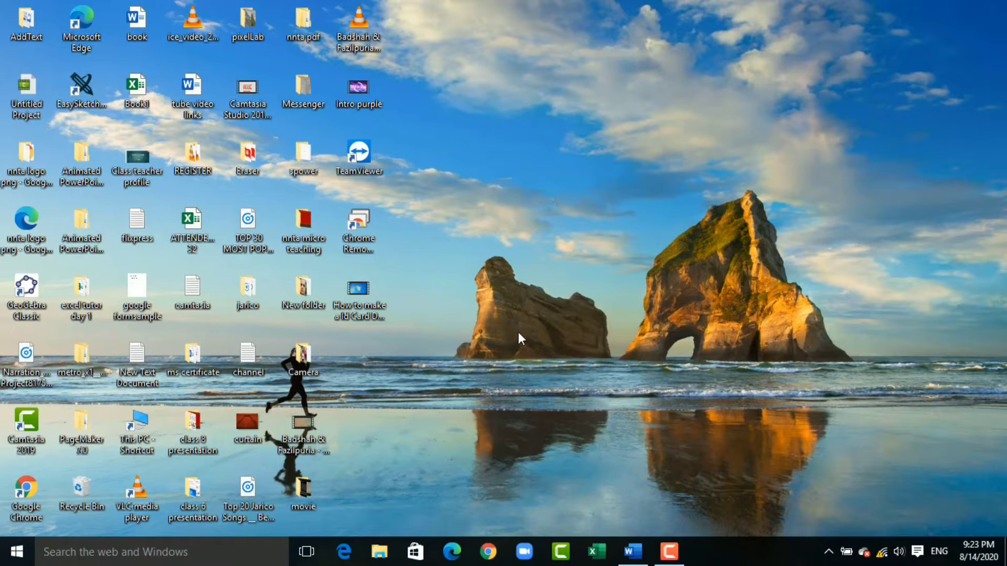
Launch Word and open a new blank document, Document1, with the Layout ribbon showing.
left_click(633, 552)
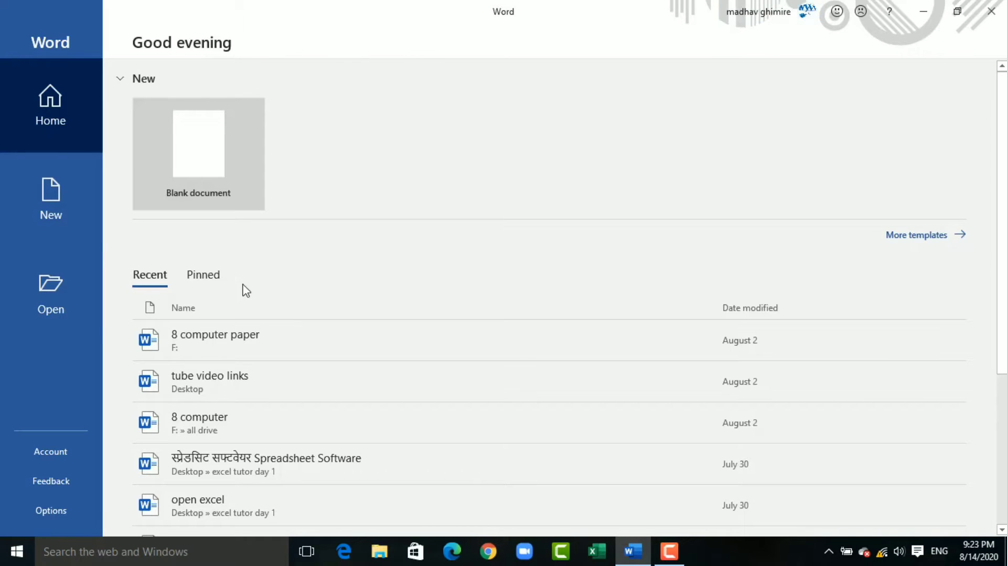
left_click(215, 160)
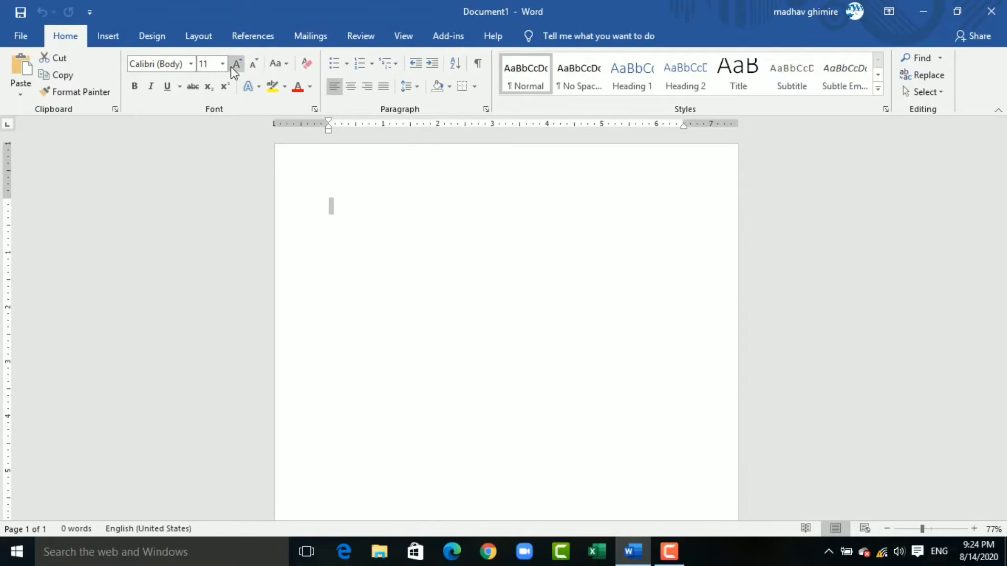
left_click(193, 42)
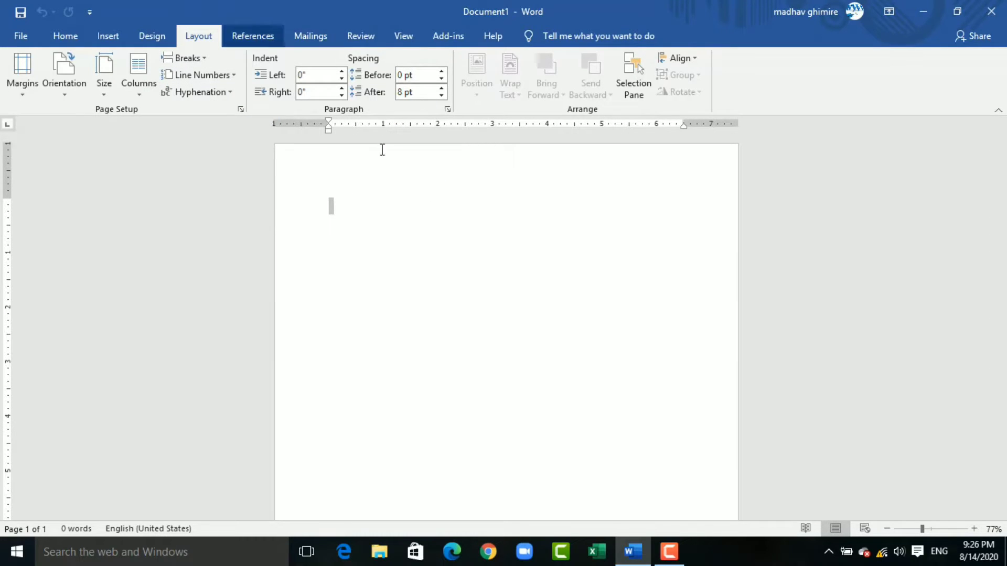
Set a custom paper size of 10 inches wide by 7 inches high through More Paper Sizes.
left_click(105, 96)
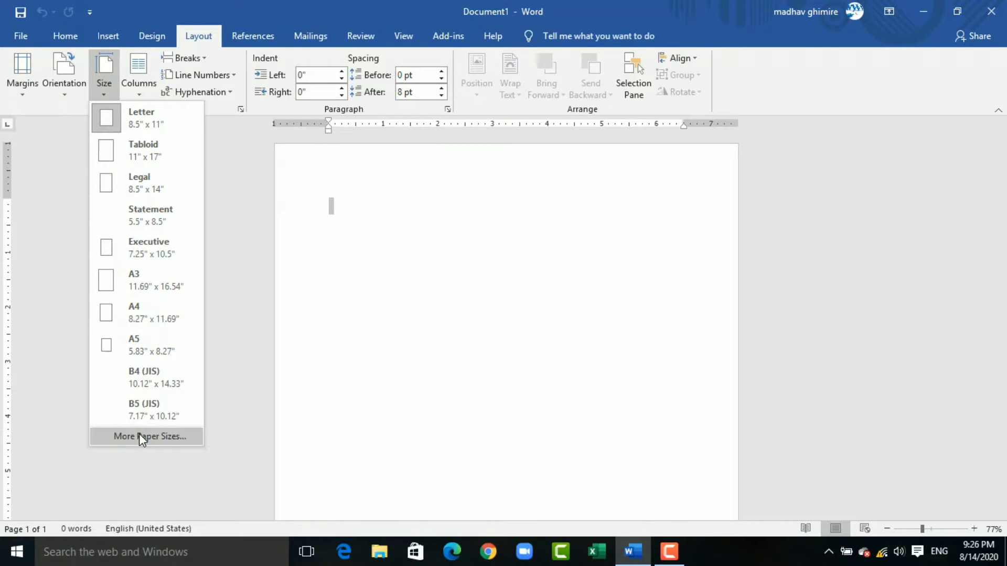
left_click(155, 439)
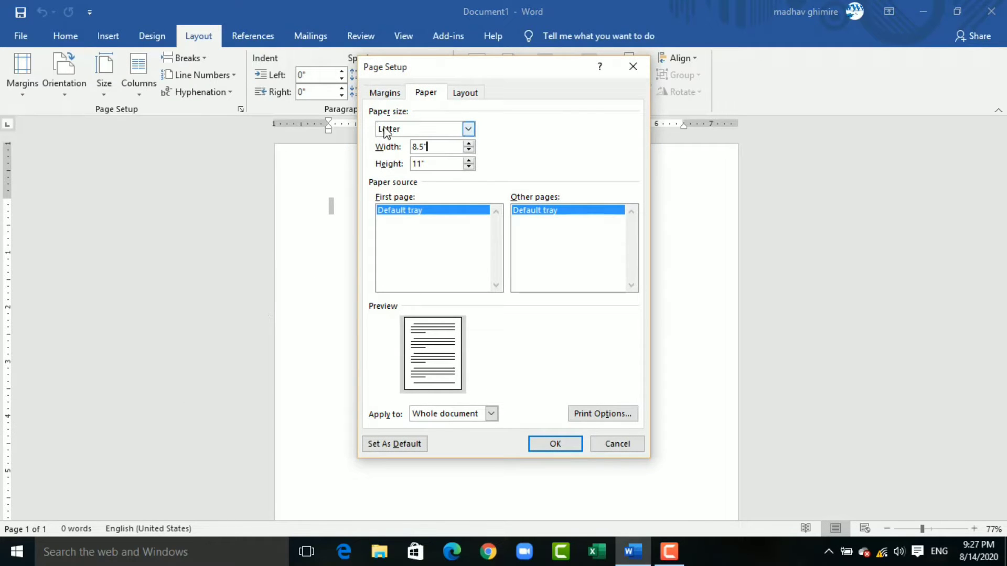
left_click(429, 148)
left_click(427, 147)
left_click(426, 163)
type("7")
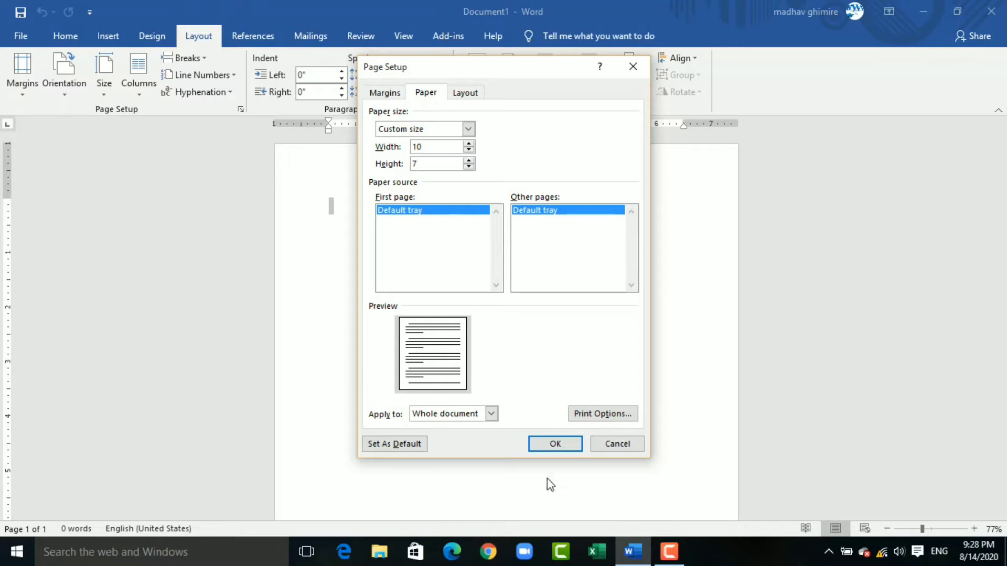
left_click(557, 444)
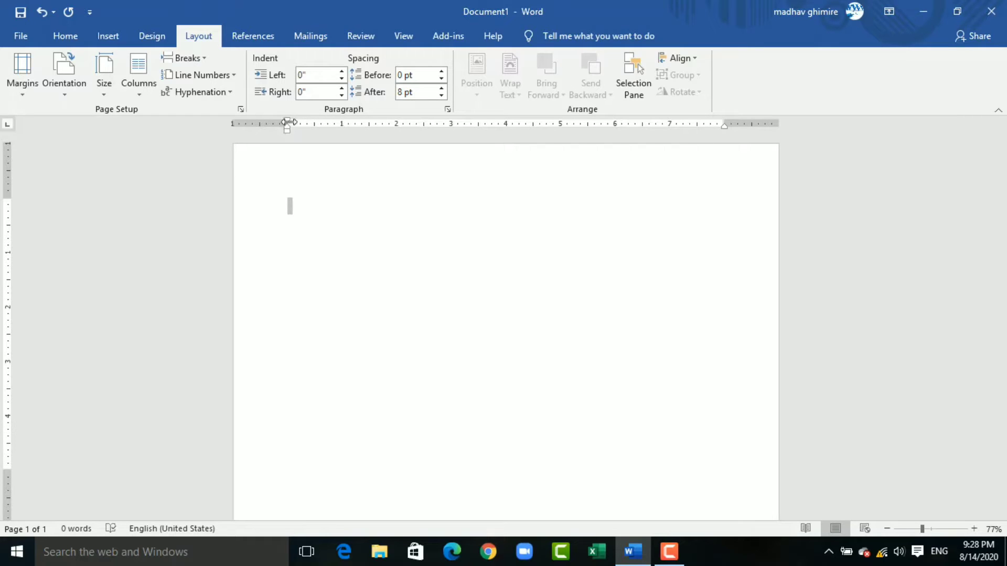
Drag the ruler margin markers out to the page edges on left, right, top and bottom.
left_click_drag(286, 125, 224, 123)
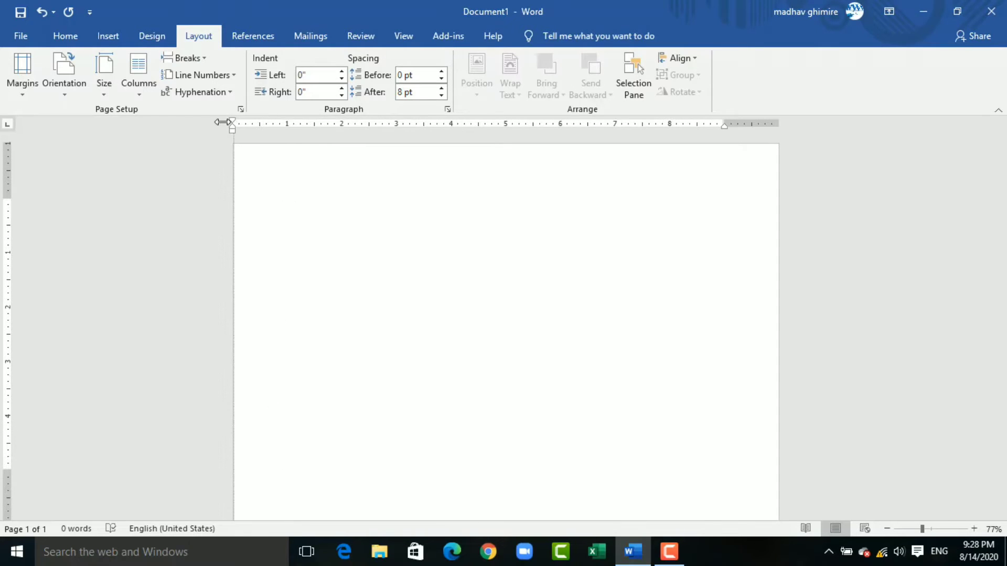
left_click_drag(724, 122, 779, 124)
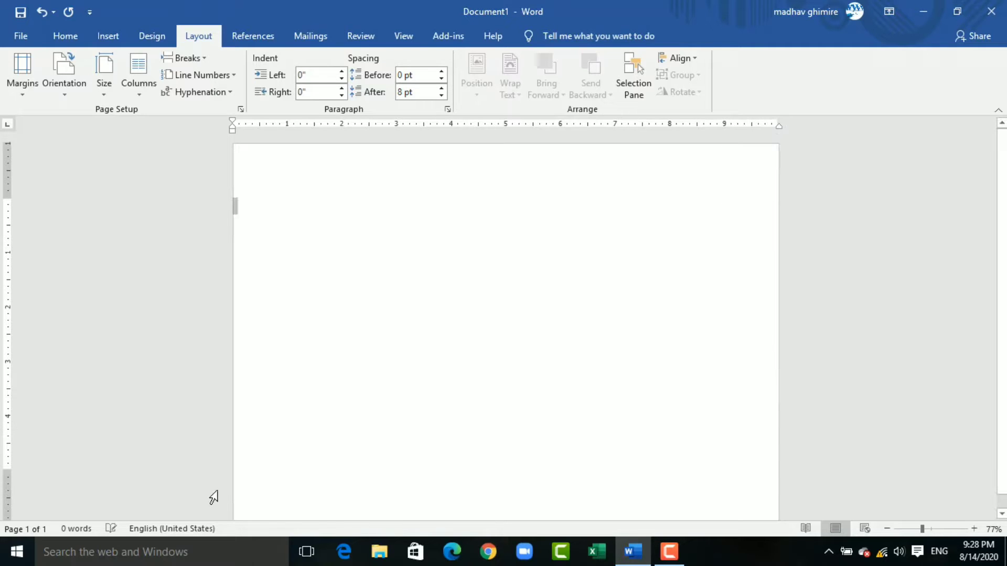
left_click_drag(4, 198, 2, 144)
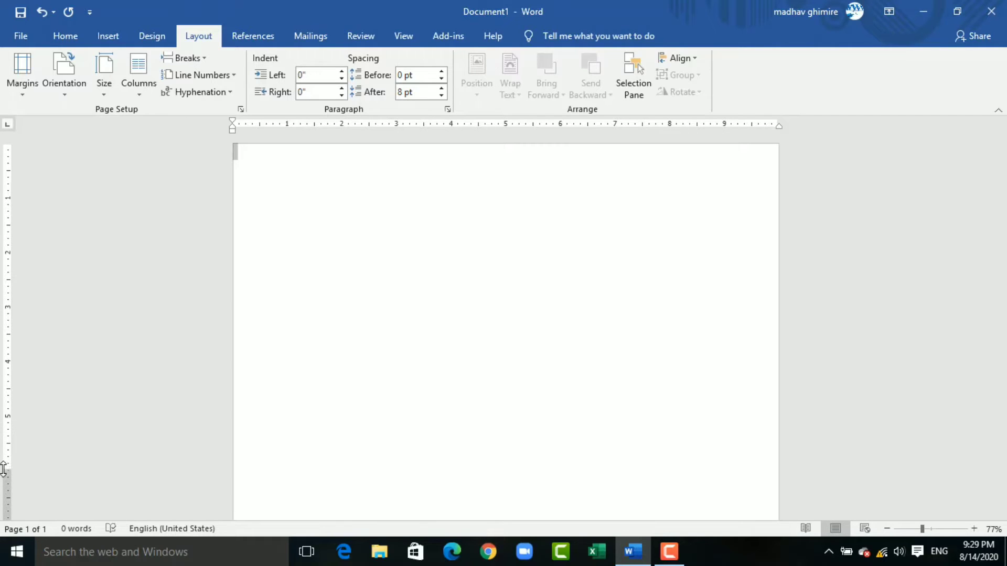
left_click_drag(3, 469, 2, 507)
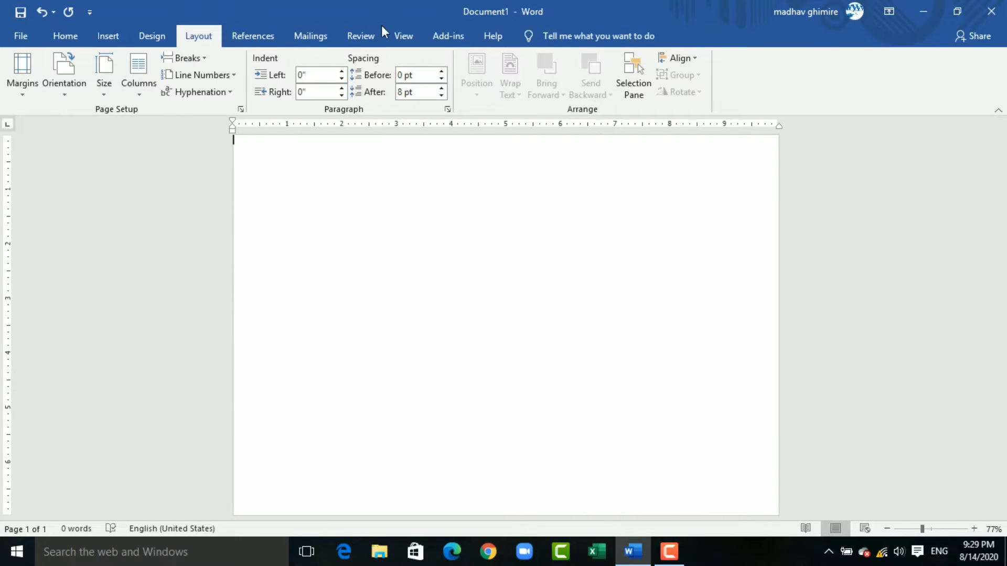
Switch the document view to 100% zoom.
left_click(404, 35)
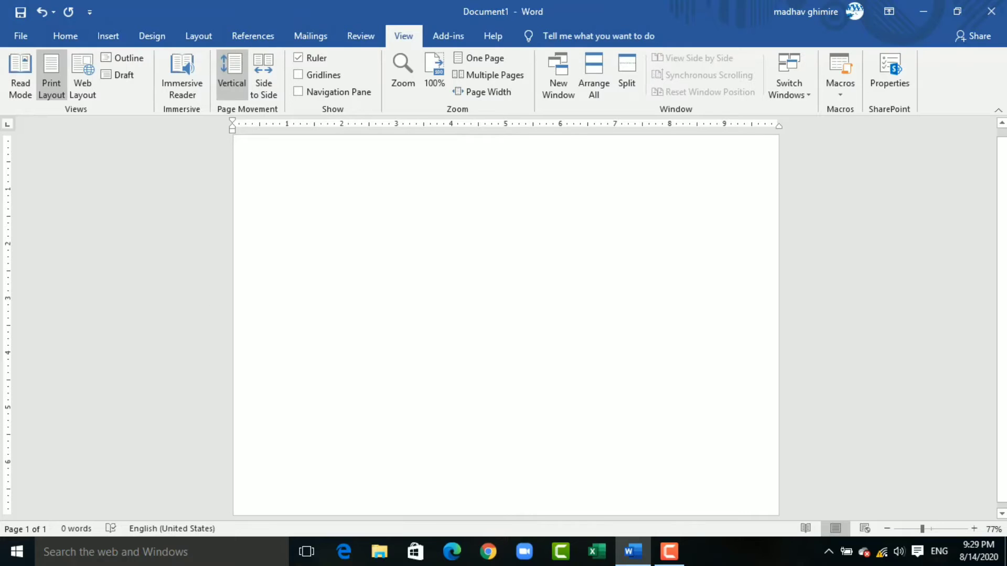
left_click(435, 68)
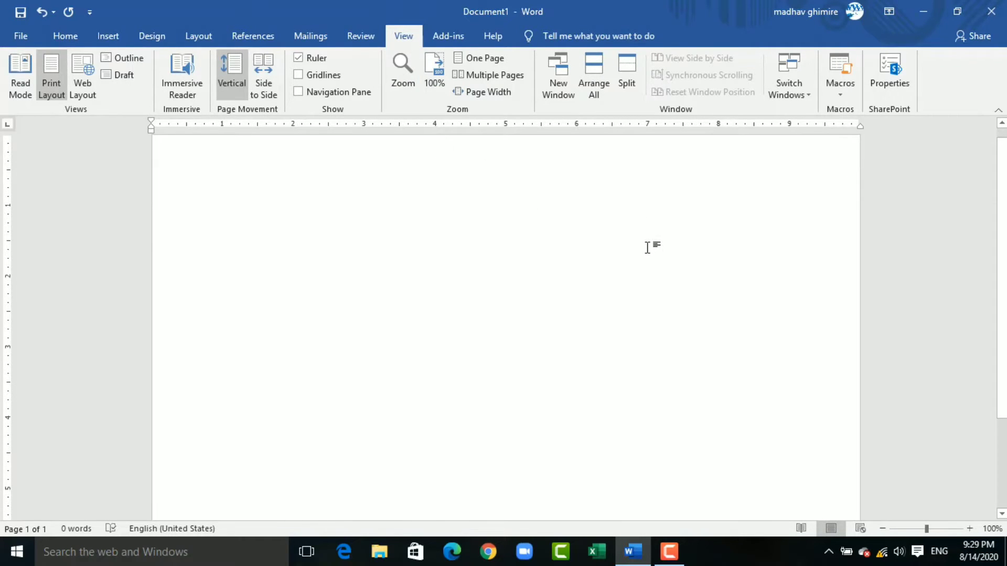
scroll(648, 247, "down", 3)
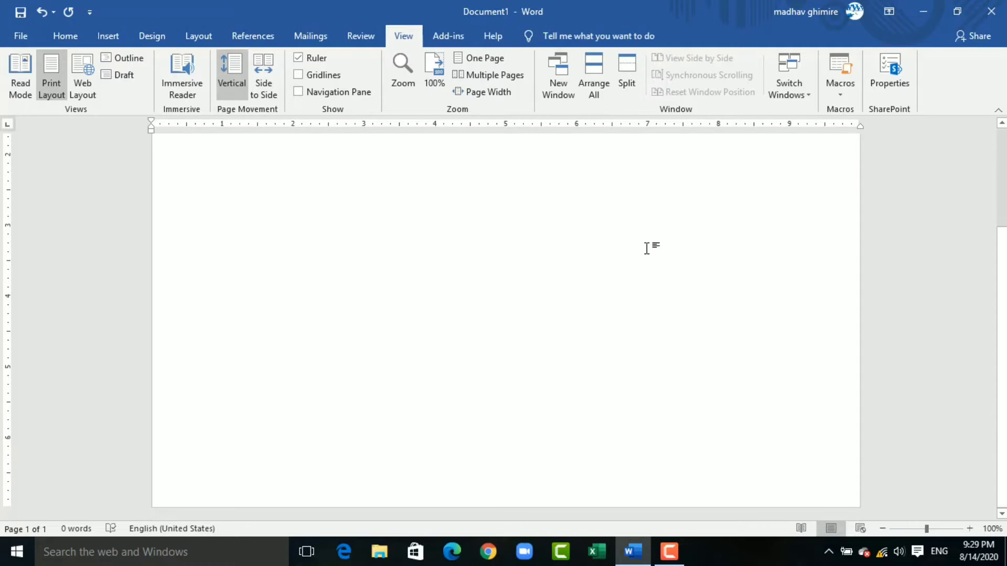
scroll(647, 248, "up", 3)
scroll(648, 247, "down", 4)
Give the page a 3 pt black Box border.
left_click(189, 36)
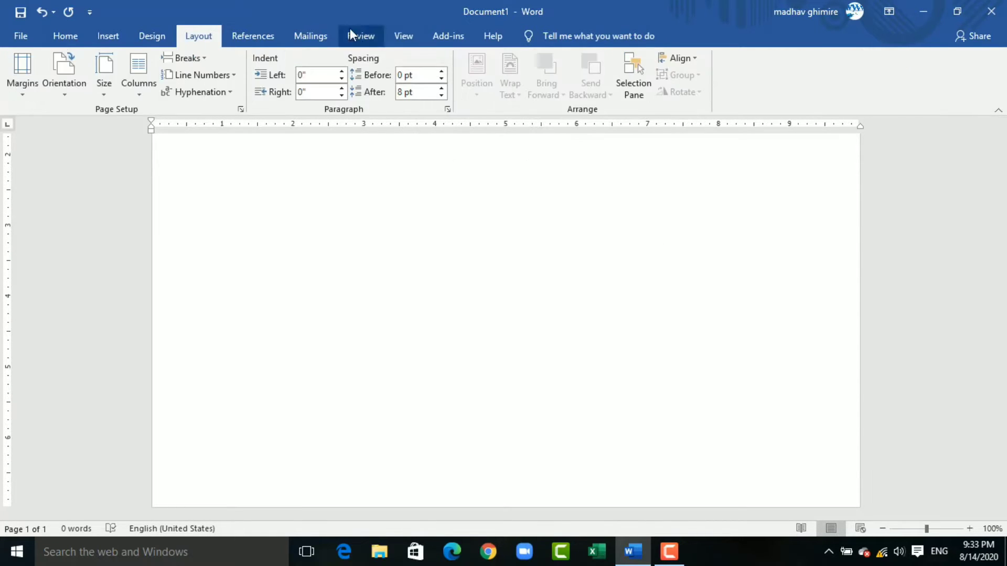
left_click(156, 37)
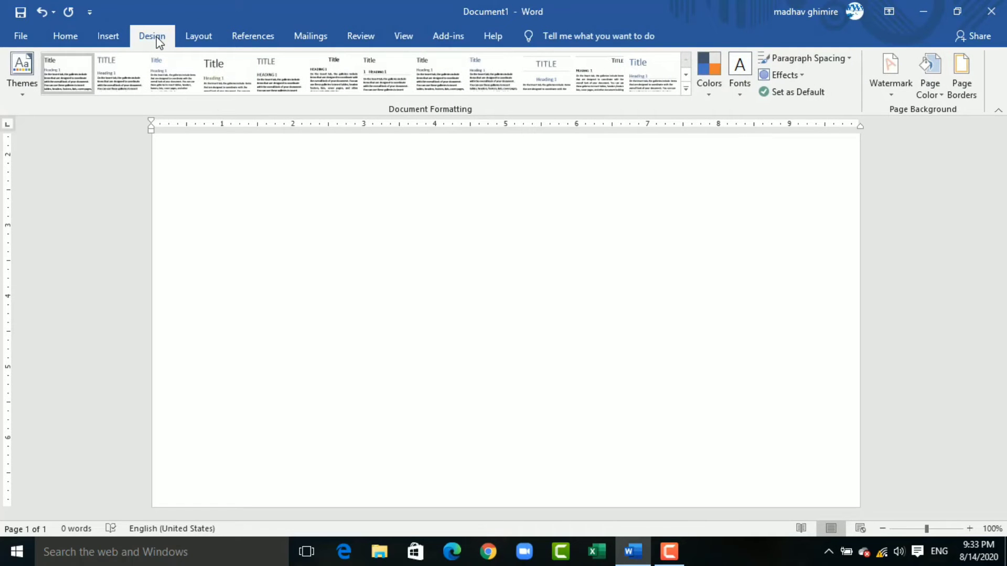
left_click(959, 73)
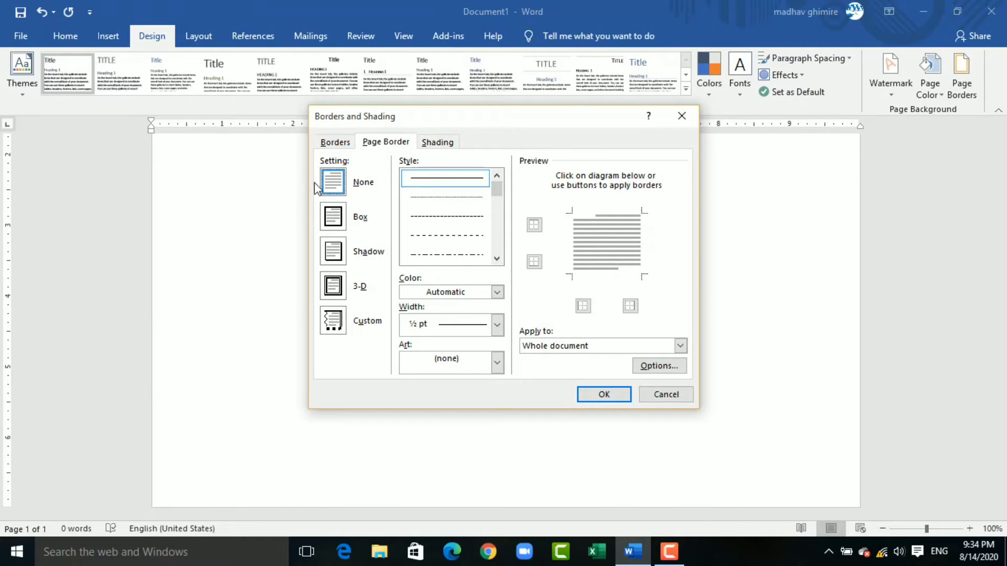
left_click(333, 218)
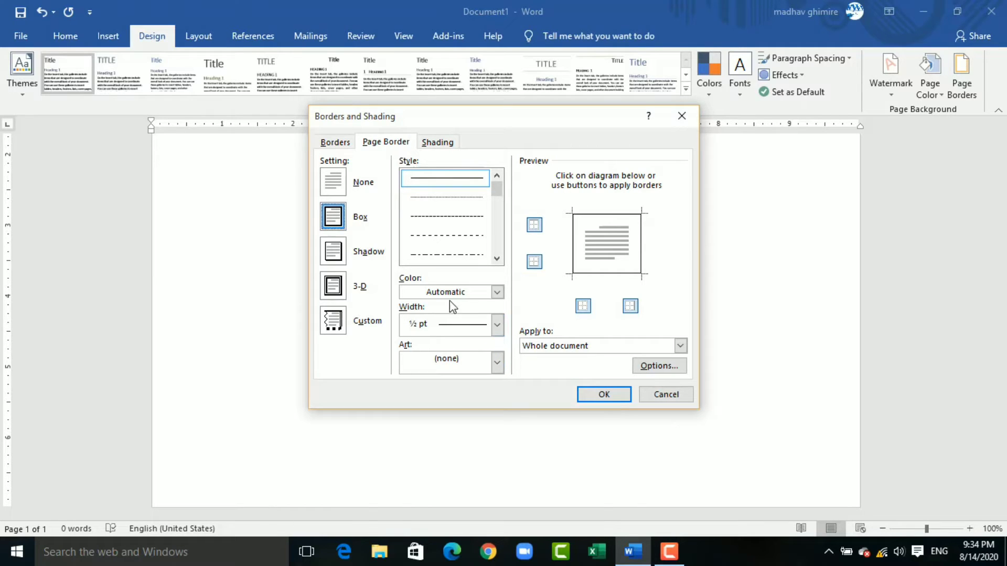
left_click(497, 324)
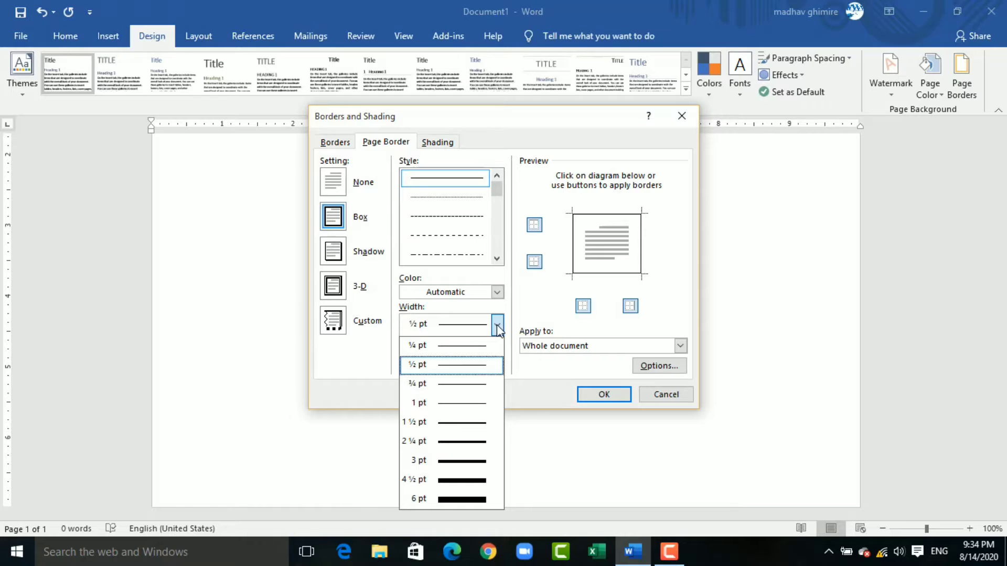
left_click(445, 461)
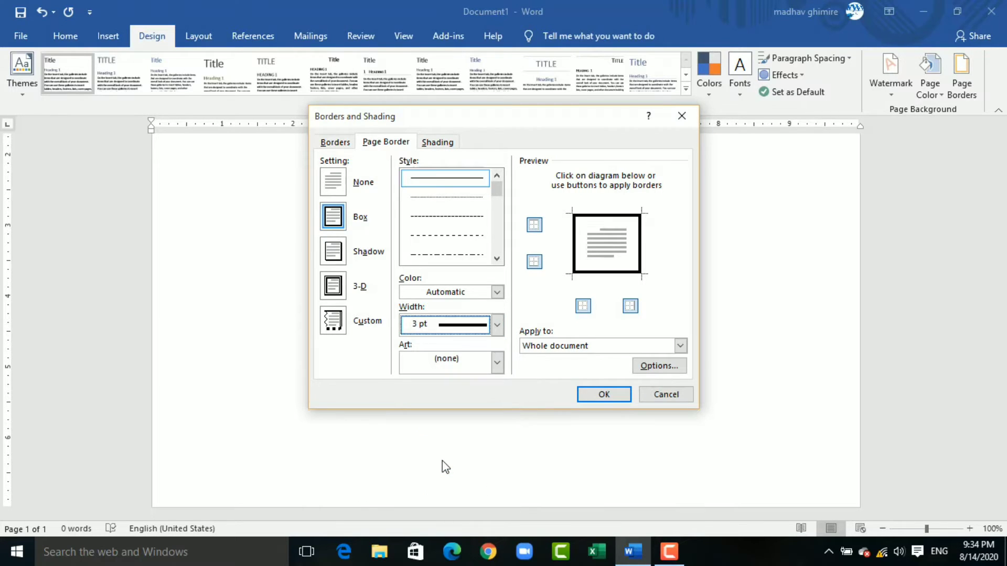
Set the page border margins to 1 pt on all four sides and apply the border.
left_click(660, 367)
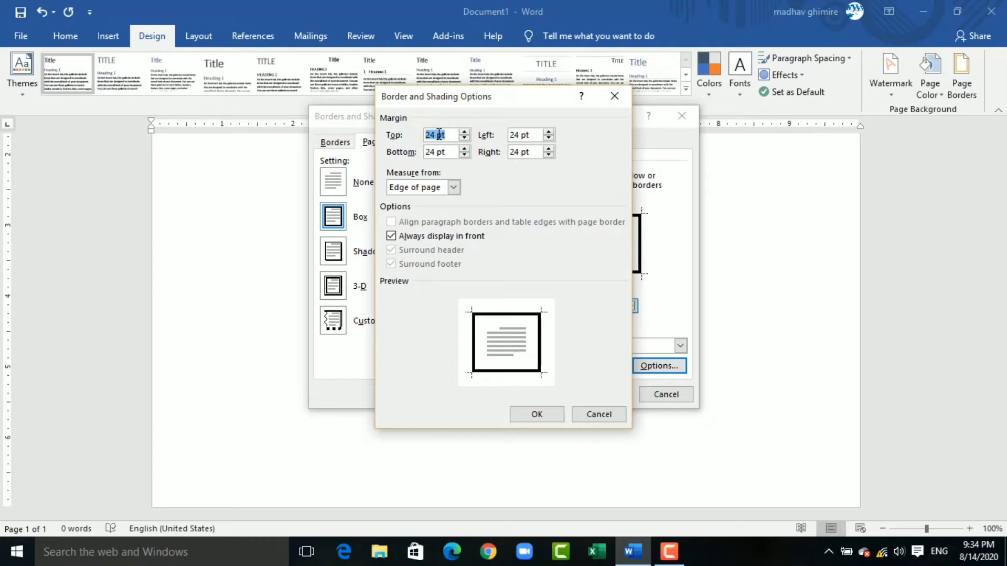
type("1")
left_click(435, 152)
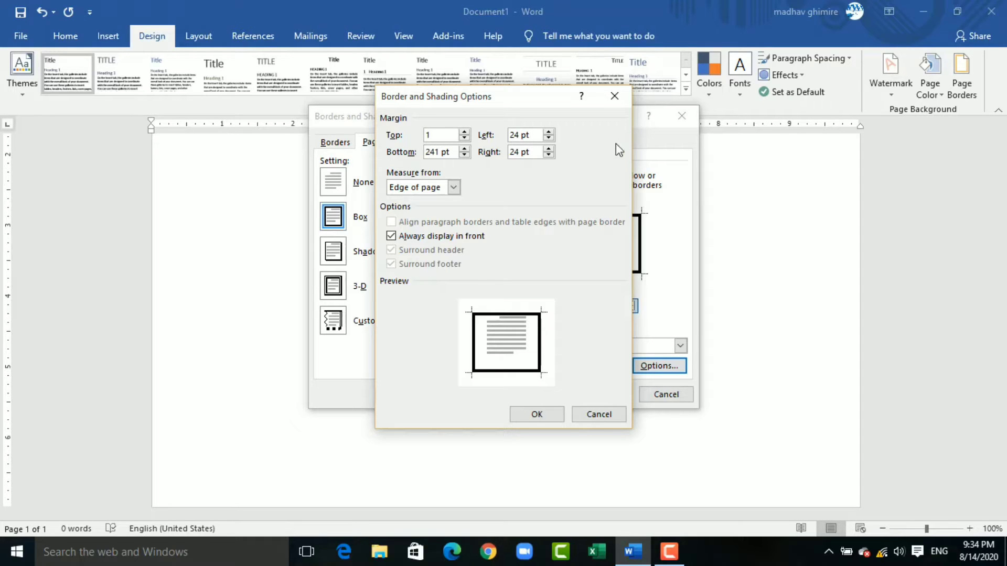
type("1")
key("Tab")
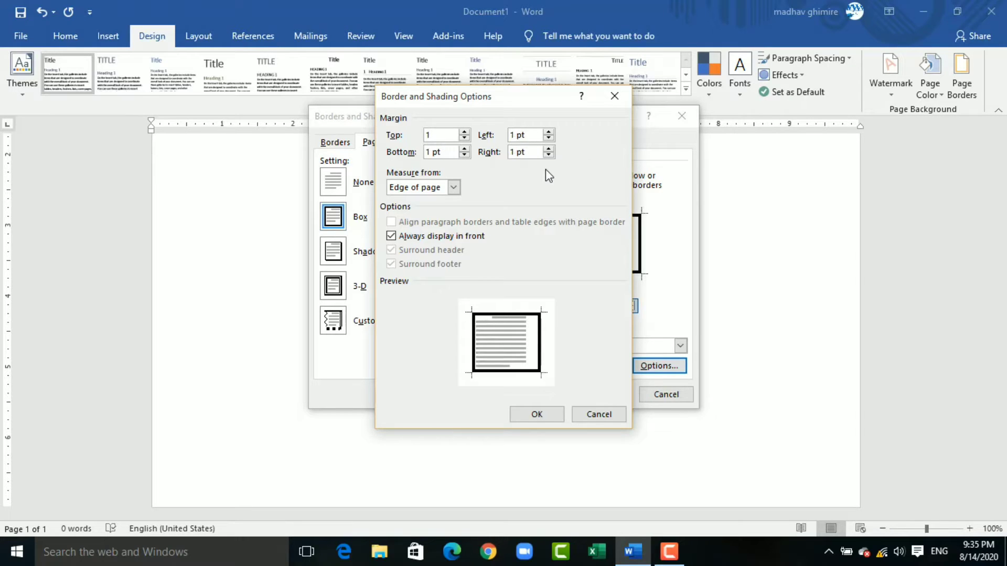
type("1")
key("Tab")
type("1")
left_click(538, 415)
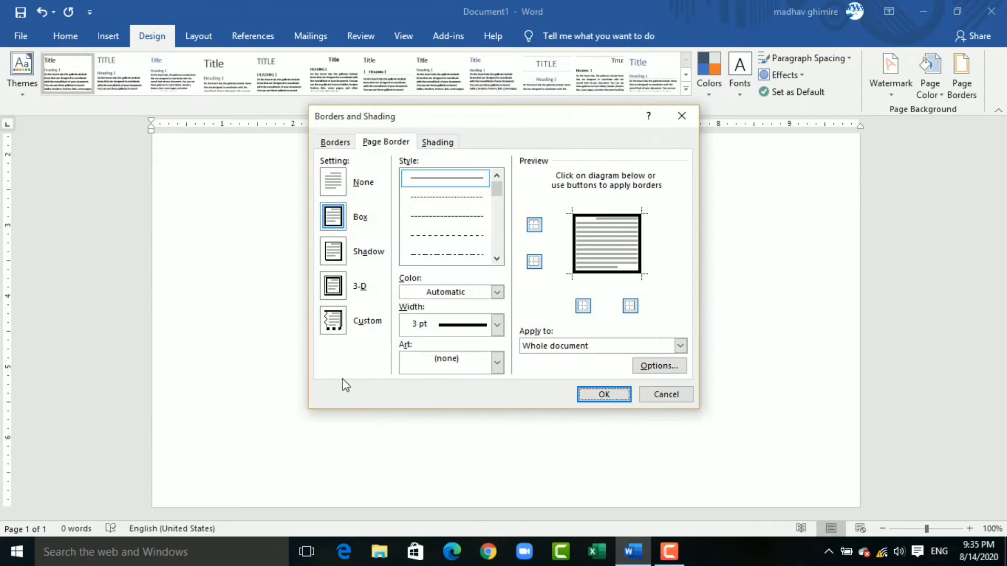
left_click(603, 394)
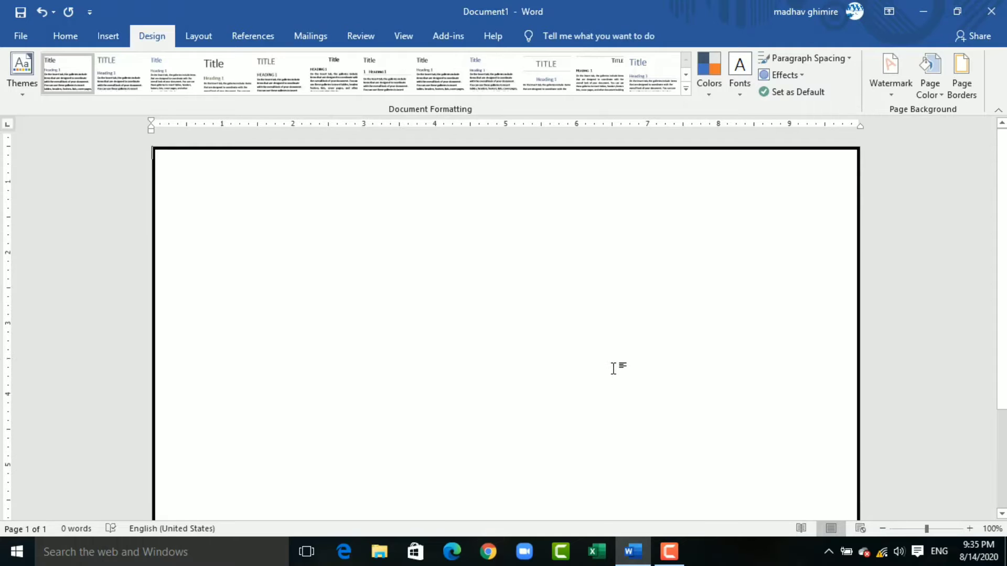
scroll(613, 368, "down", 2)
scroll(612, 365, "down", 2)
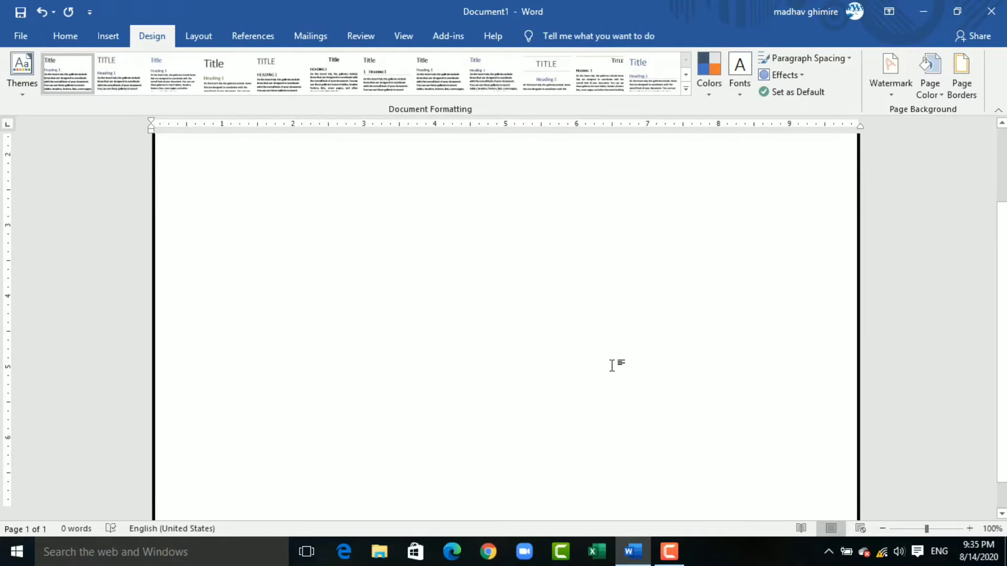
scroll(612, 365, "up", 2)
scroll(612, 365, "down", 3)
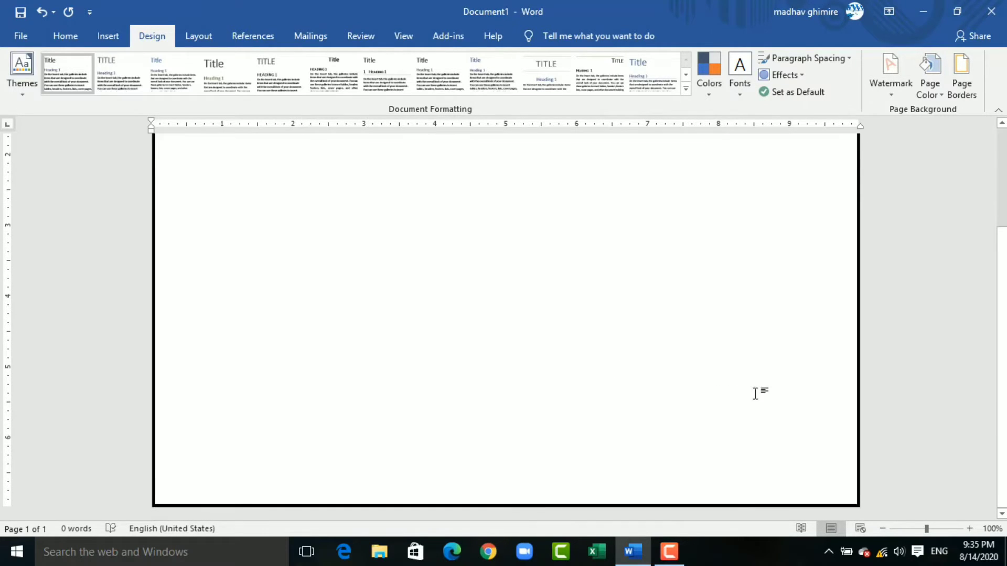
Draw a 1.65" by 9.95" rectangle across the top of the card as a header band.
left_click_drag(927, 528, 916, 530)
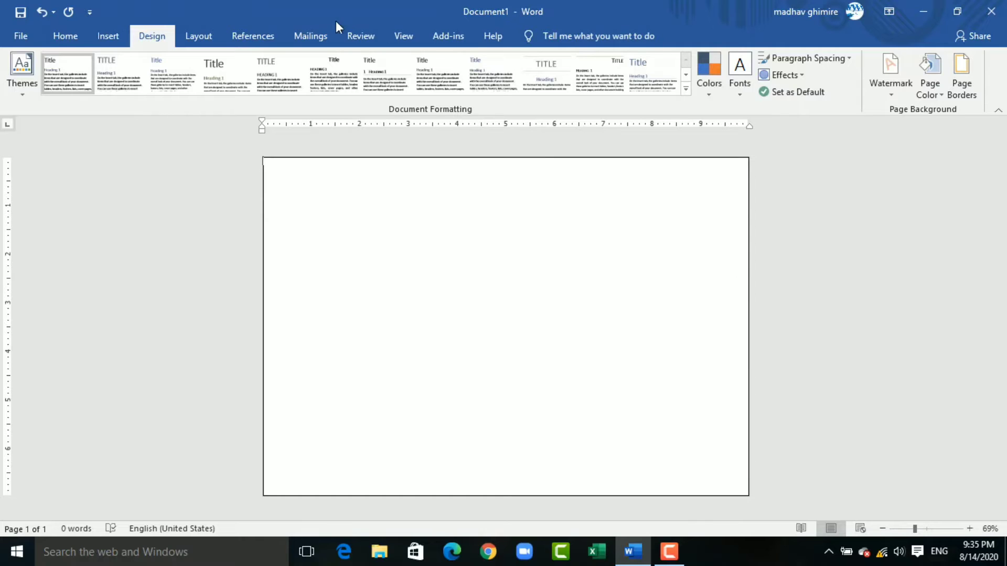
left_click(110, 37)
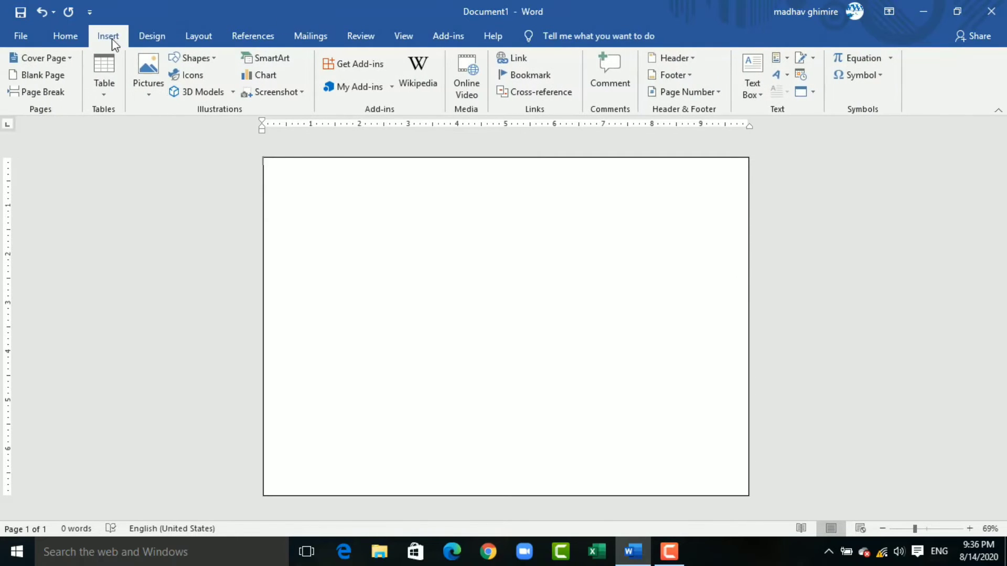
left_click(215, 59)
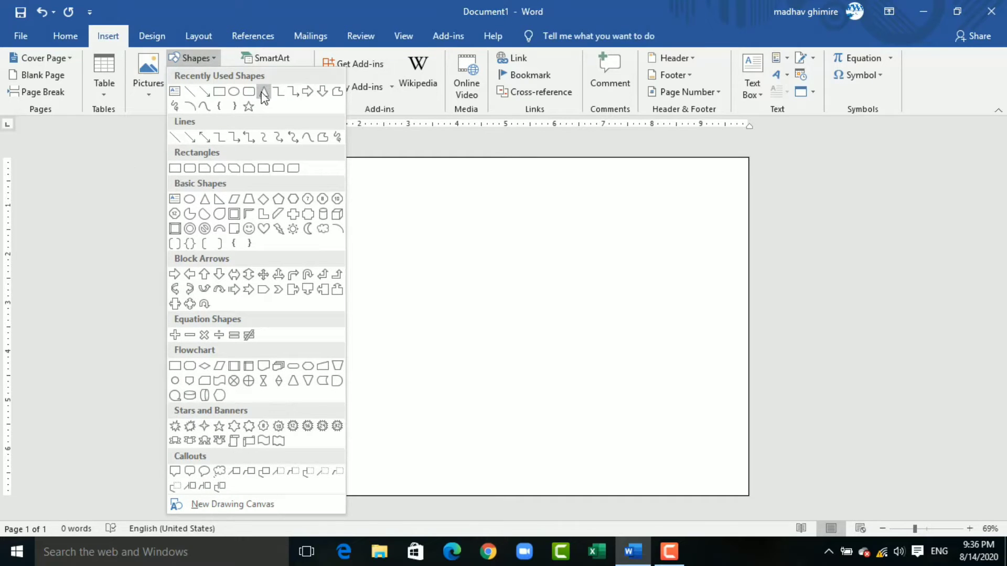
left_click(218, 92)
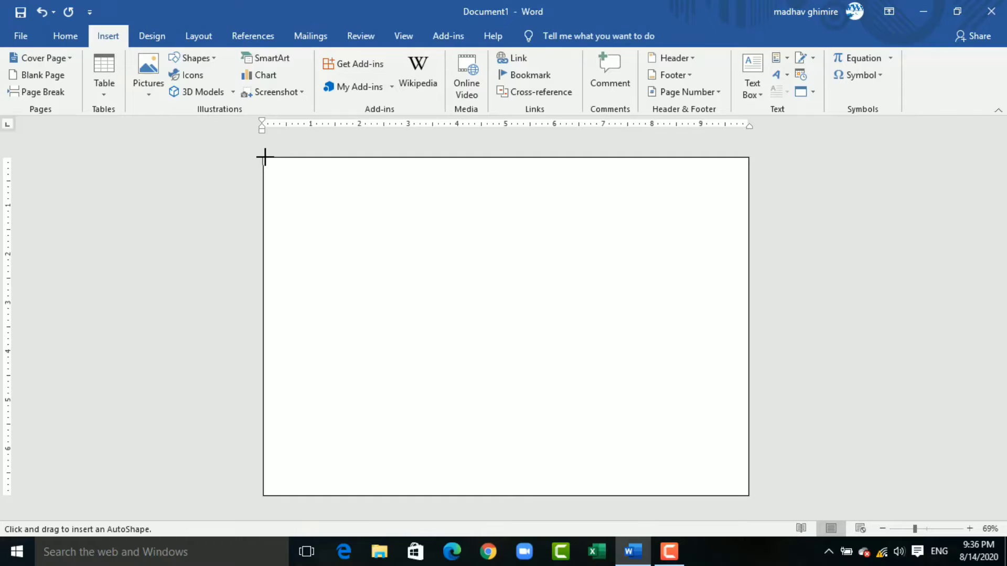
mouse_move(263, 157)
left_mouse_down()
mouse_move(562, 246)
mouse_move(749, 238)
left_mouse_up()
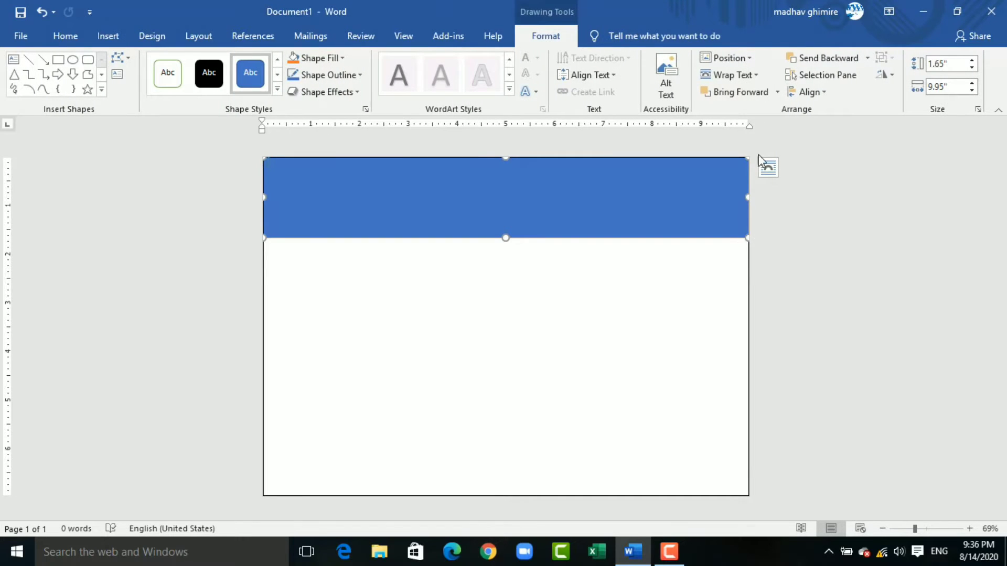
Fill the top band with bright red chosen from the Standard colour palette.
left_click(342, 58)
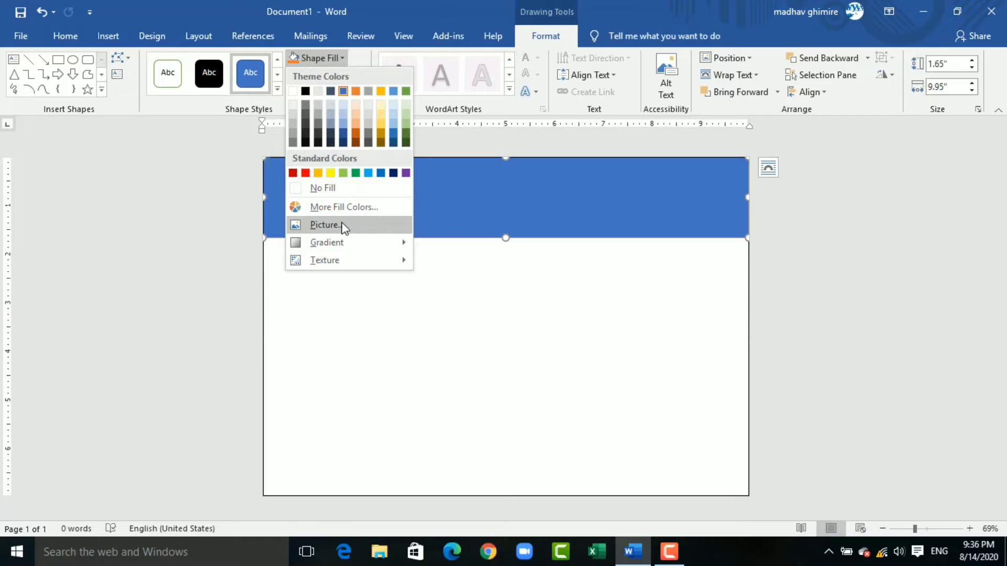
left_click(345, 208)
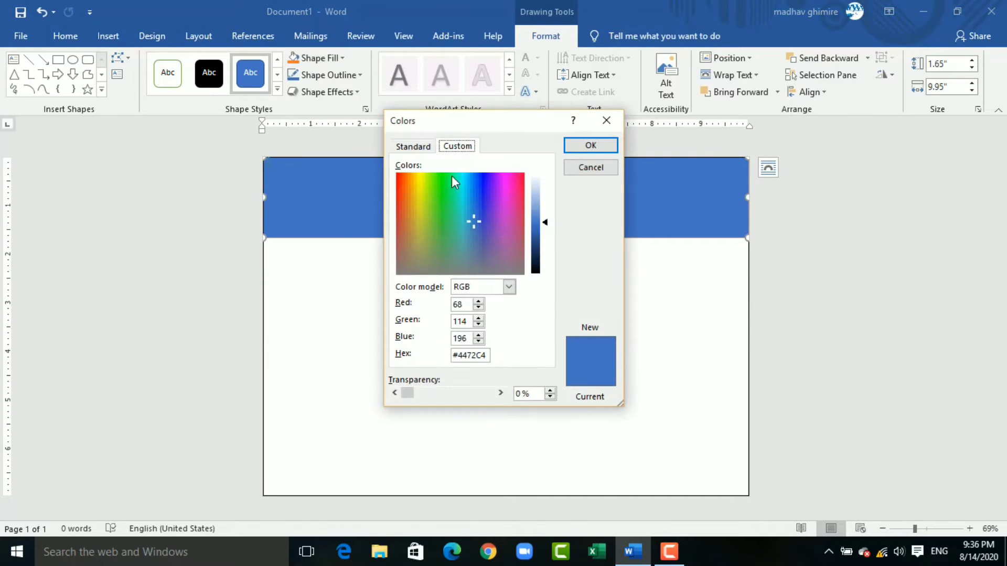
left_click(474, 219)
left_click(418, 150)
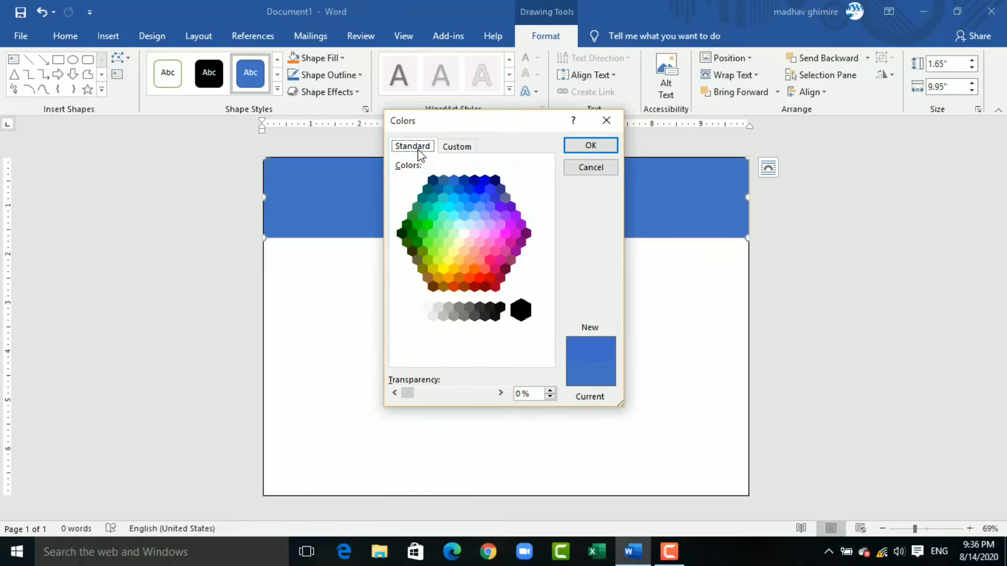
left_click(480, 187)
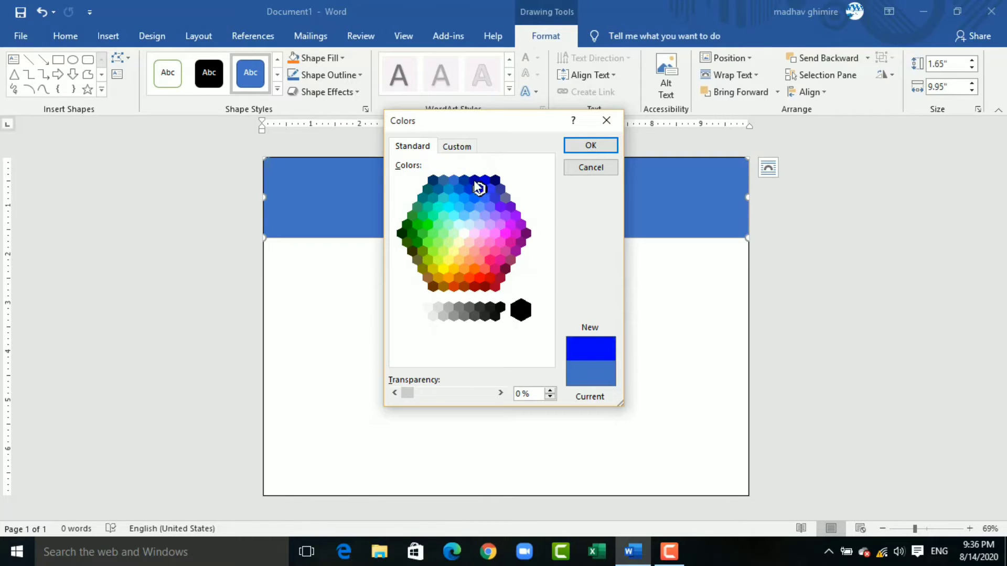
left_click(474, 180)
left_click(465, 180)
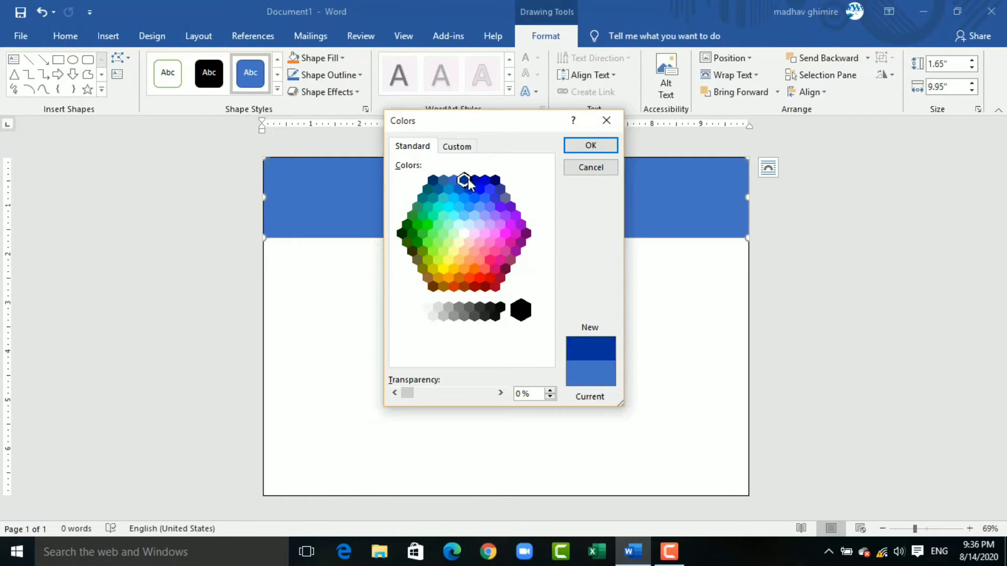
left_click(470, 277)
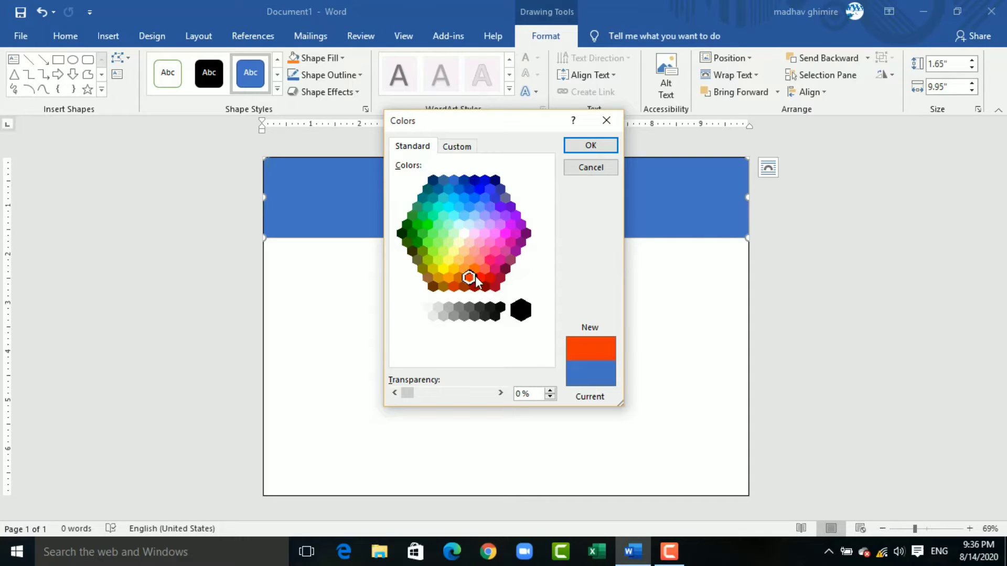
left_click(479, 277)
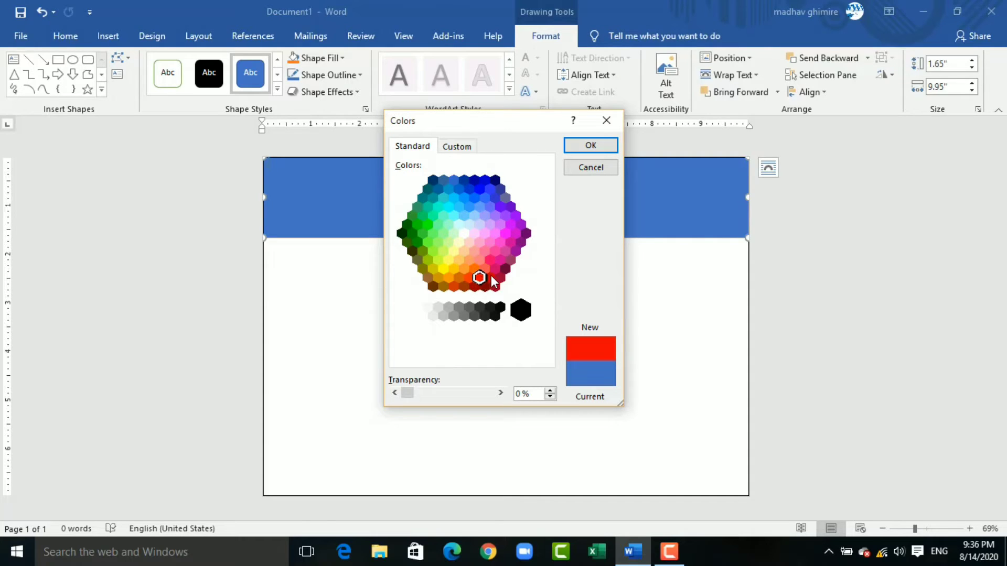
left_click(489, 278)
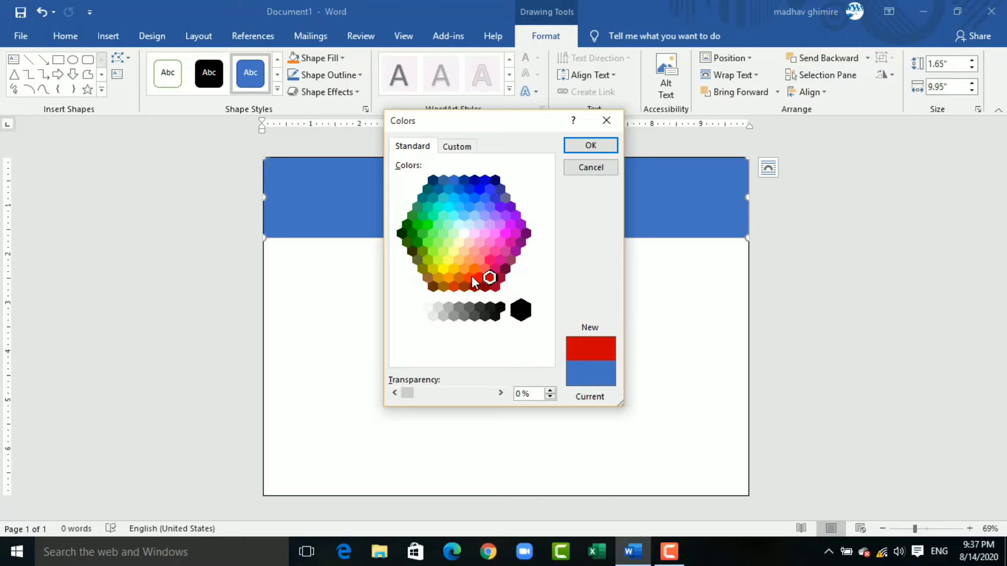
left_click(469, 278)
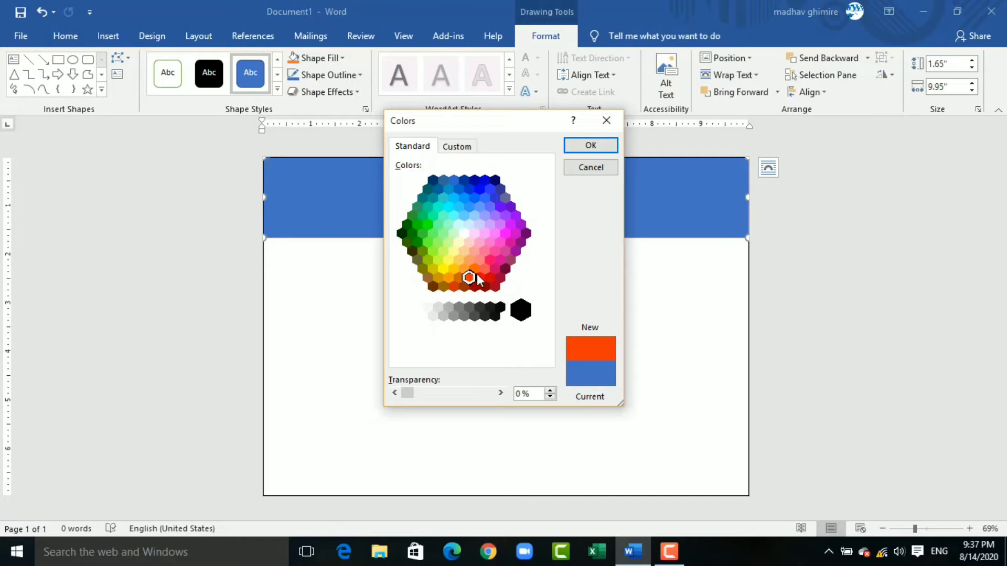
left_click(480, 277)
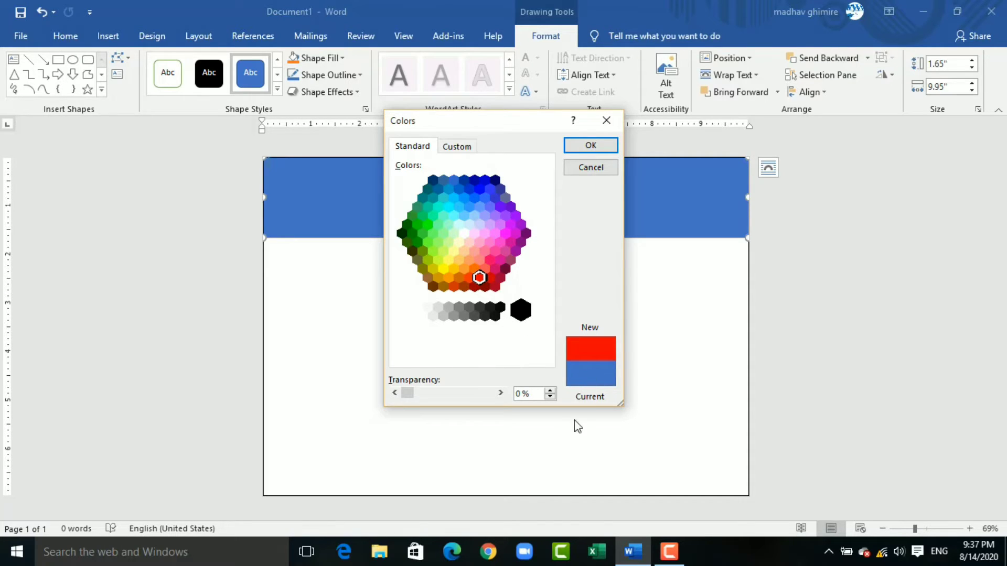
left_click(593, 150)
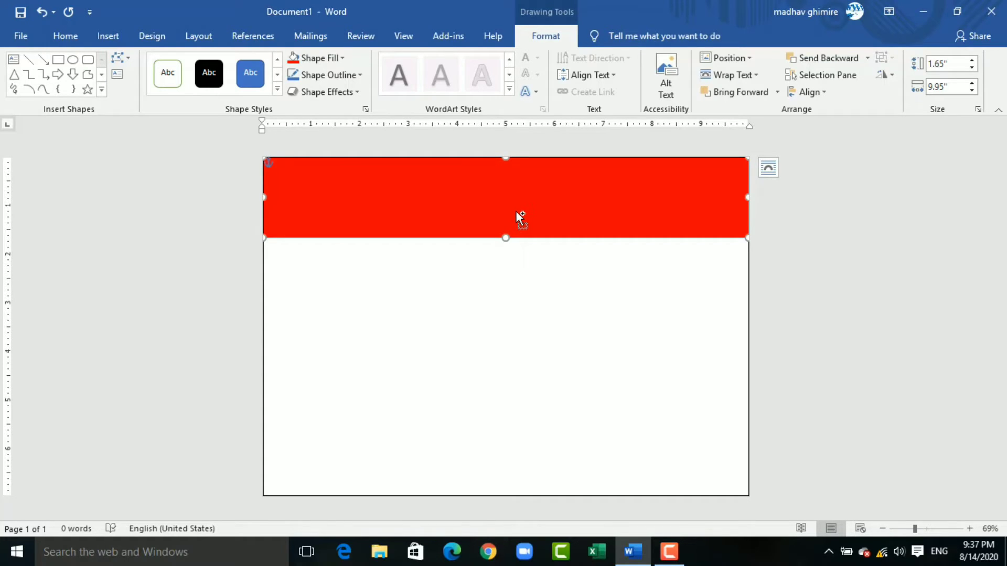
Ctrl-drag a copy of the red band down to sit along the card's bottom edge.
left_click_drag(519, 217, 518, 464)
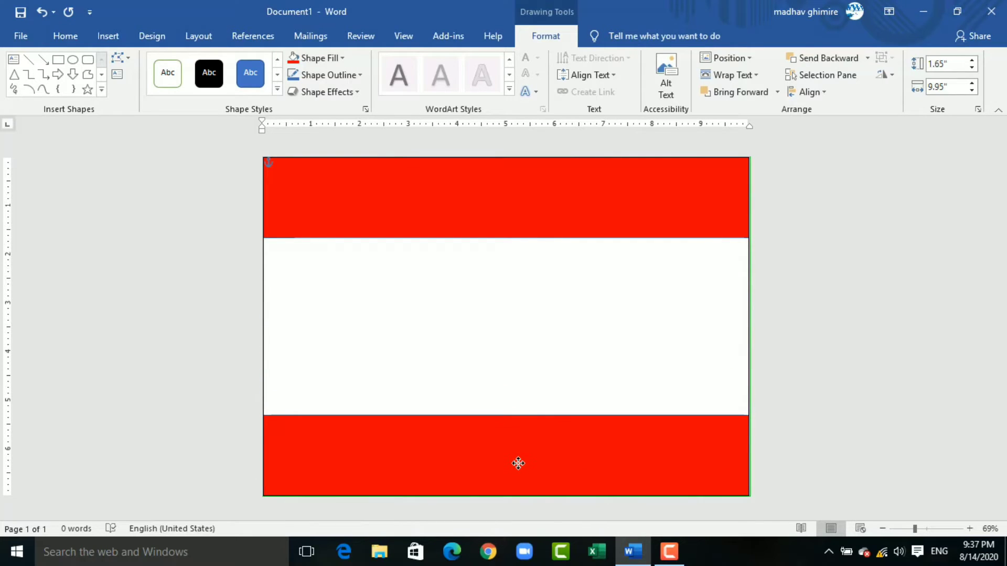
left_click_drag(518, 463, 518, 465)
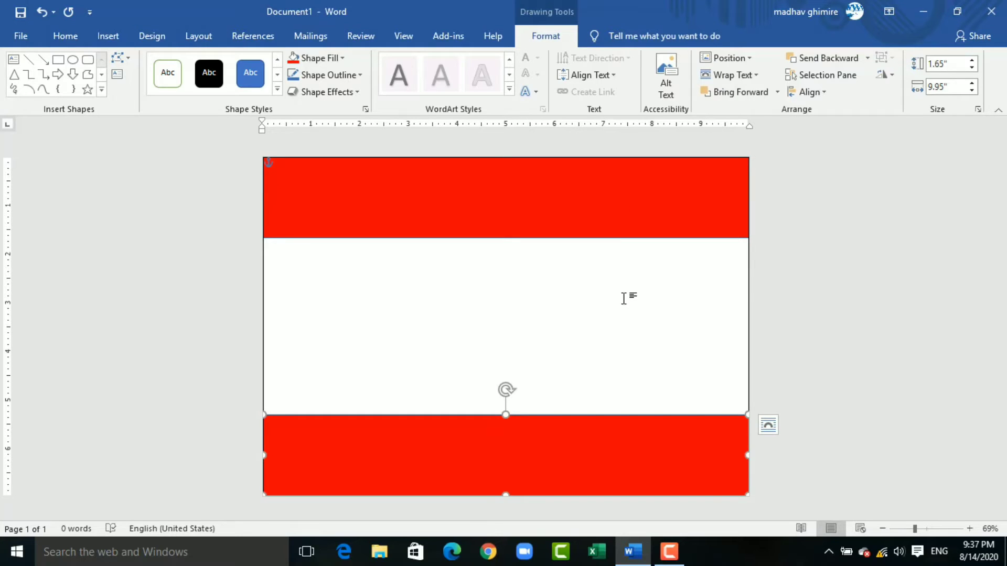
key("Tab")
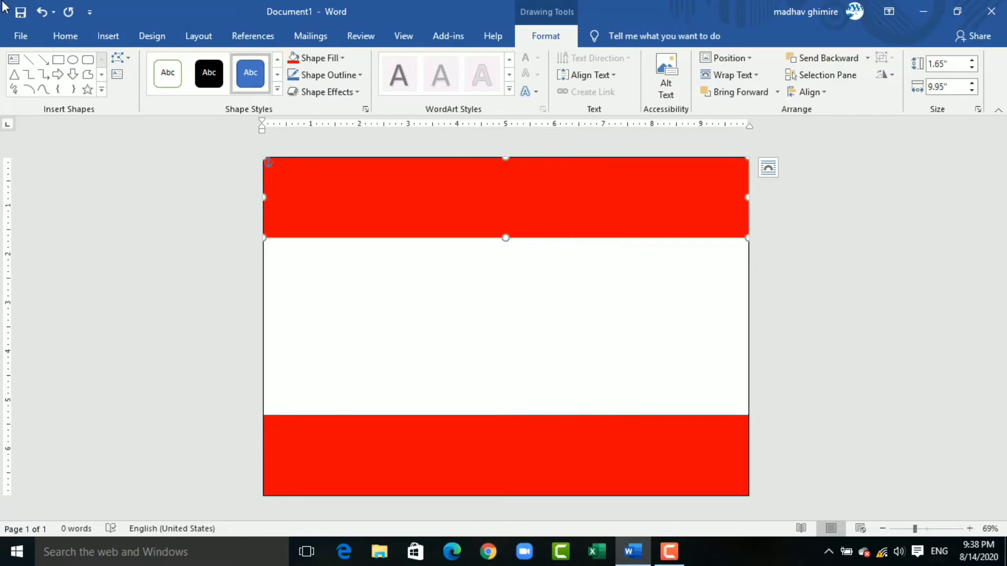
Add the text 'STUDENT IDENTITY CARD' inside the top red band and select it.
right_click(442, 198)
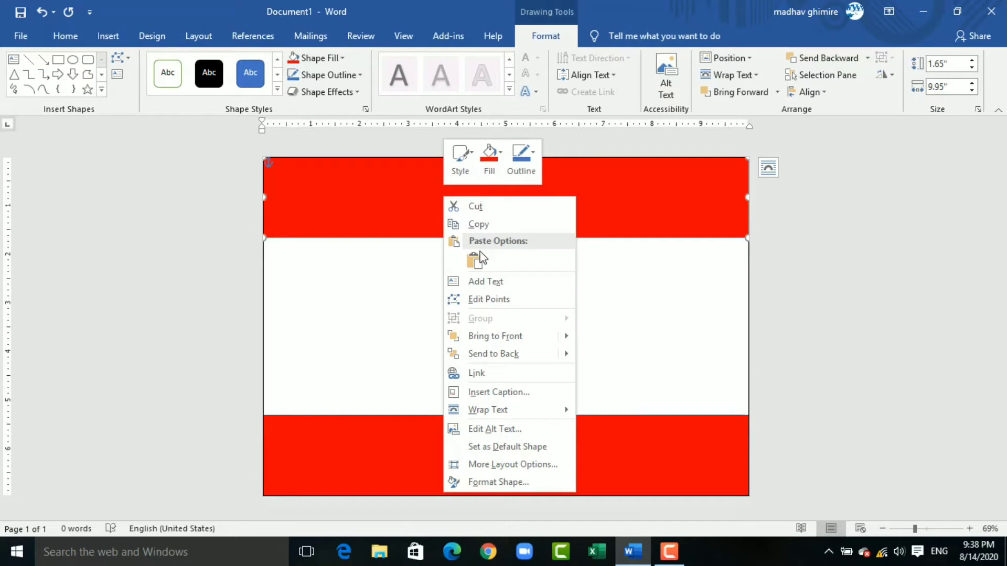
left_click(486, 282)
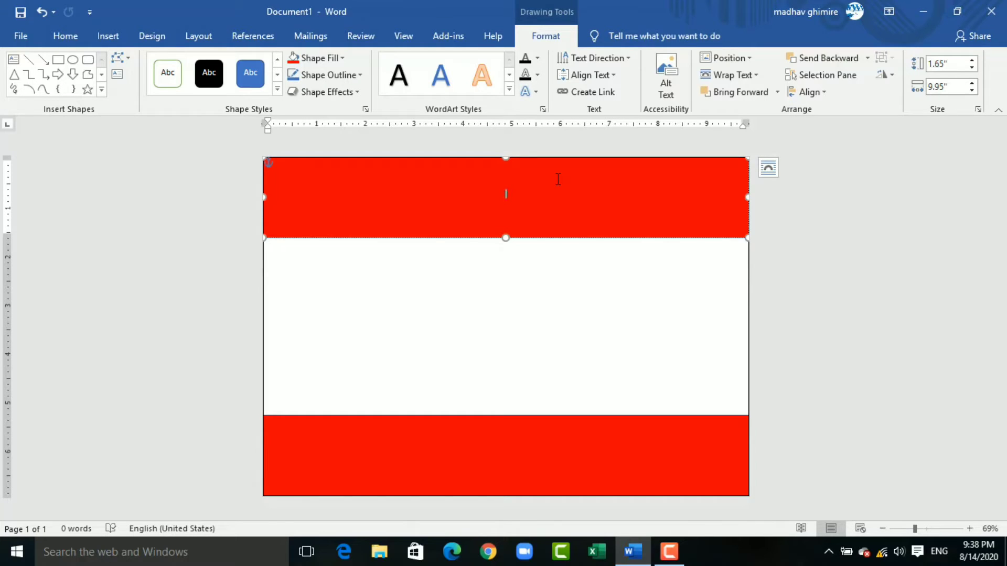
type("s")
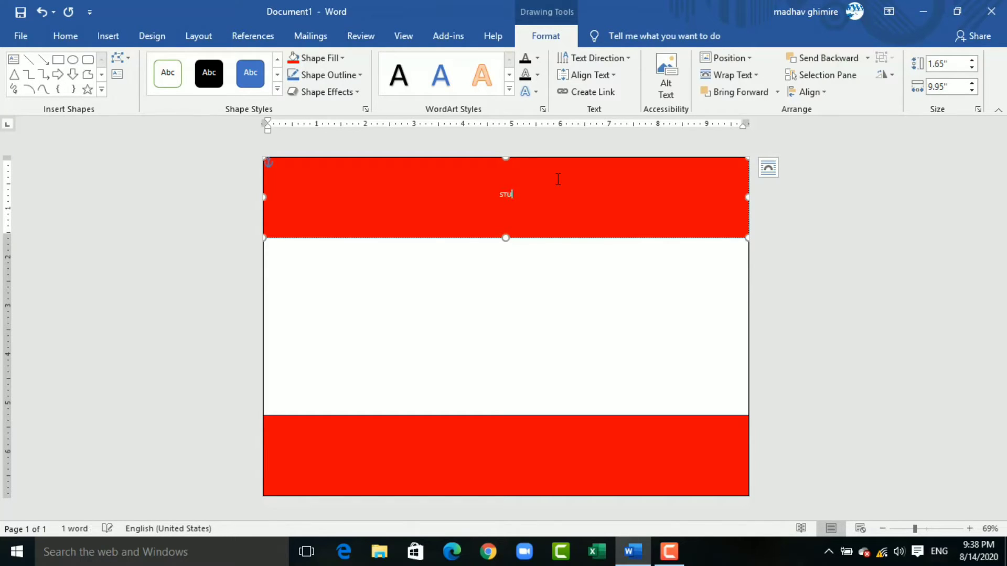
type("DEN")
type("T")
type("IDENTITY CARD")
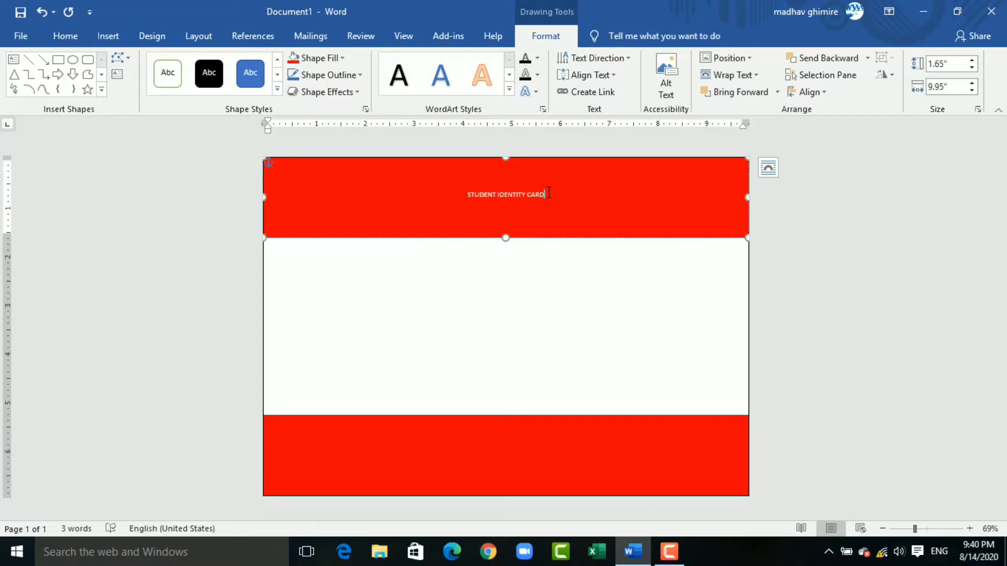
left_click_drag(547, 191, 468, 191)
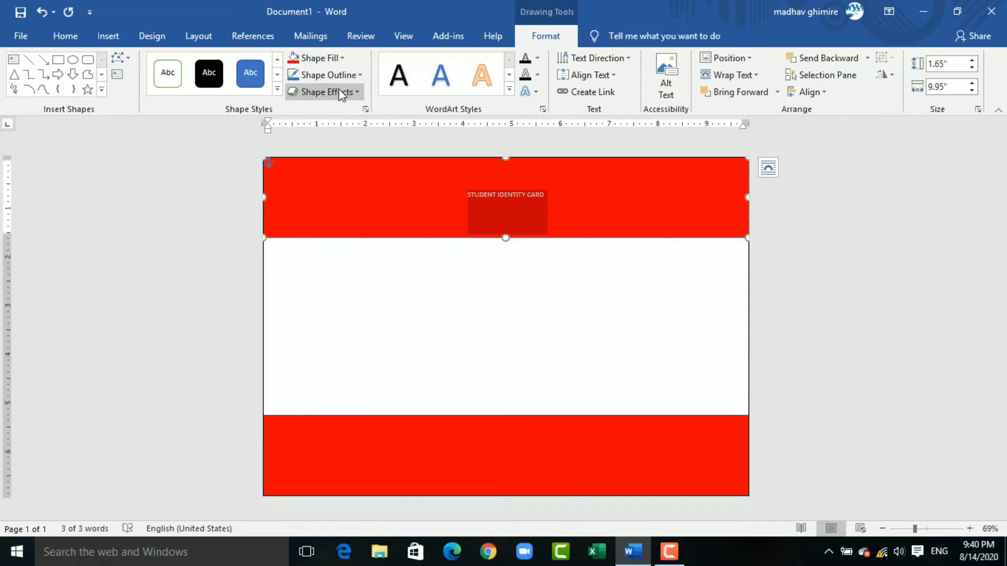
key("Right")
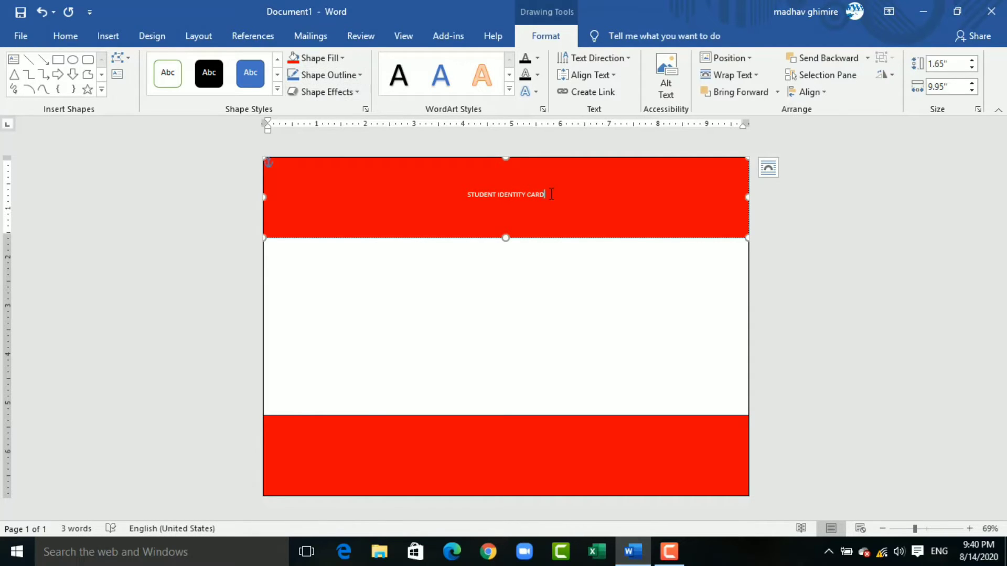
key("ctrl+a")
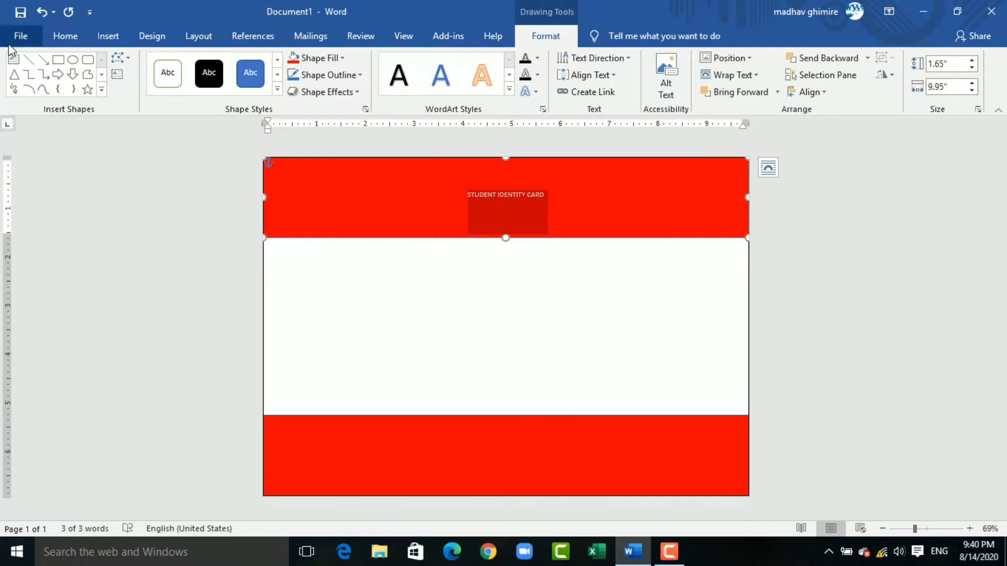
Enlarge the title text, then bring it back to 48 pt so it fits.
left_click(65, 37)
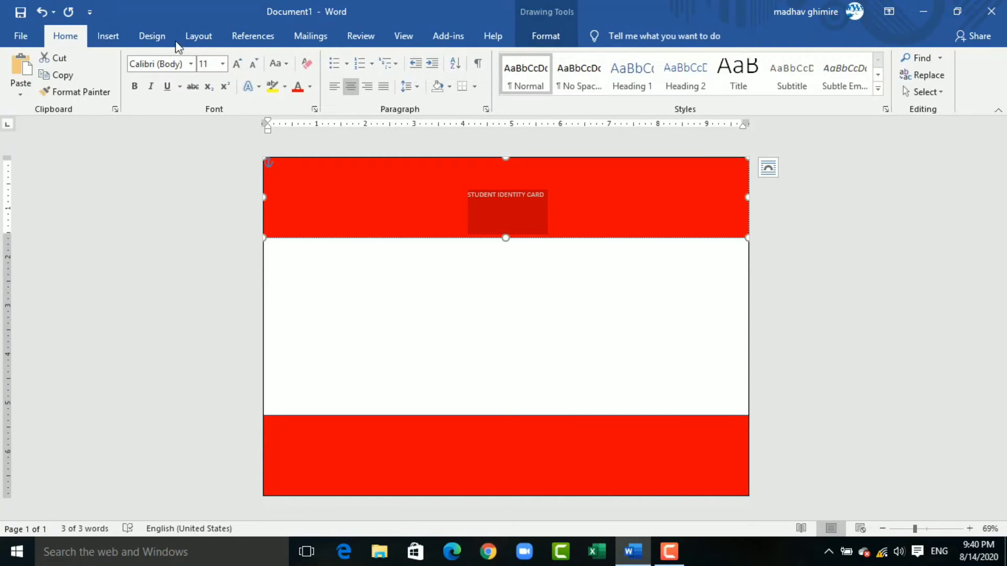
double_click(236, 65)
left_click(236, 65)
triple_click(236, 65)
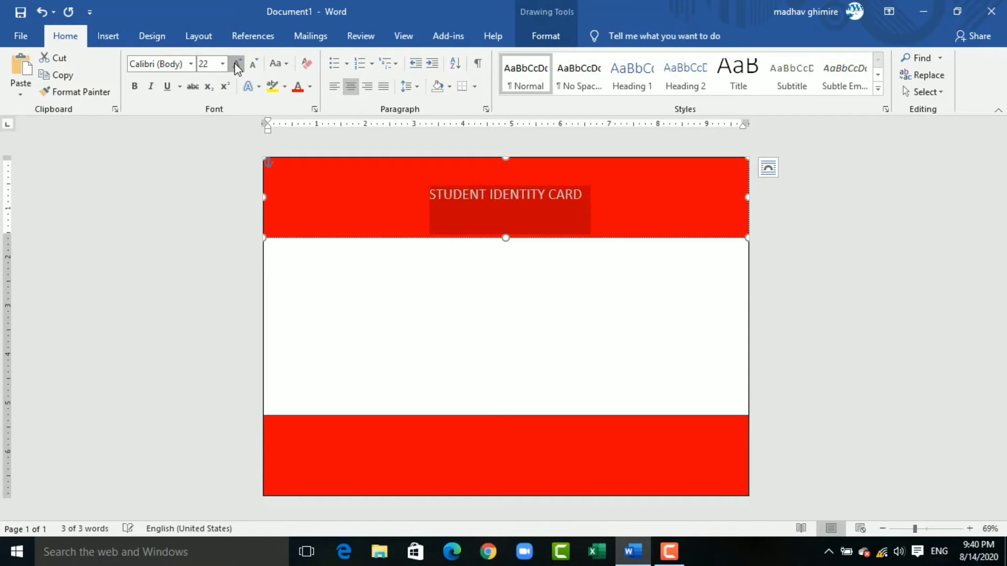
triple_click(236, 65)
double_click(237, 65)
left_click(237, 65)
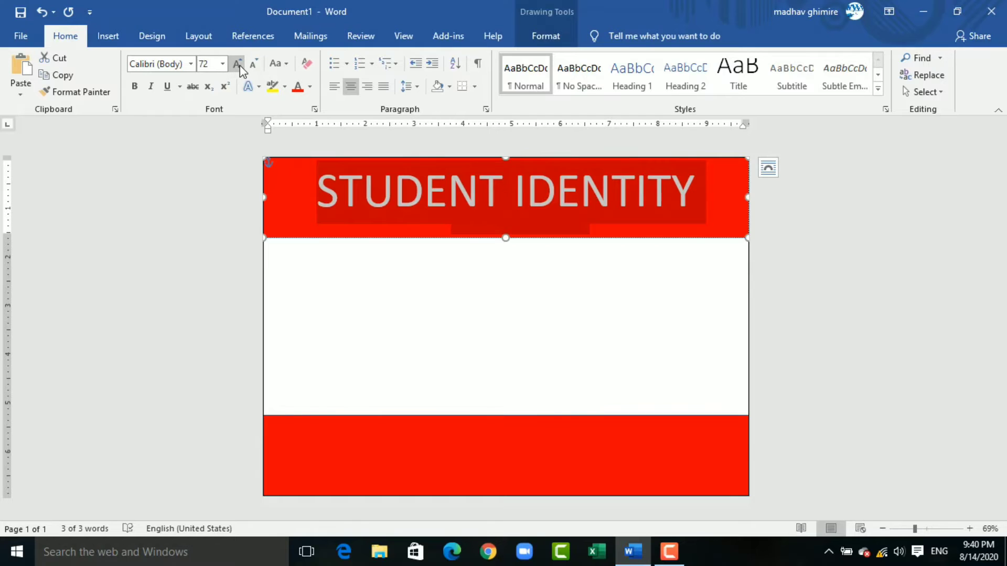
left_click(254, 64)
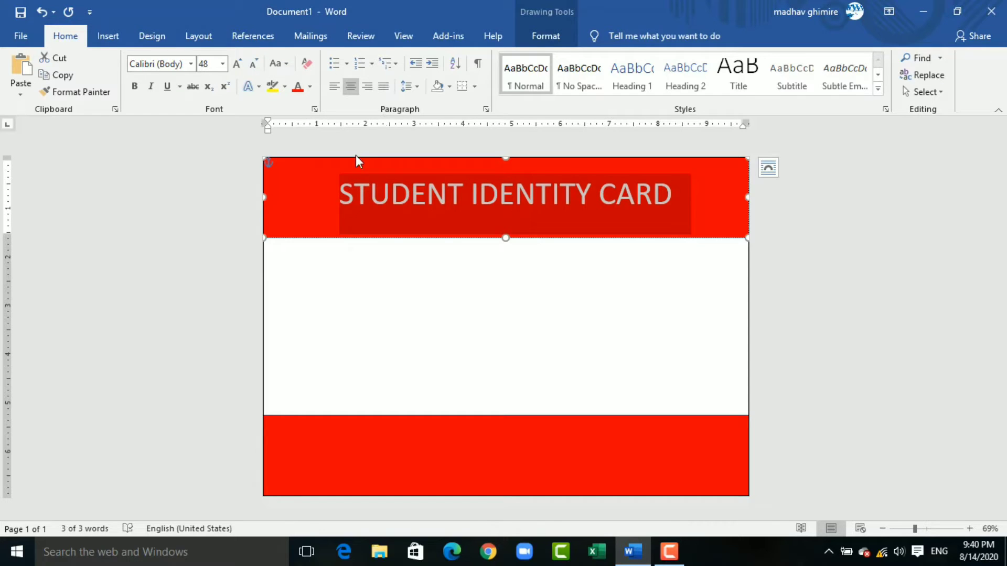
Make the title bold Arial Black at 36 pt and select its text box.
left_click(136, 87)
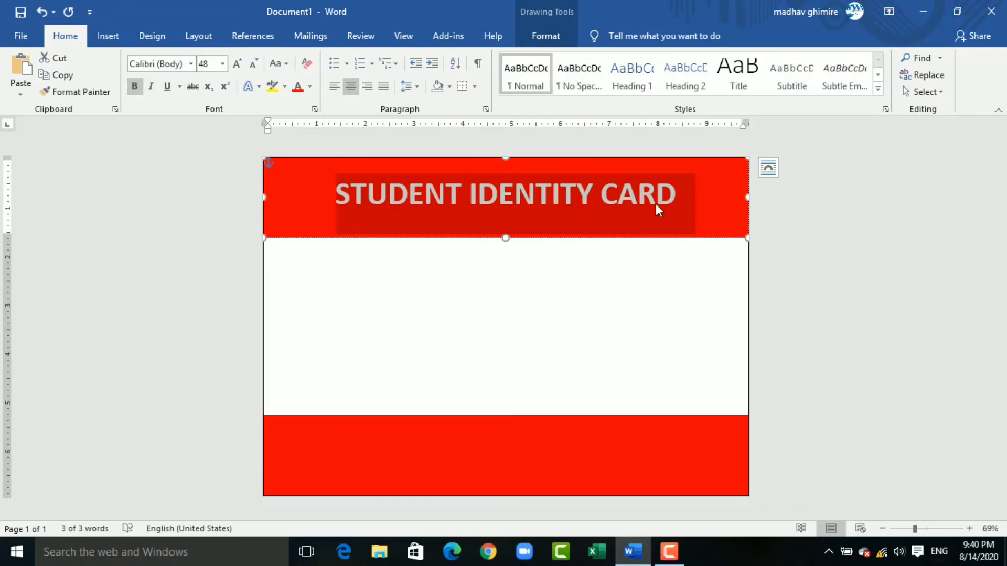
left_click(191, 64)
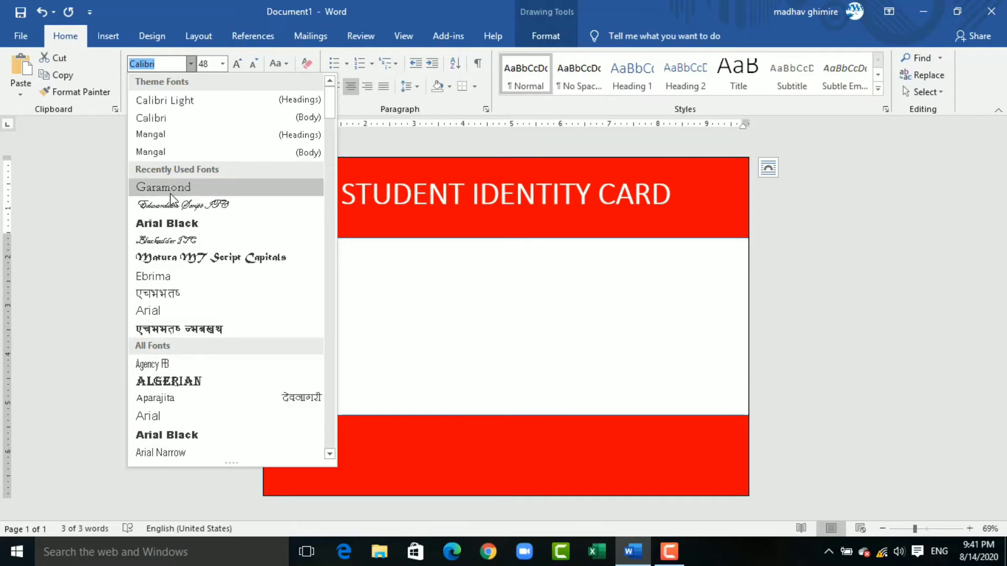
left_click(173, 226)
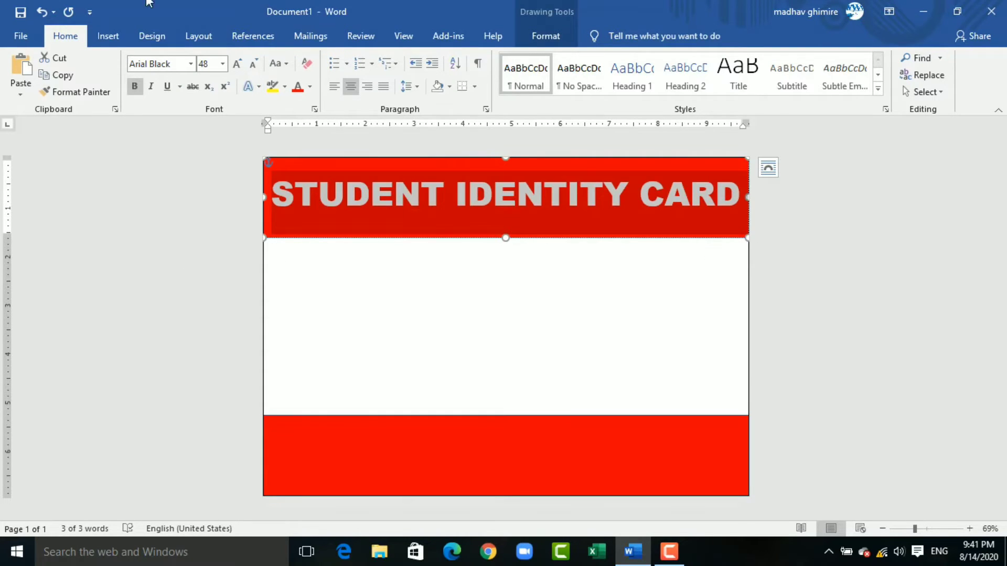
left_click(257, 64)
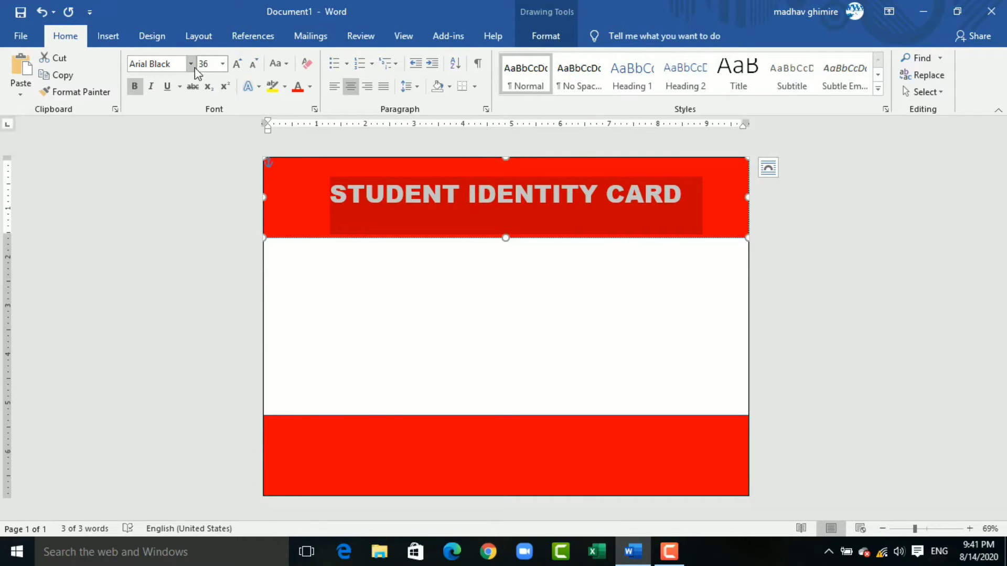
left_click(727, 206)
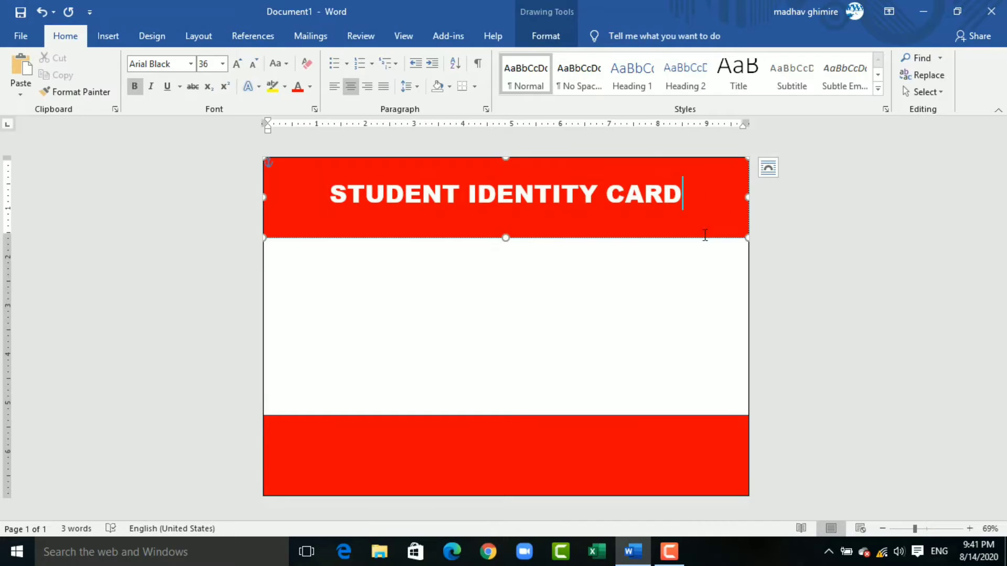
key("Escape")
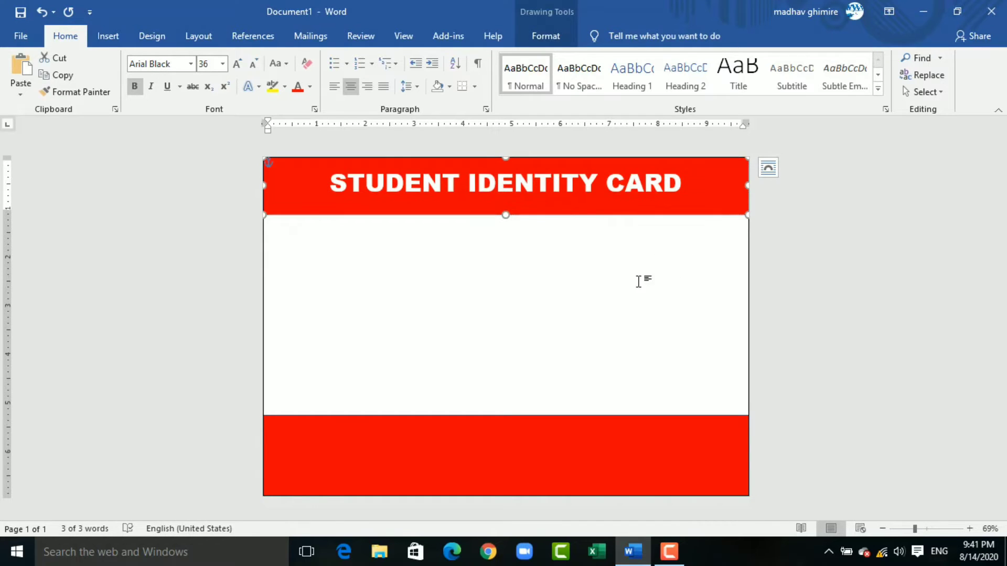
Set the title box's text alignment to Middle so the heading is vertically centred.
left_click(549, 39)
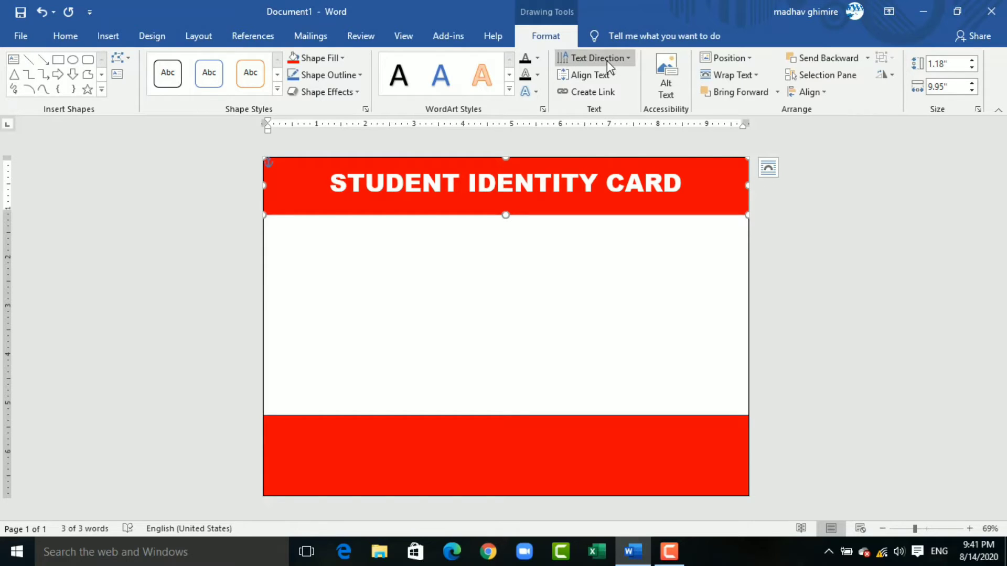
left_click(613, 75)
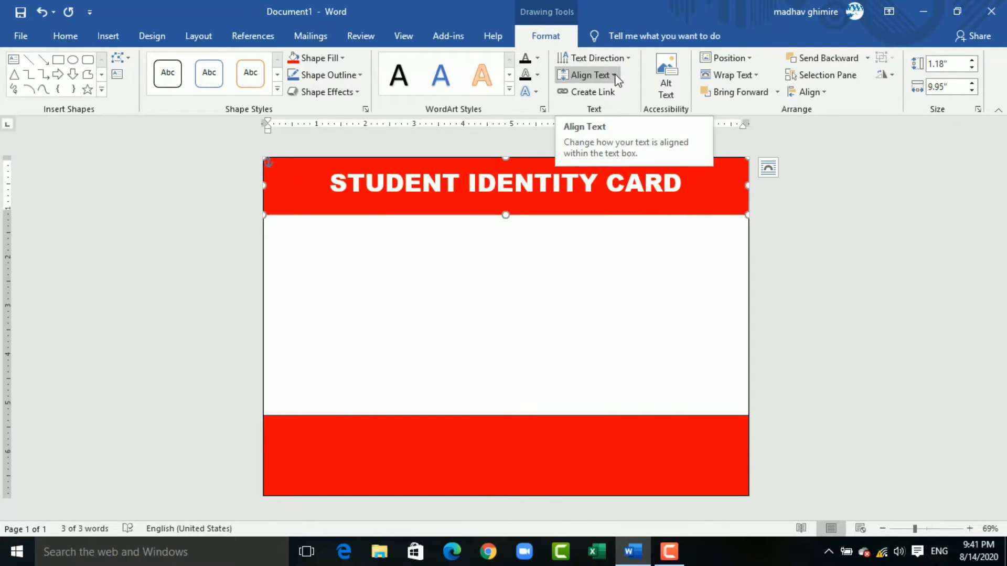
left_click(616, 78)
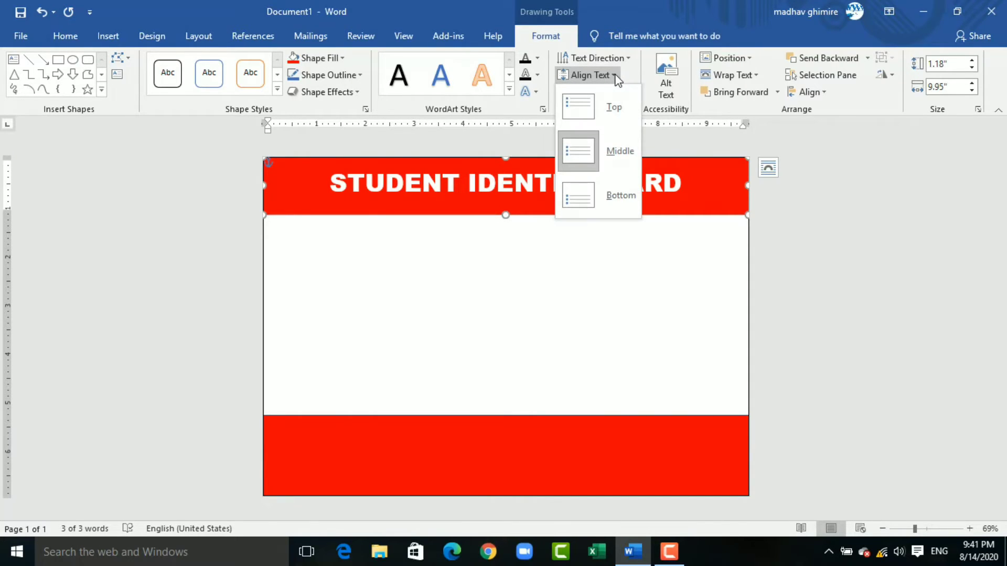
left_click(584, 162)
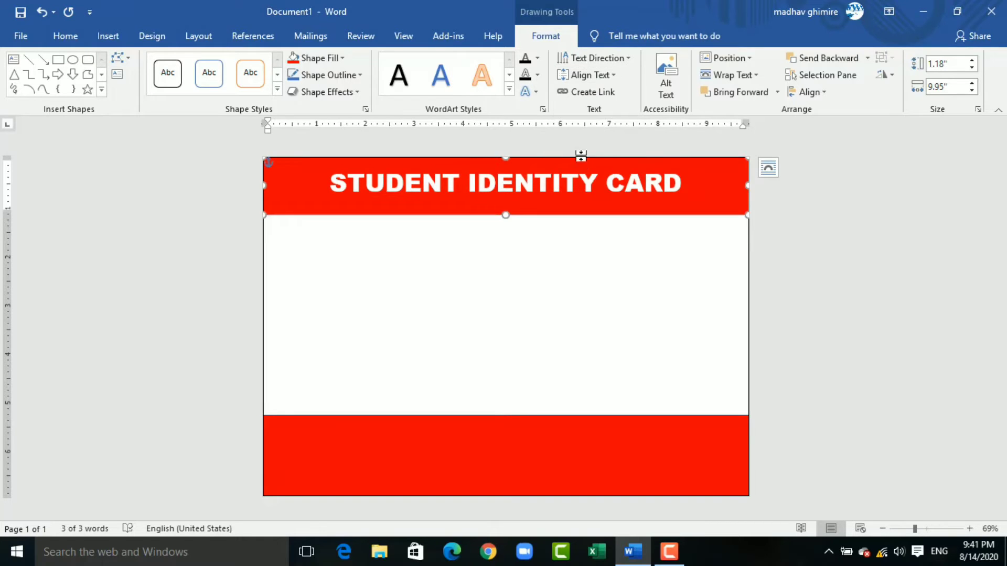
left_click(610, 151)
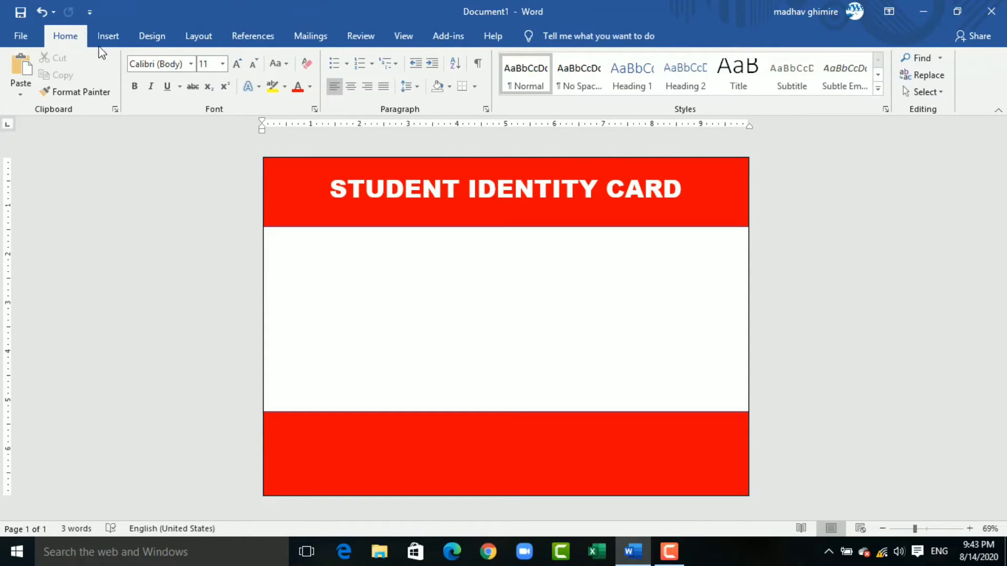
Draw a 3.33" by 2.49" rounded-corner rectangle at the left of the card's white area.
left_click(108, 36)
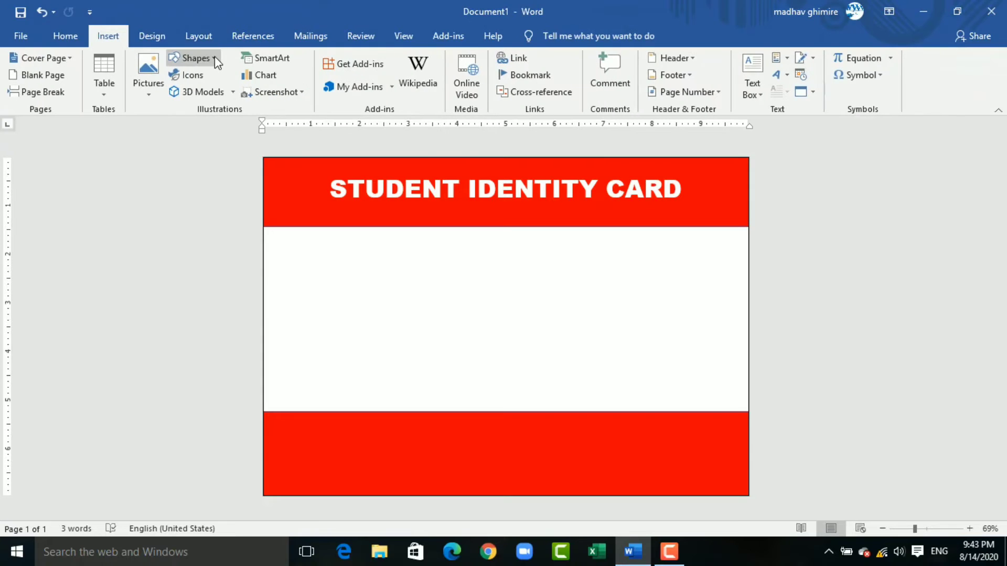
left_click(215, 58)
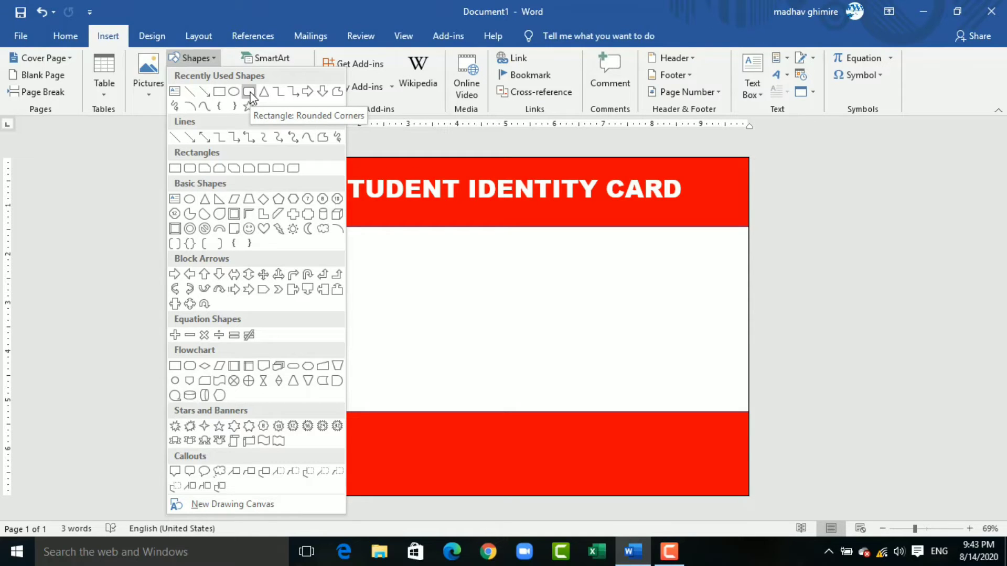
left_click(250, 92)
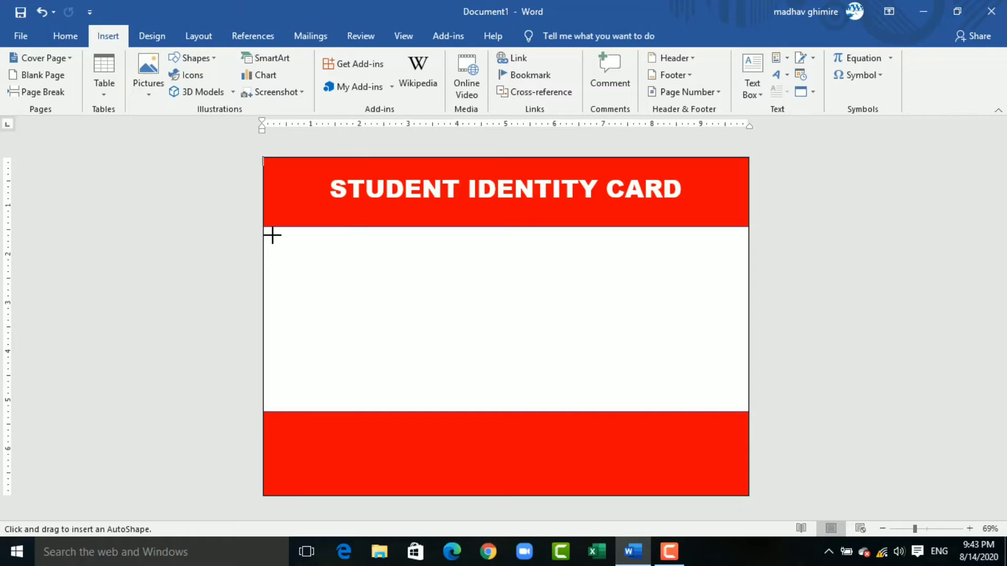
mouse_move(269, 234)
left_mouse_down()
mouse_move(398, 406)
mouse_move(390, 395)
left_mouse_up()
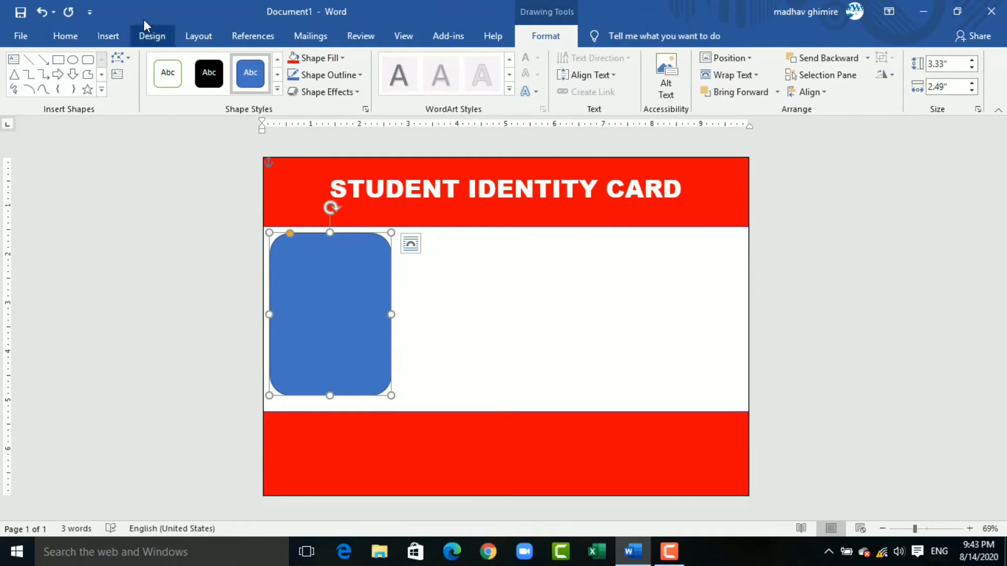
Restyle the rounded frame with a white fill and a 3 pt green outline.
left_click(167, 77)
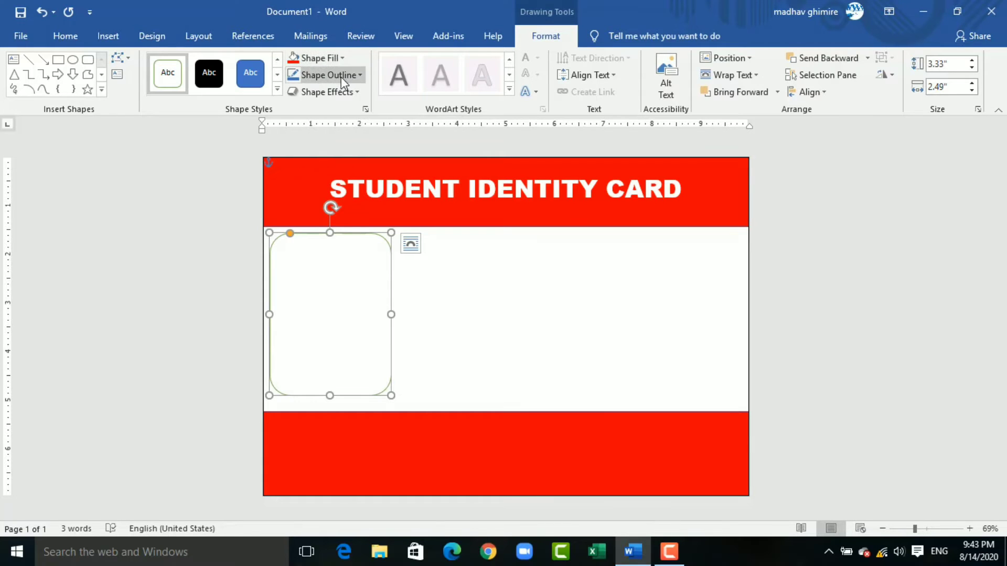
left_click(360, 75)
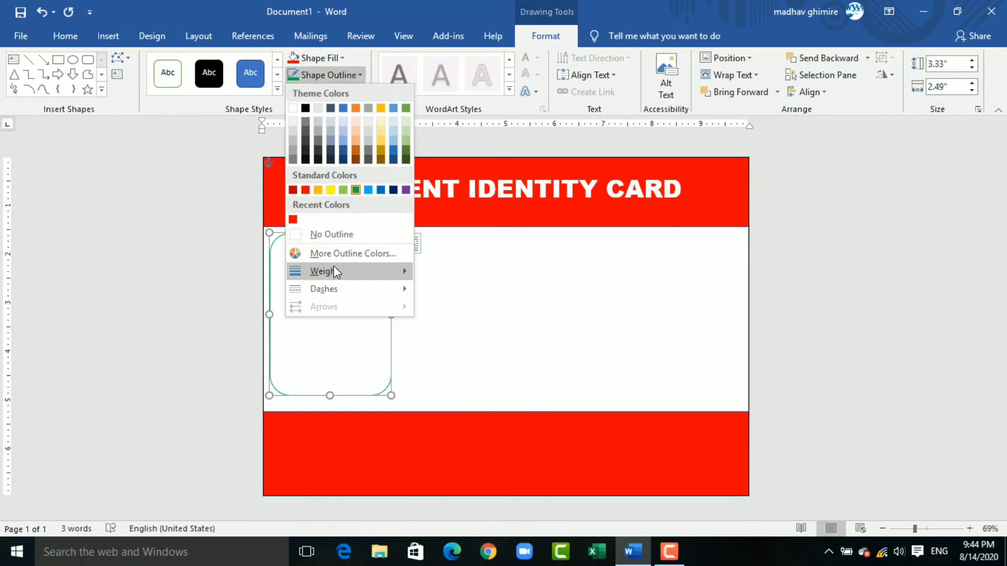
mouse_move(324, 271)
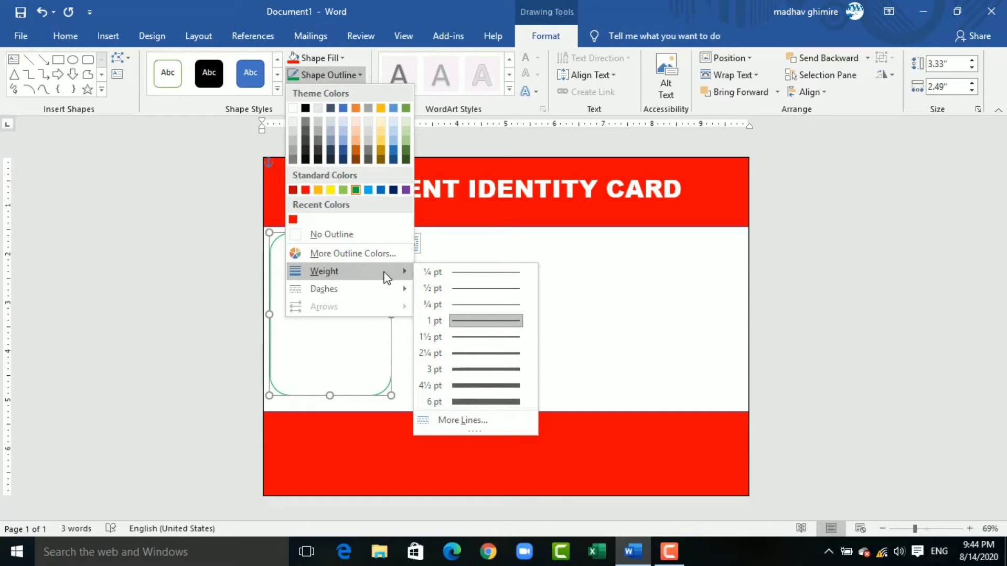
left_click(479, 363)
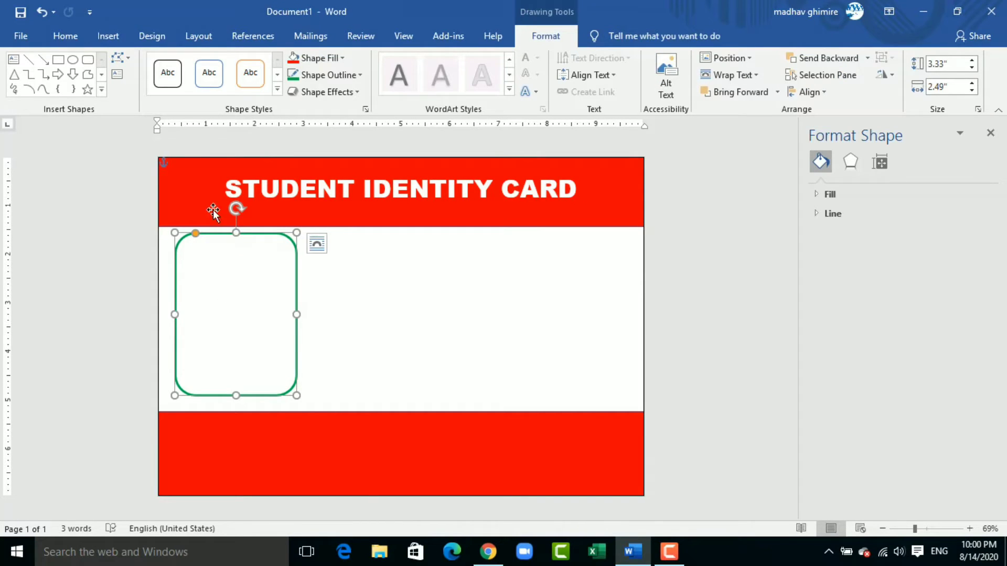
right_click(215, 274)
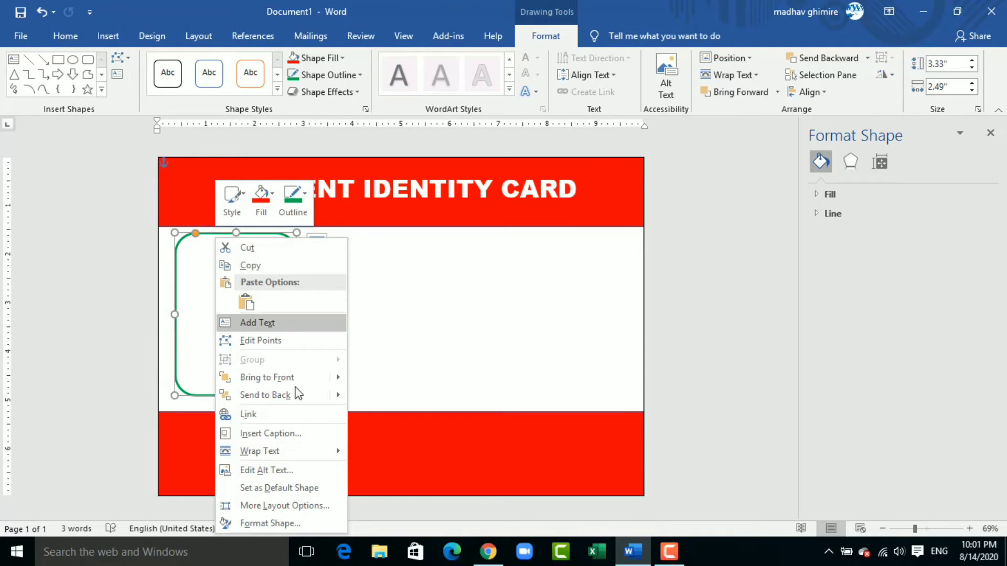
left_click(290, 523)
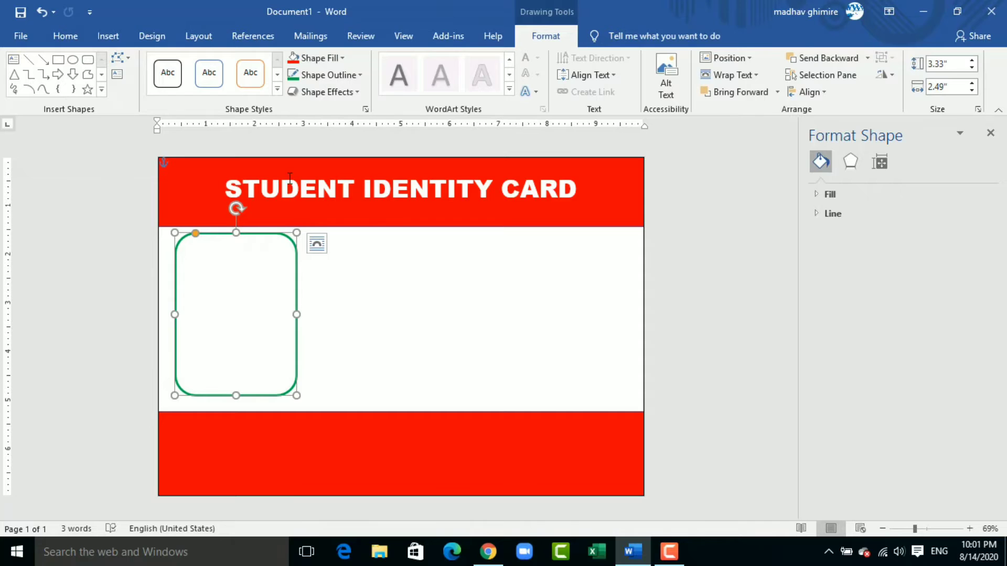
Fill the rounded frame with the picture IMG_20190820_091514 from a file.
left_click(343, 56)
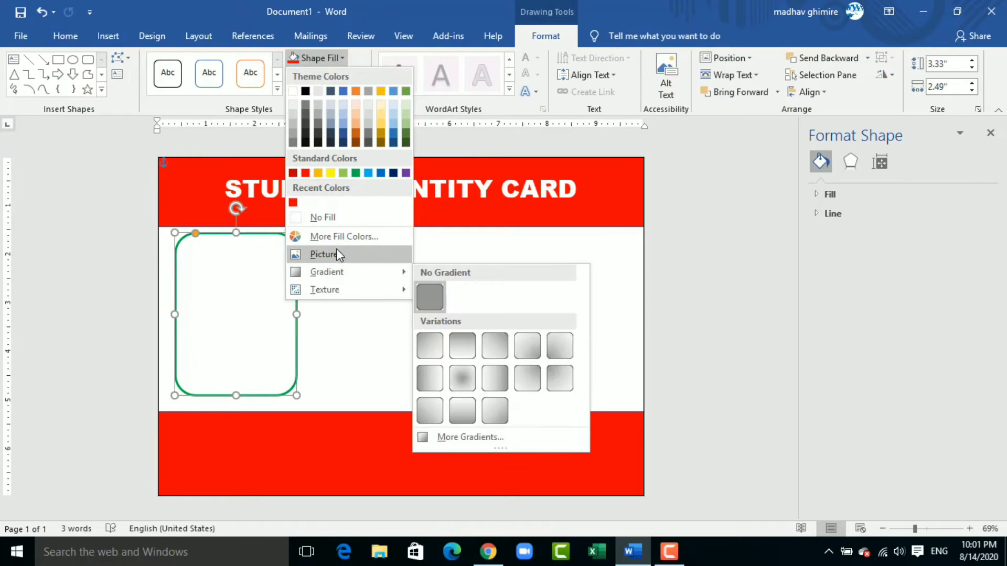
left_click(324, 254)
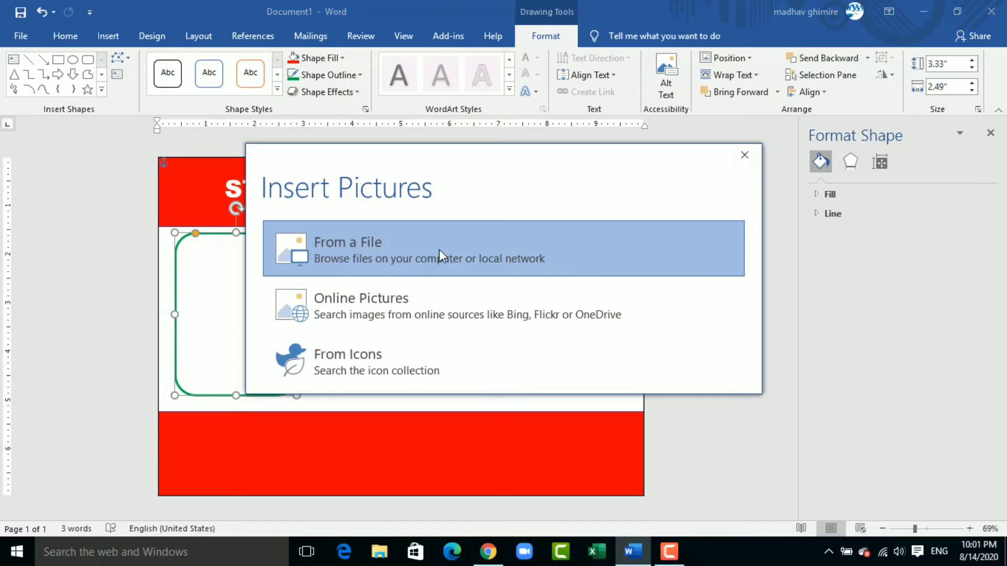
left_click(423, 247)
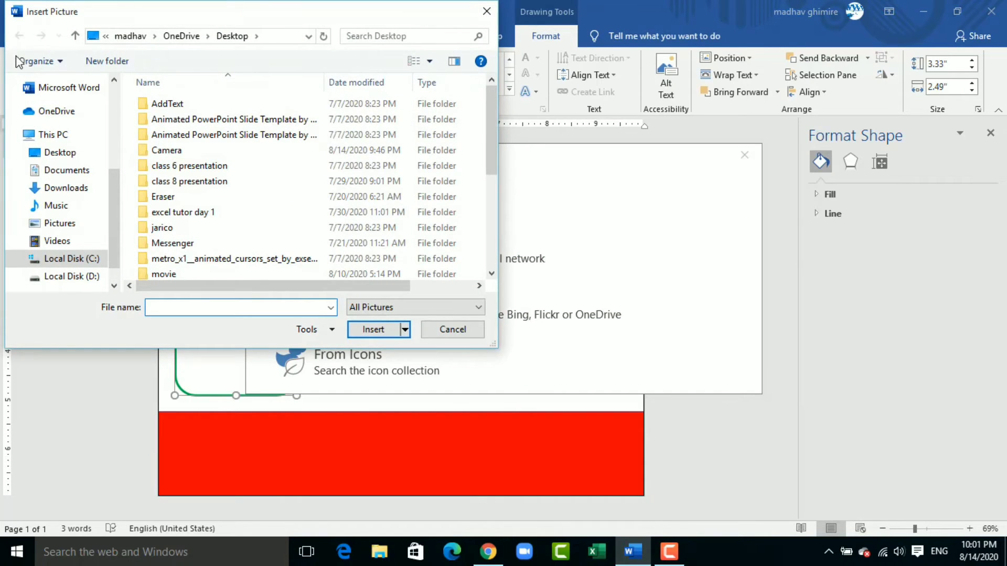
scroll(237, 167, "down", 1)
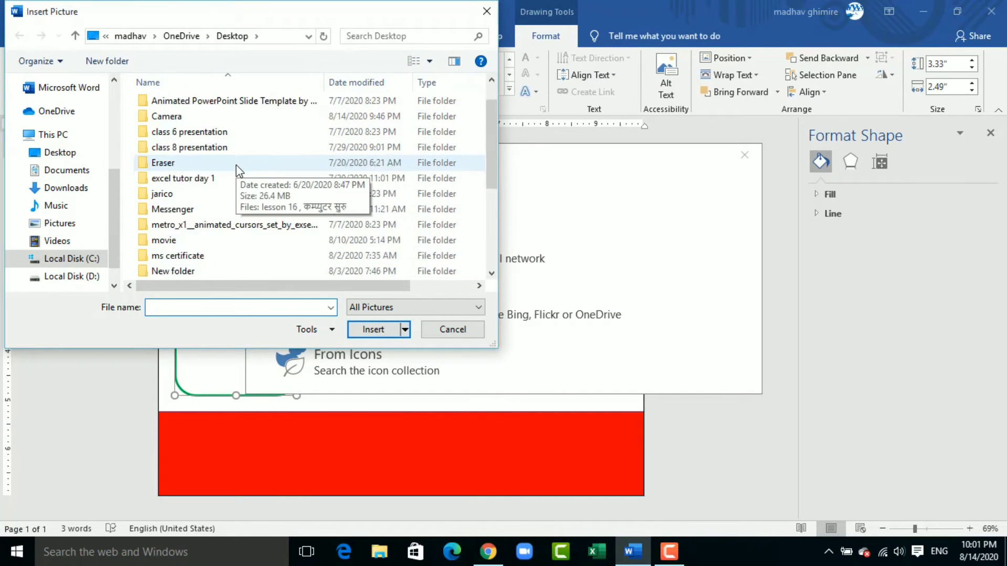
scroll(237, 167, "down", 3)
scroll(236, 165, "down", 1)
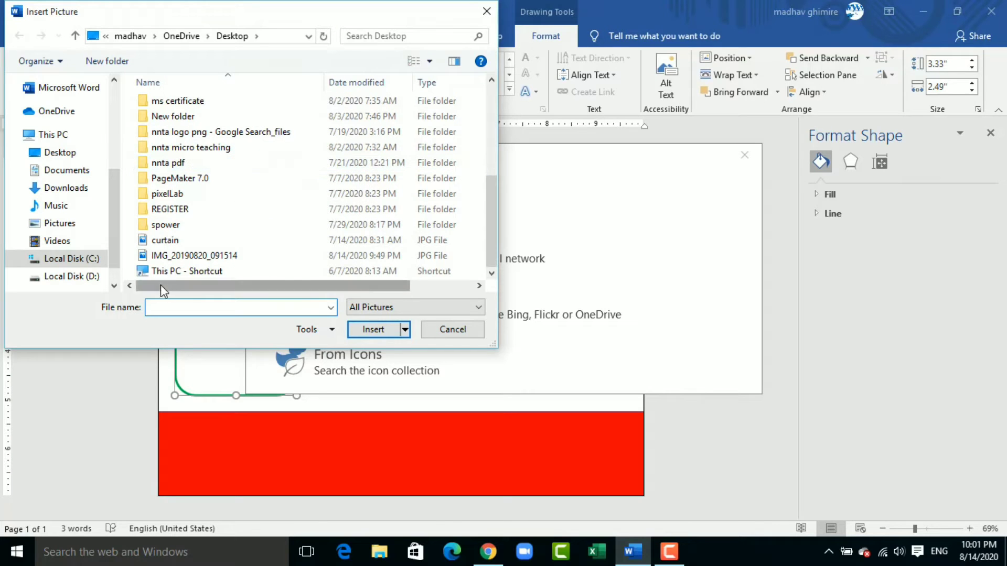
left_click(192, 256)
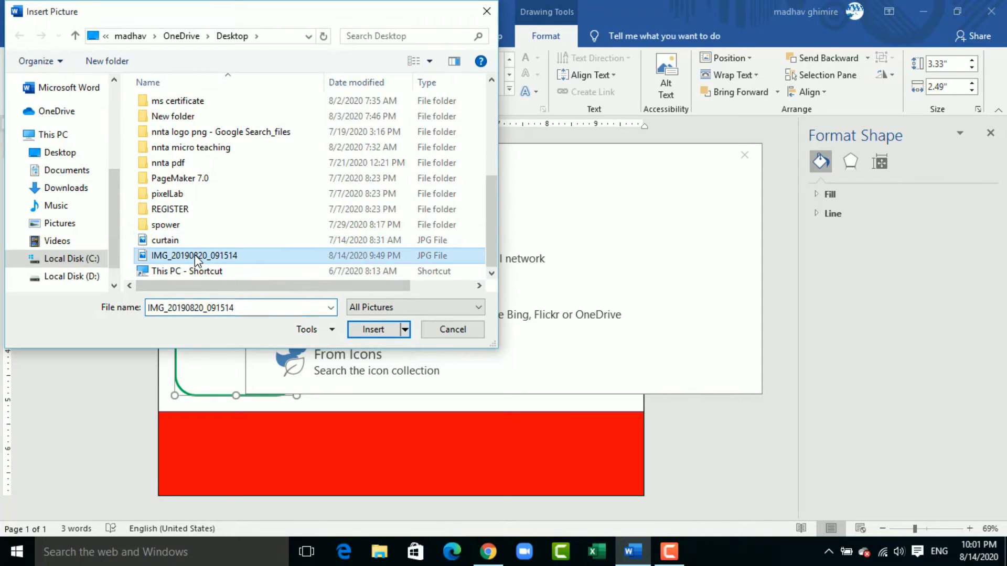
left_click(371, 331)
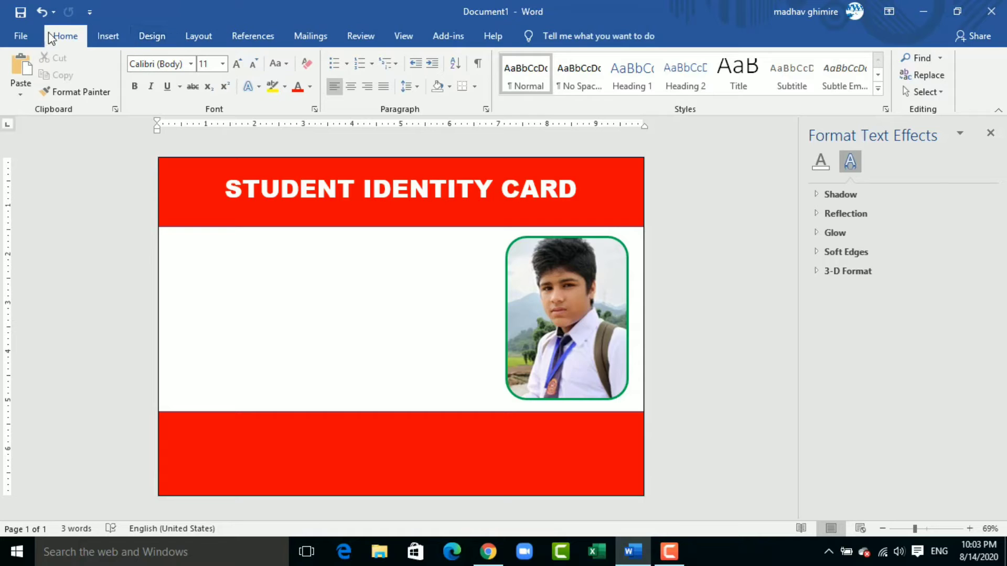
Draw a 3.27" by 6.91" text box in the white area beside the photo.
left_click(108, 36)
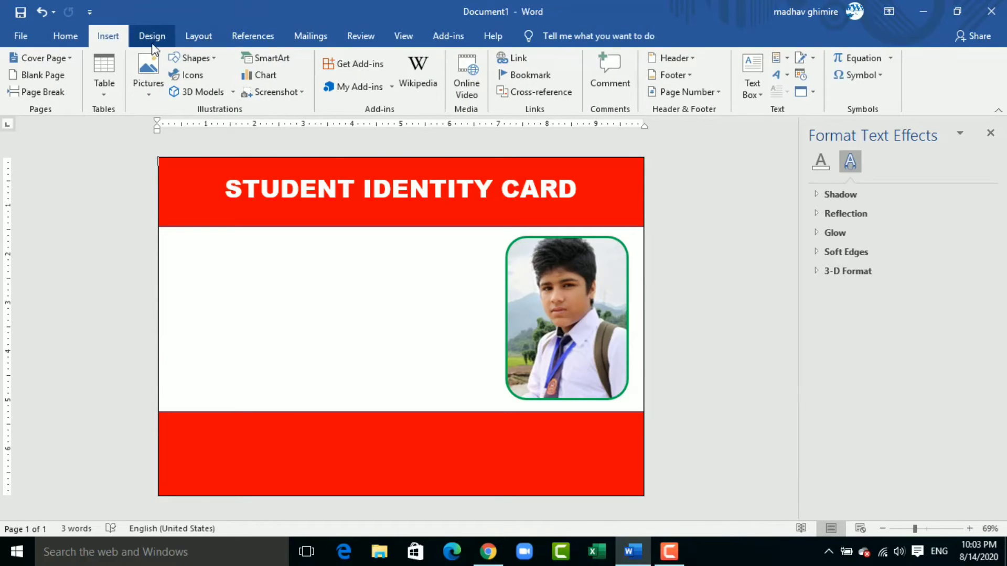
left_click(194, 58)
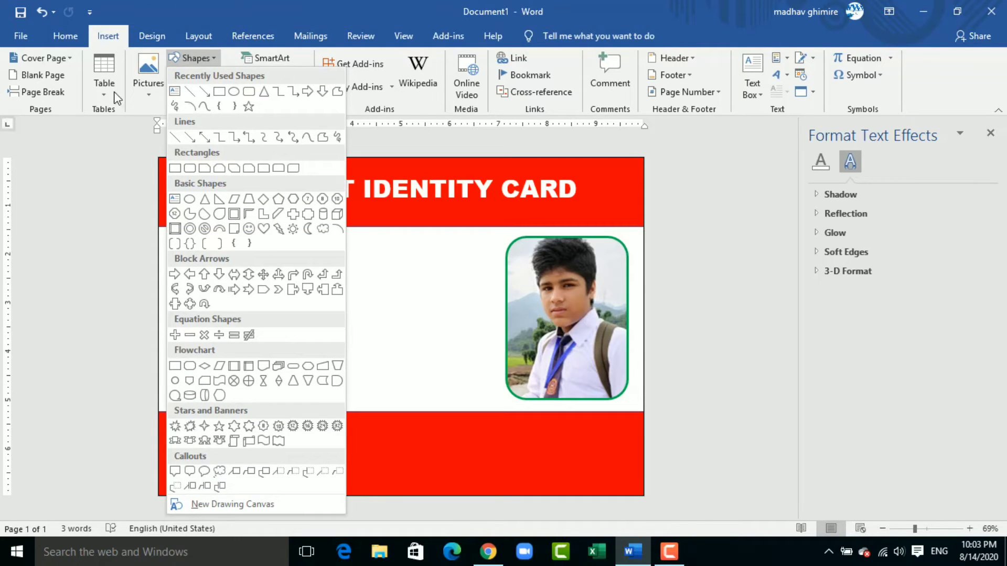
left_click(175, 92)
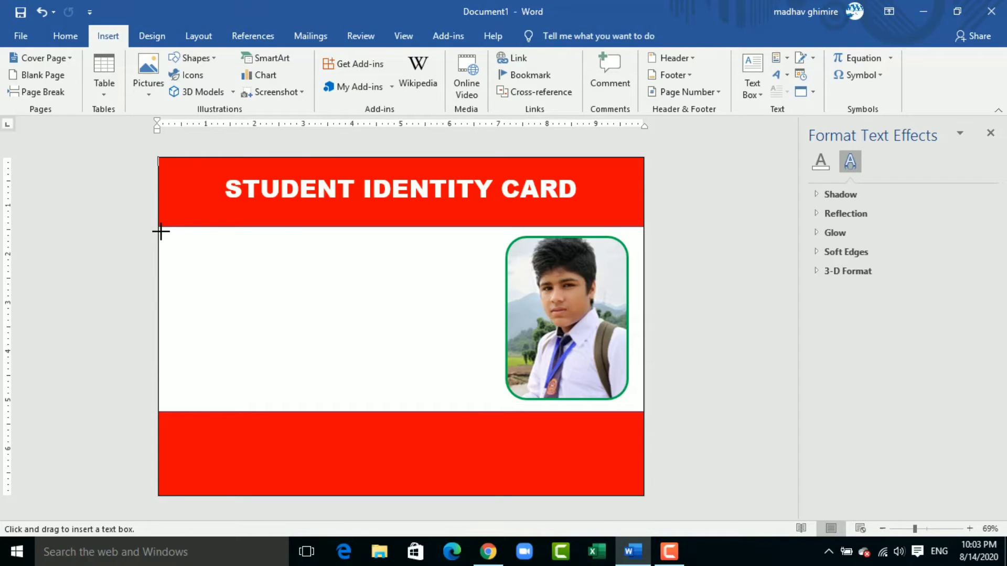
mouse_move(161, 231)
left_mouse_down()
mouse_move(249, 389)
mouse_move(487, 395)
mouse_move(501, 404)
left_mouse_up()
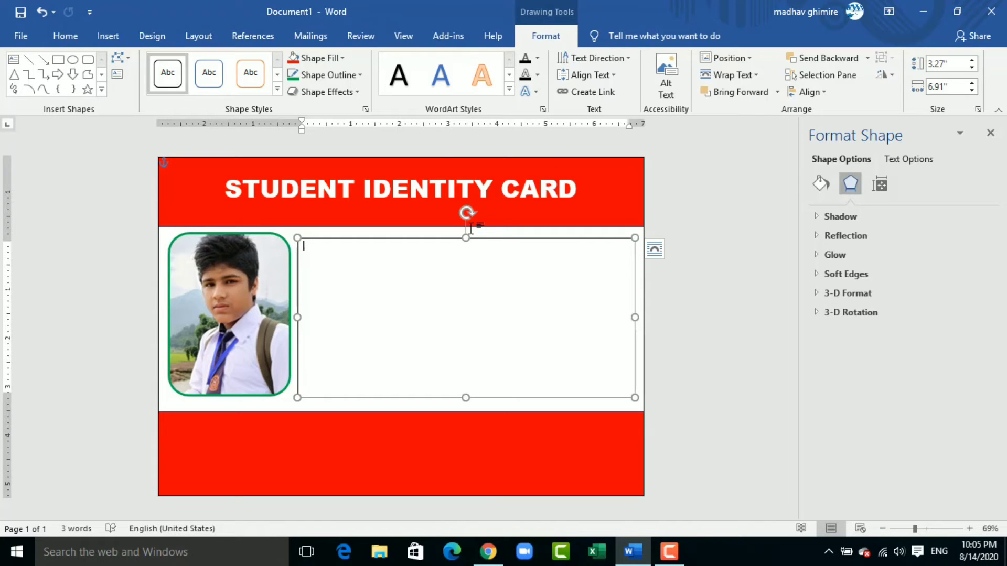
Raise the text box font size to 20 and type the 'Name' label with the student's name.
left_click(64, 38)
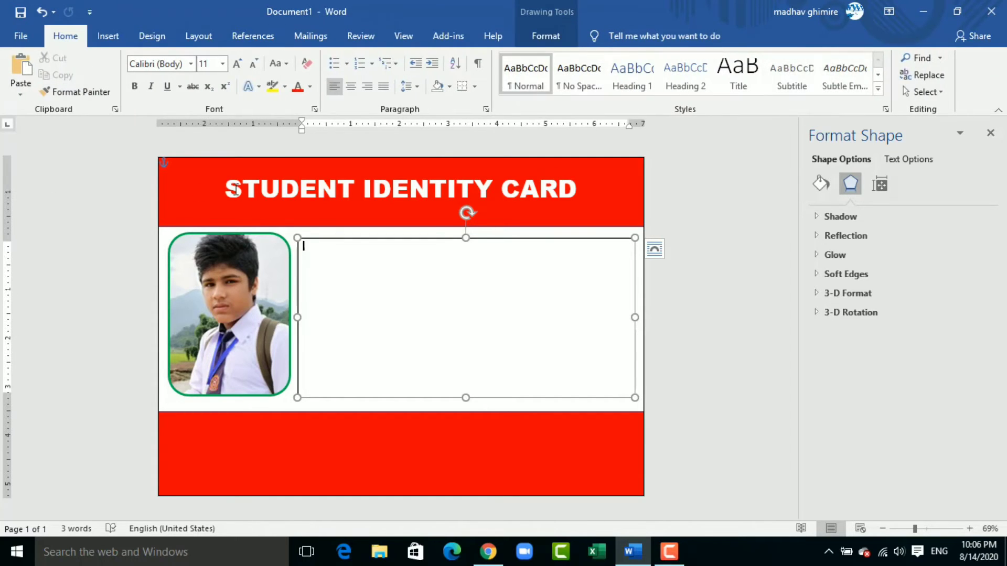
left_click(237, 64)
left_click(237, 64)
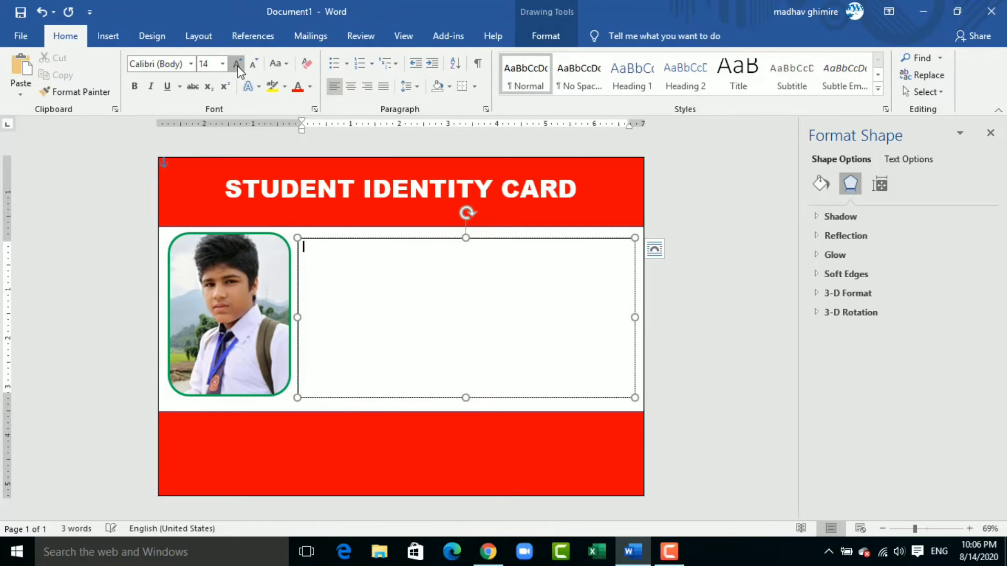
left_click(237, 64)
type("Name :")
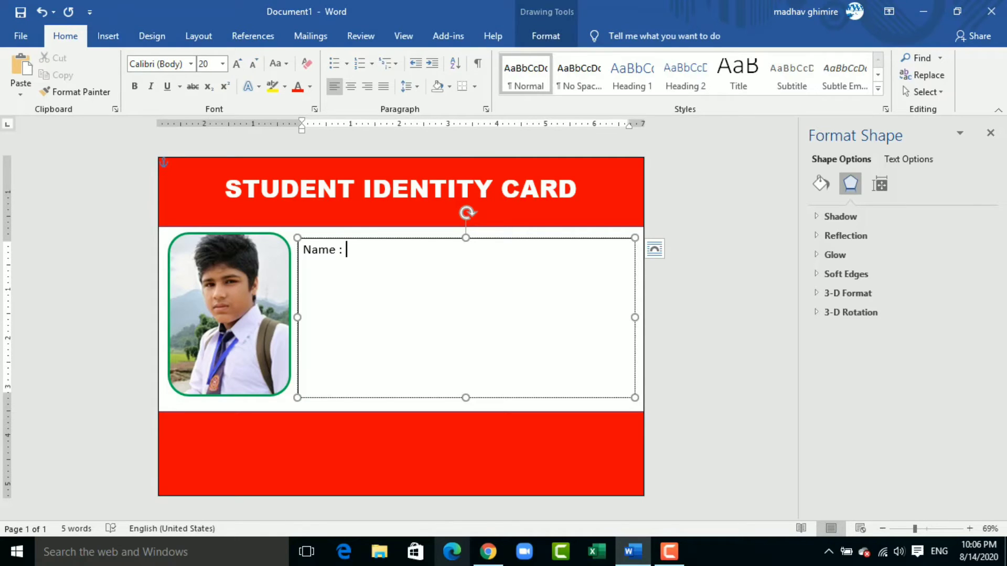
type("S")
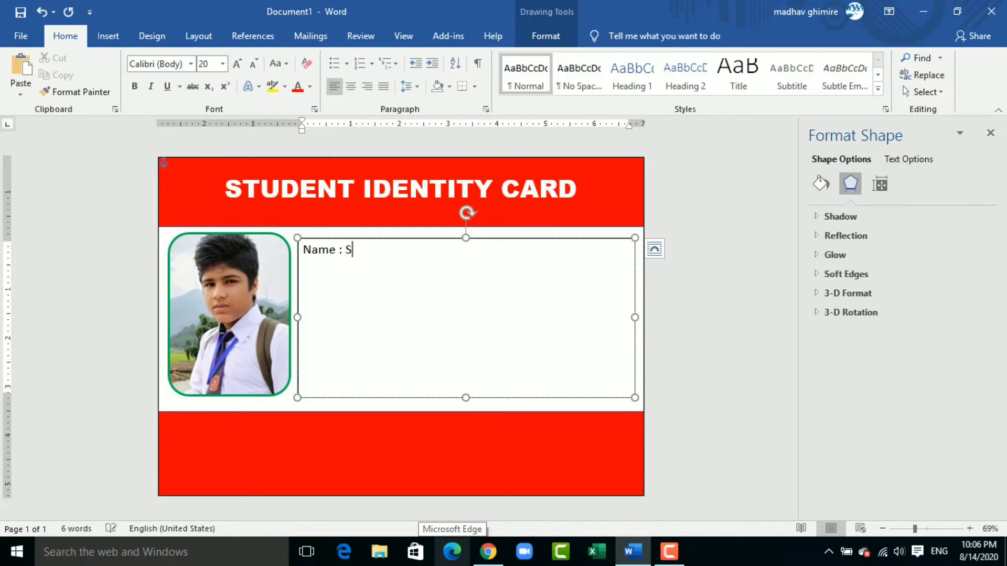
type("hishi")
type("r")
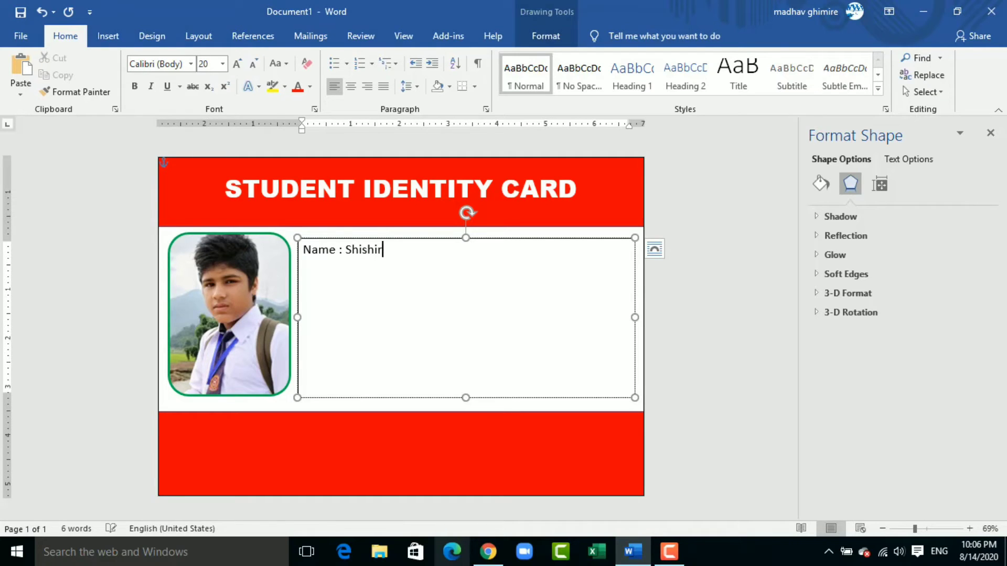
type(" Ghi")
type("mire")
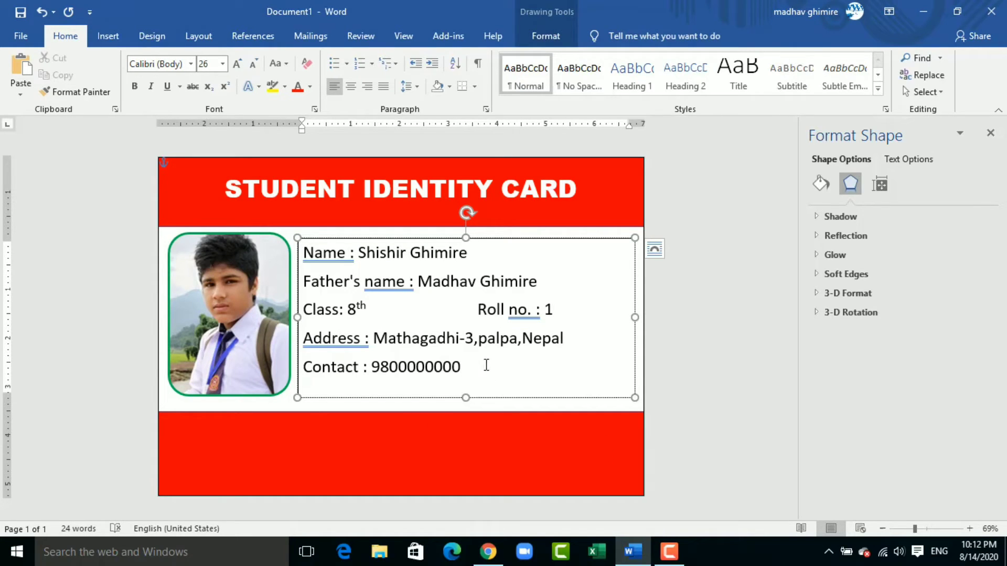
Set all the detail lines to bold, size 28, in Bodoni MT.
left_click_drag(486, 366, 297, 238)
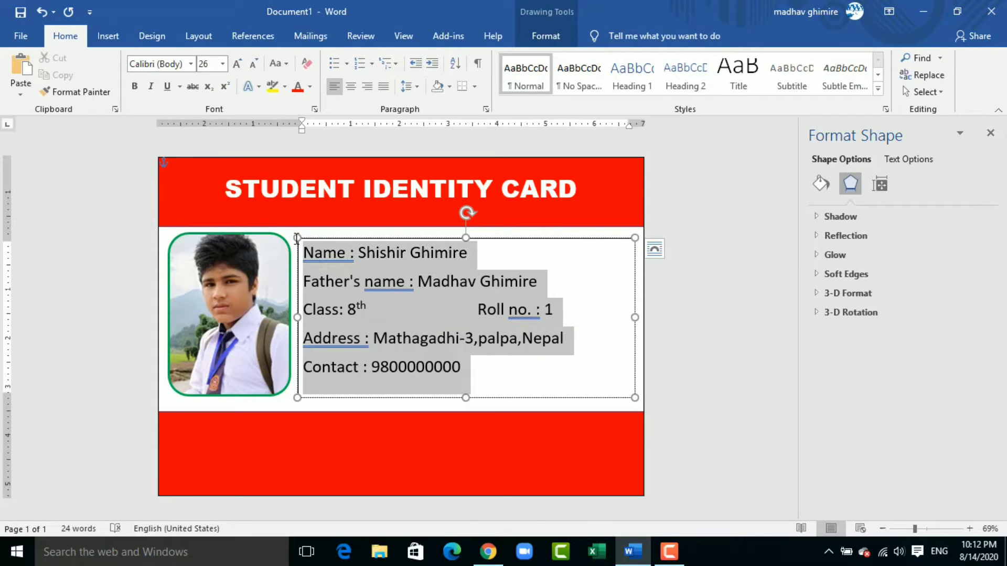
left_click(135, 86)
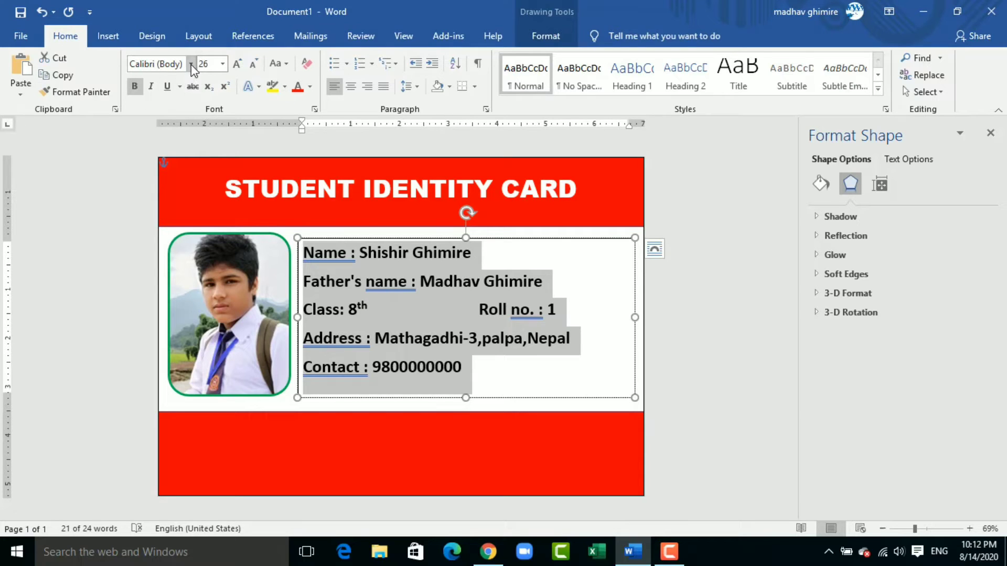
left_click(223, 64)
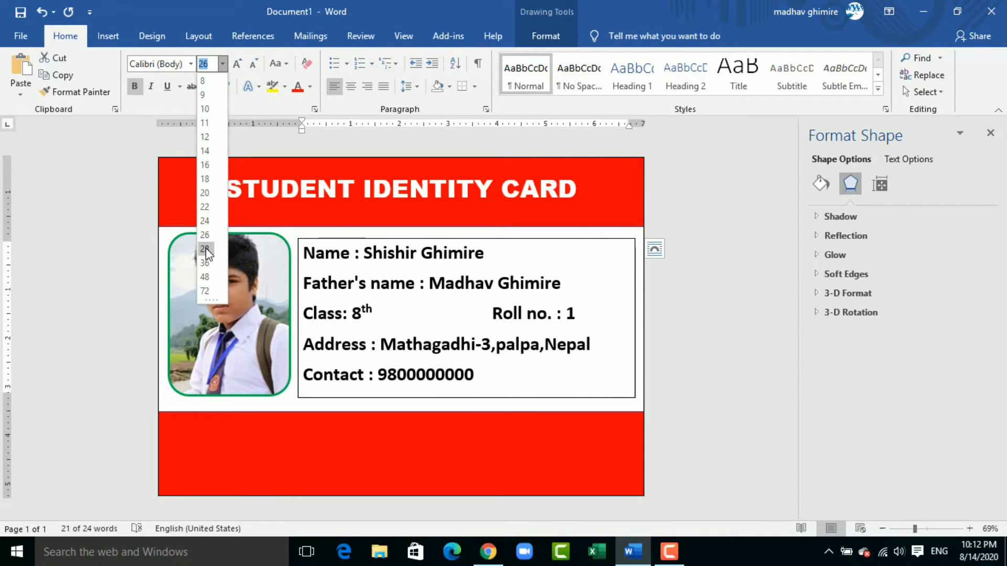
left_click(206, 249)
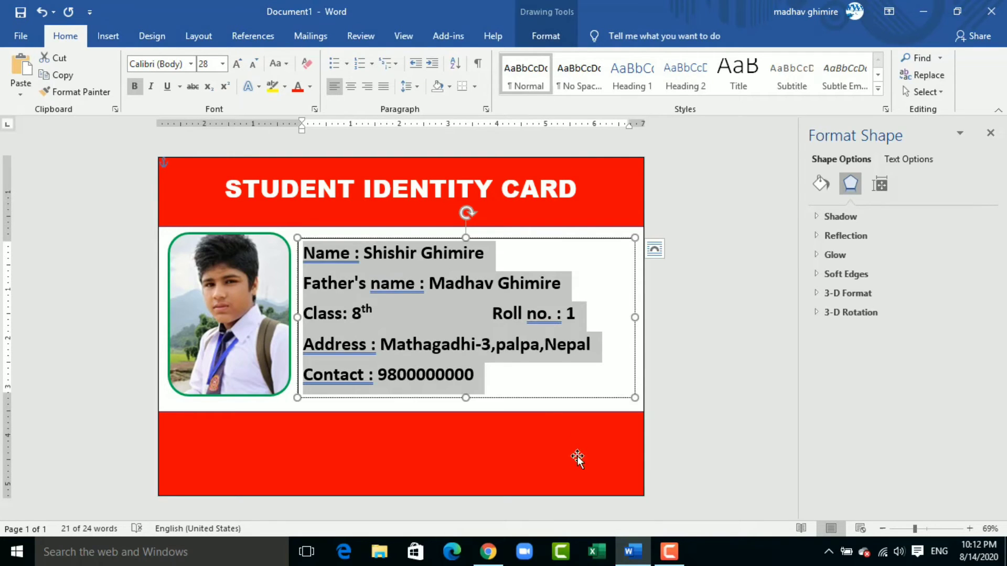
left_click(191, 64)
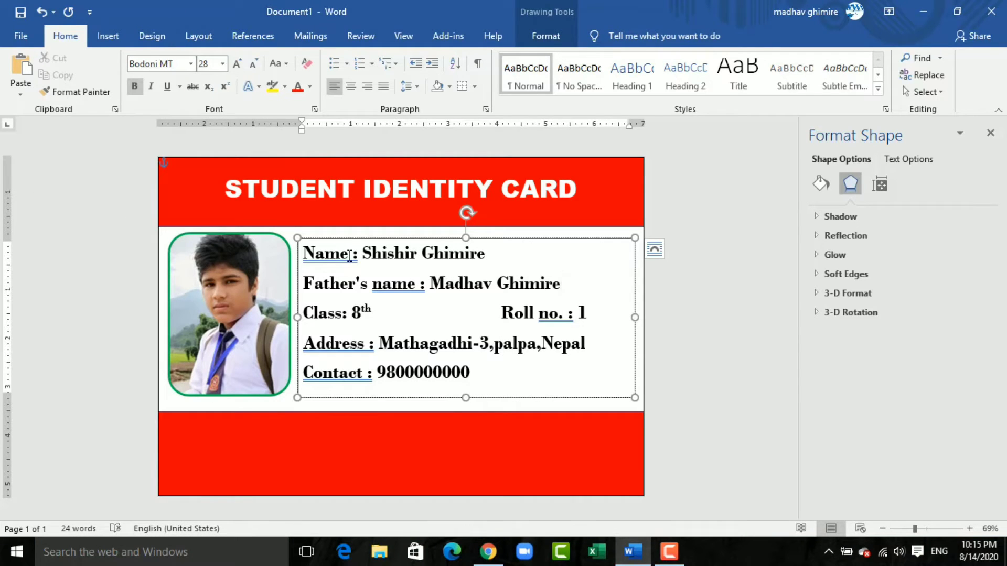
Colour the 'Name' label green, then select the 'Father's name' label.
left_click_drag(350, 256, 303, 256)
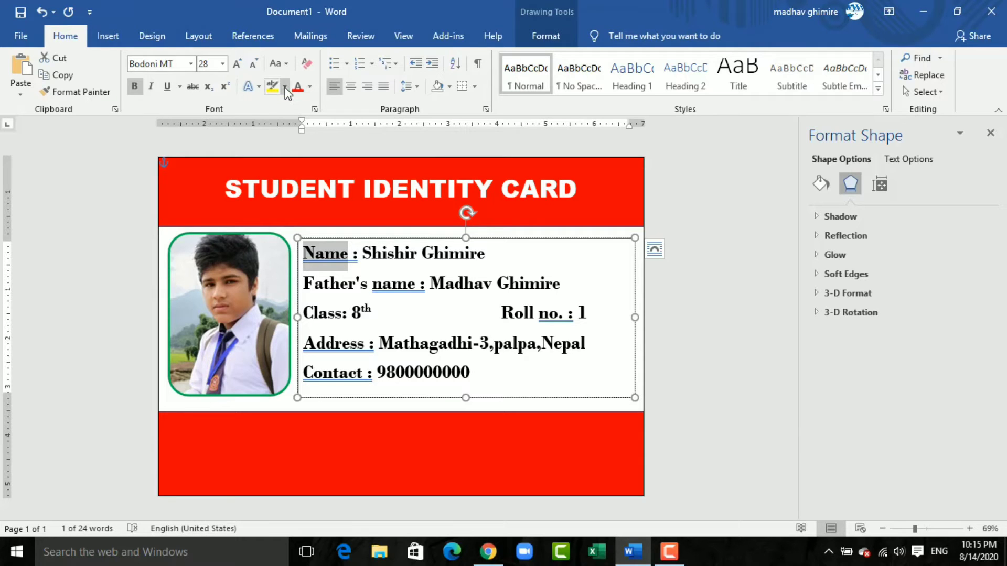
left_click(311, 87)
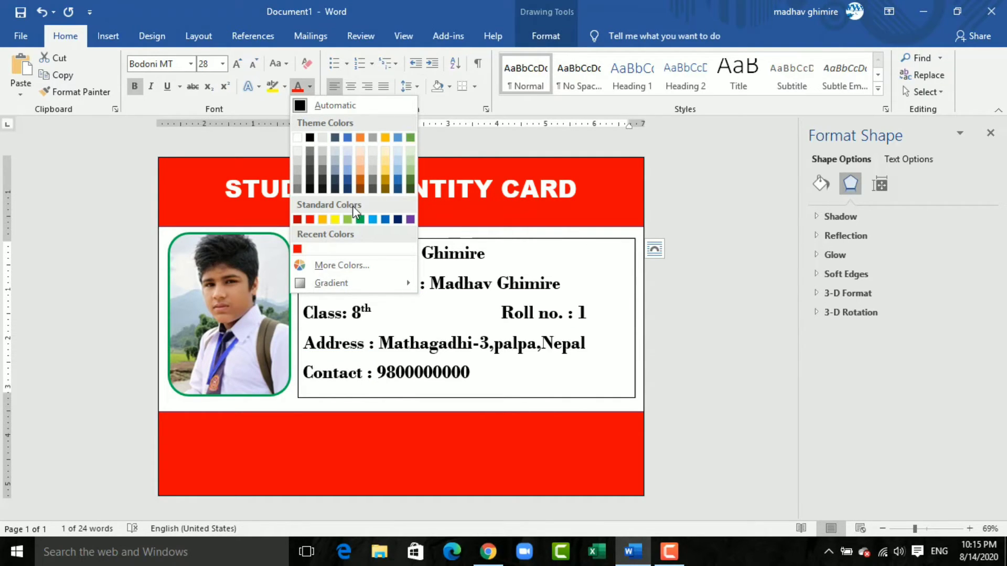
left_click(361, 220)
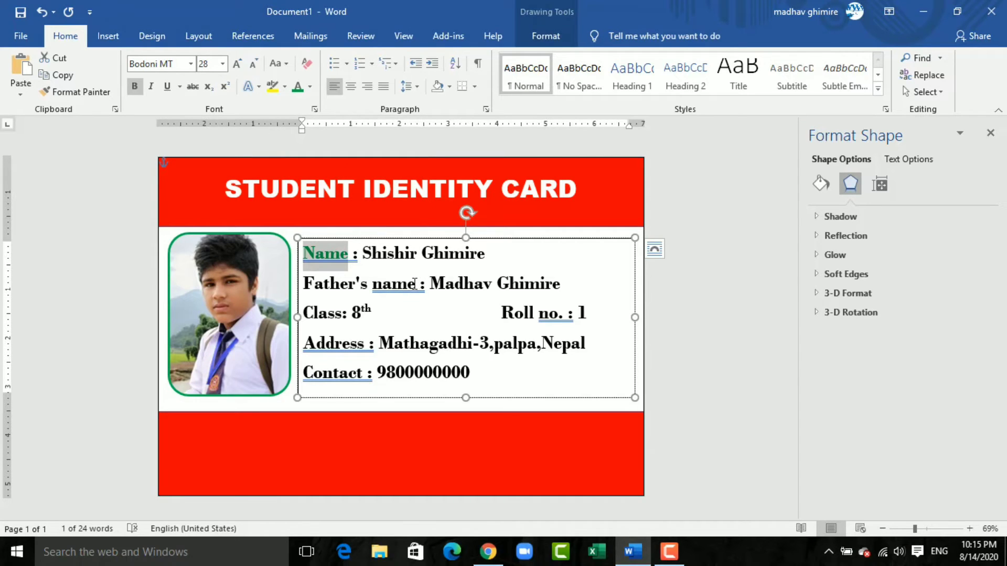
left_click_drag(414, 283, 333, 287)
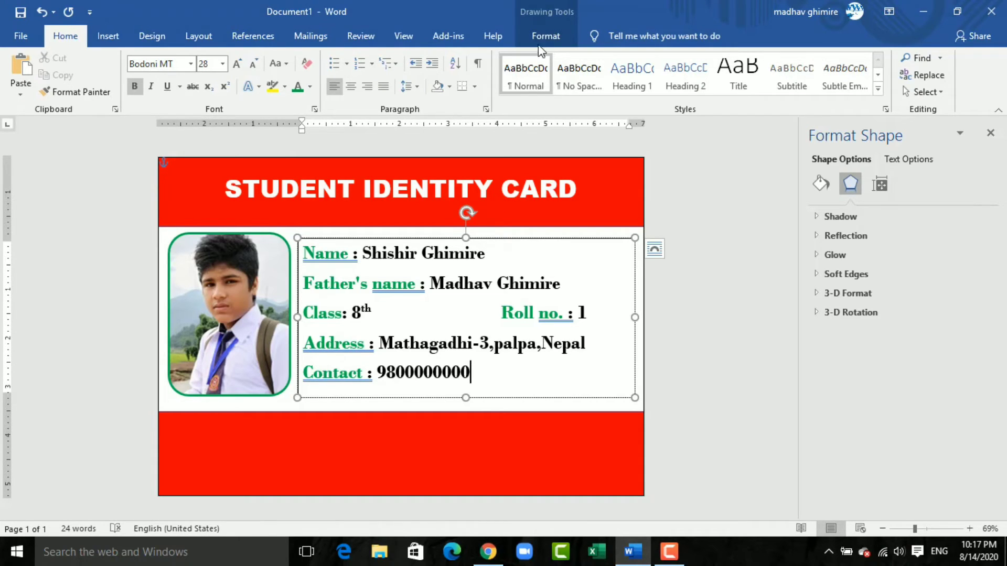
Set the details text box to No Outline, then select the student photo.
left_click(547, 35)
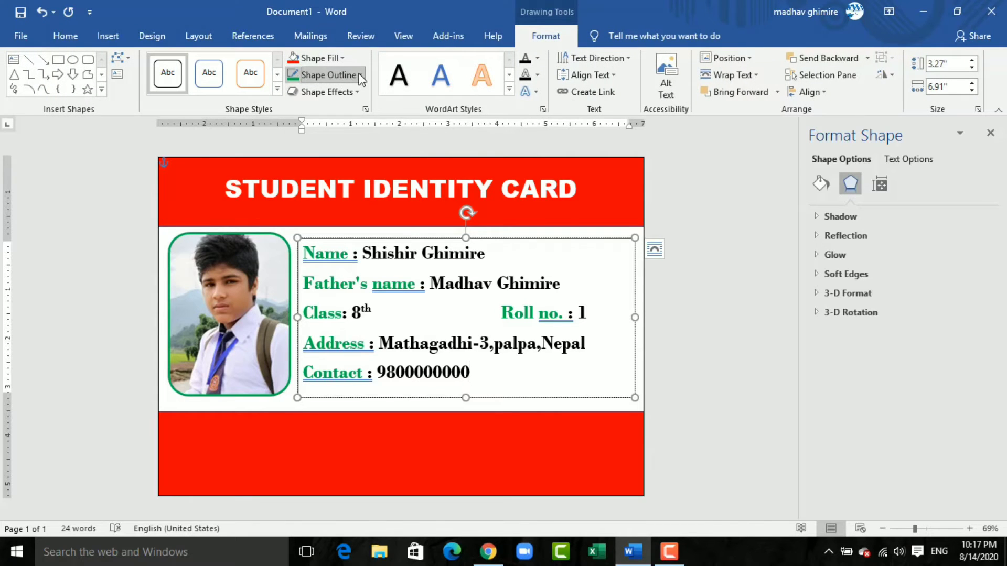
left_click(328, 76)
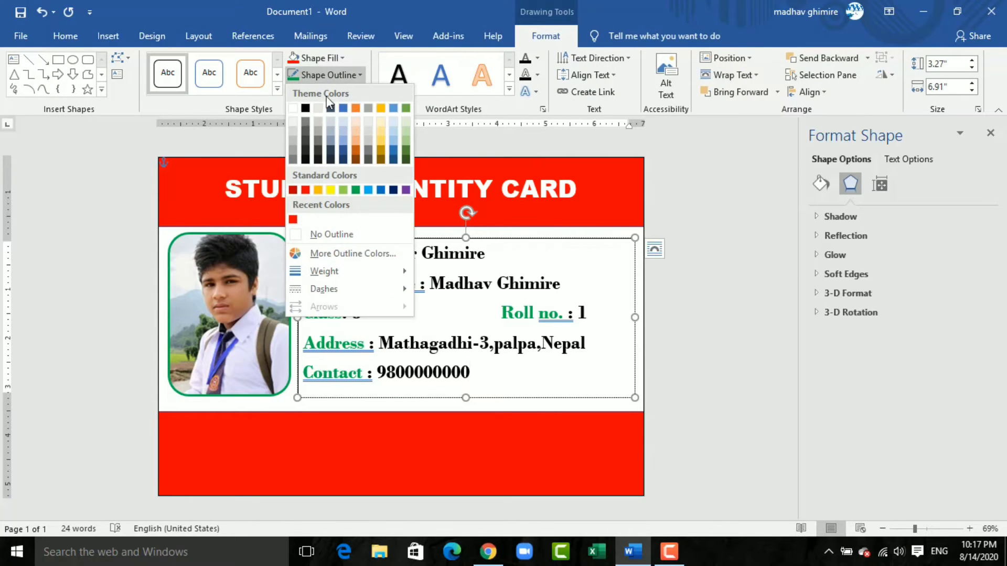
left_click(338, 237)
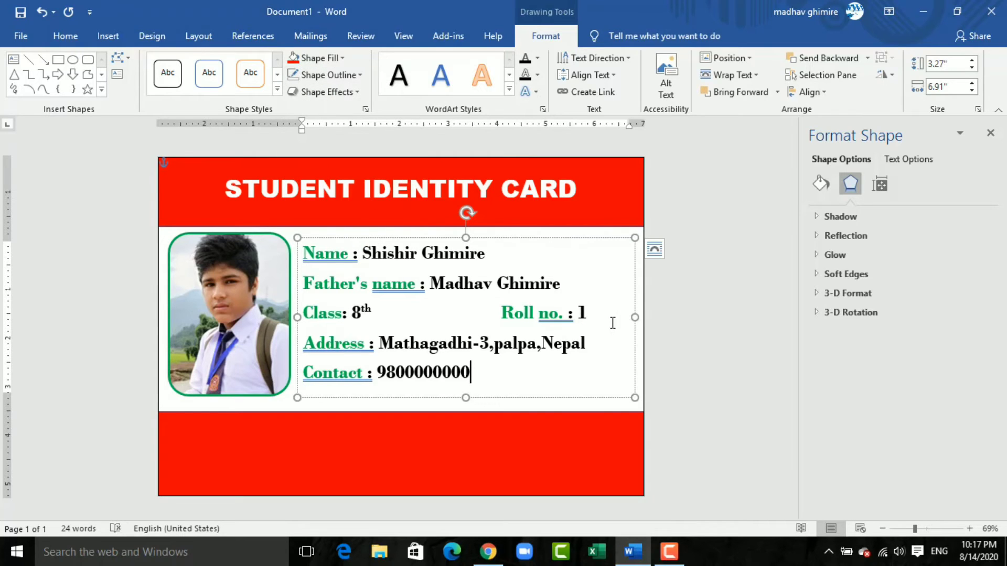
left_click(282, 367)
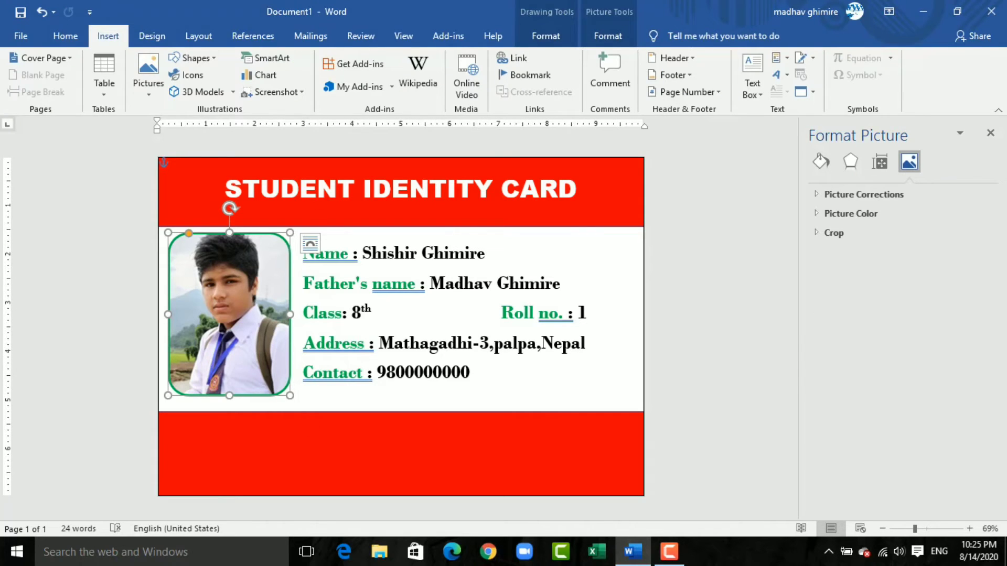
Insert the Pngtree school logo PNG from the Desktop onto the card.
left_click(153, 81)
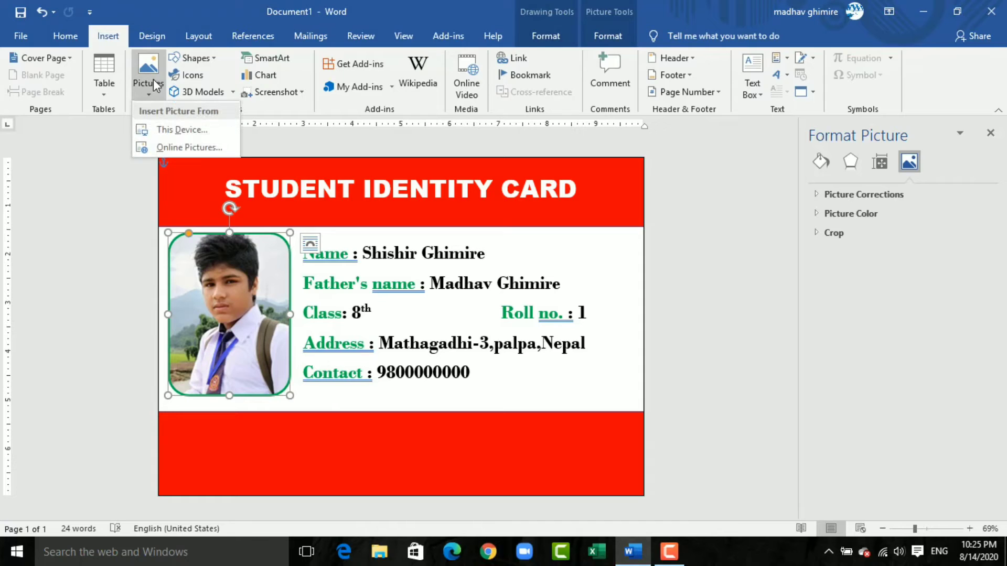
left_click(176, 130)
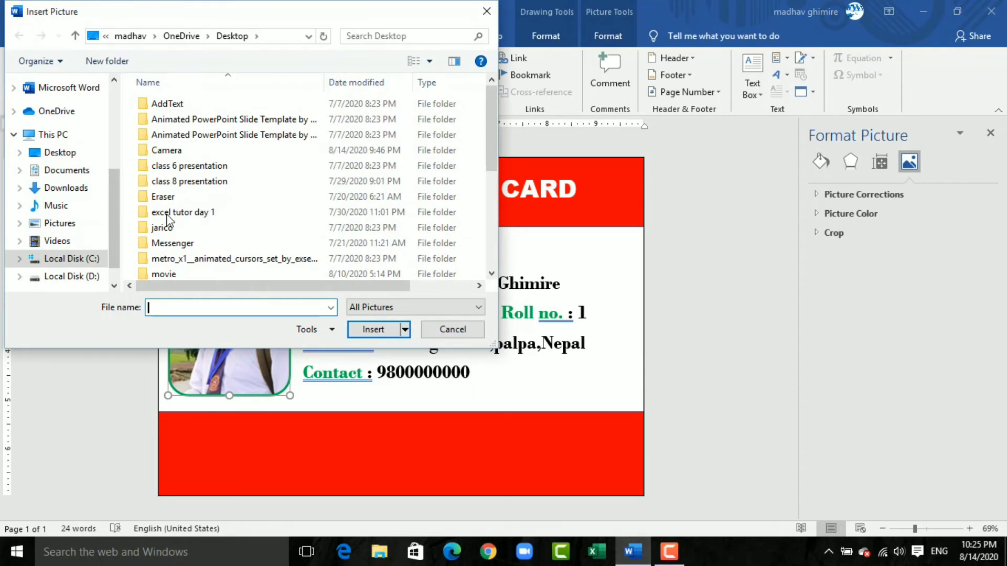
scroll(231, 198, "down", 5)
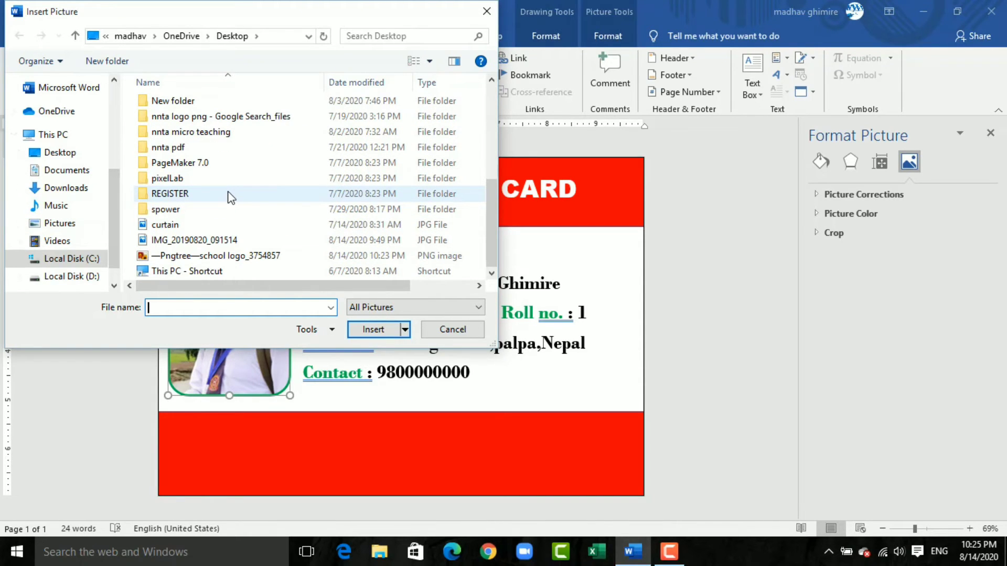
left_click(233, 256)
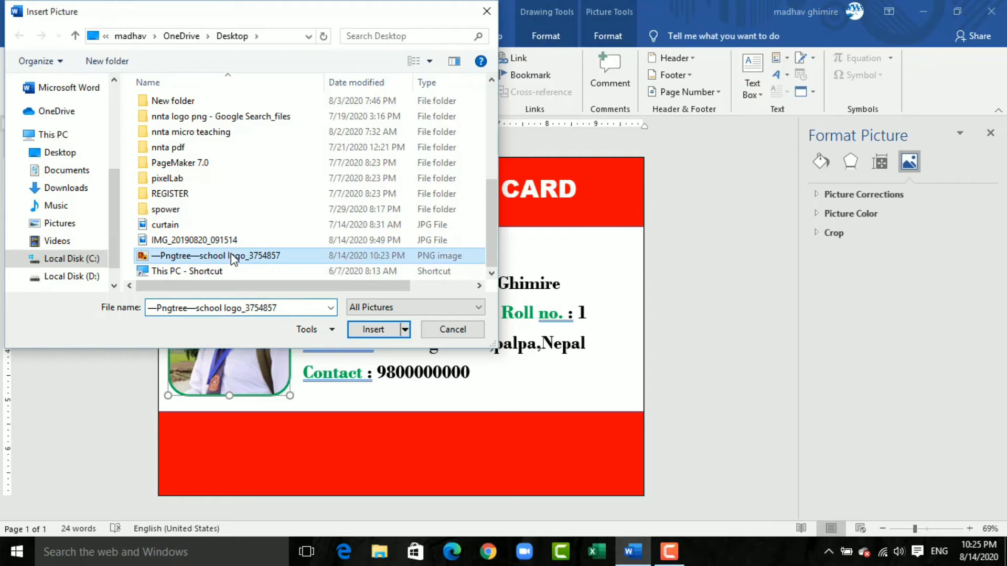
left_click(372, 331)
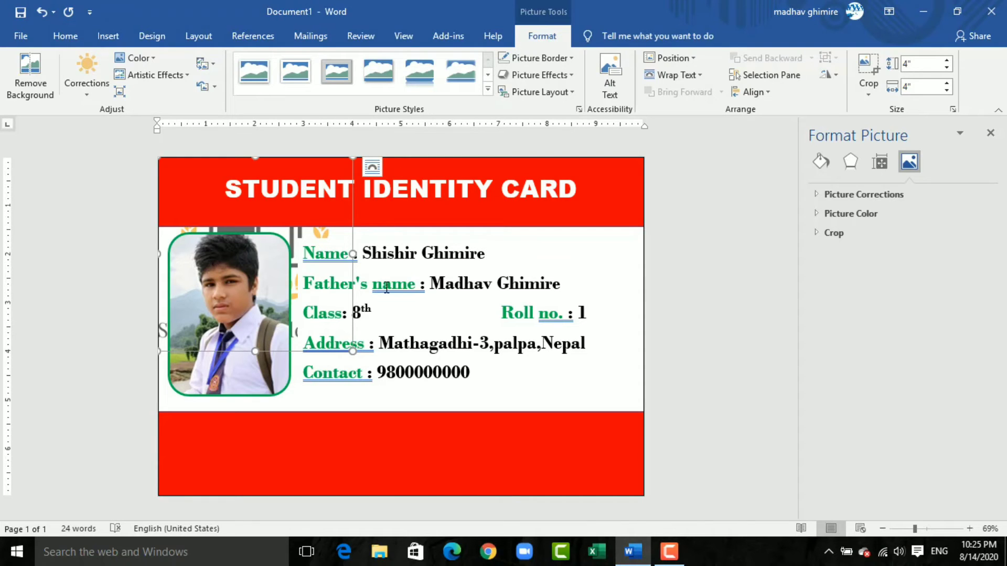
Set the logo to In Front of Text, shrink it to about 1.5", and place it in the bottom-left red band.
left_click(697, 78)
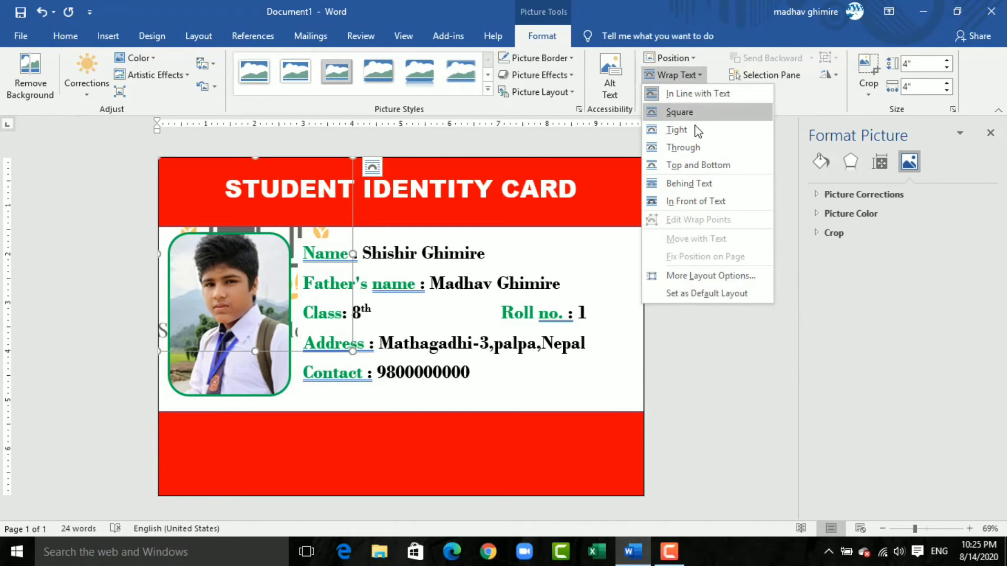
left_click(701, 202)
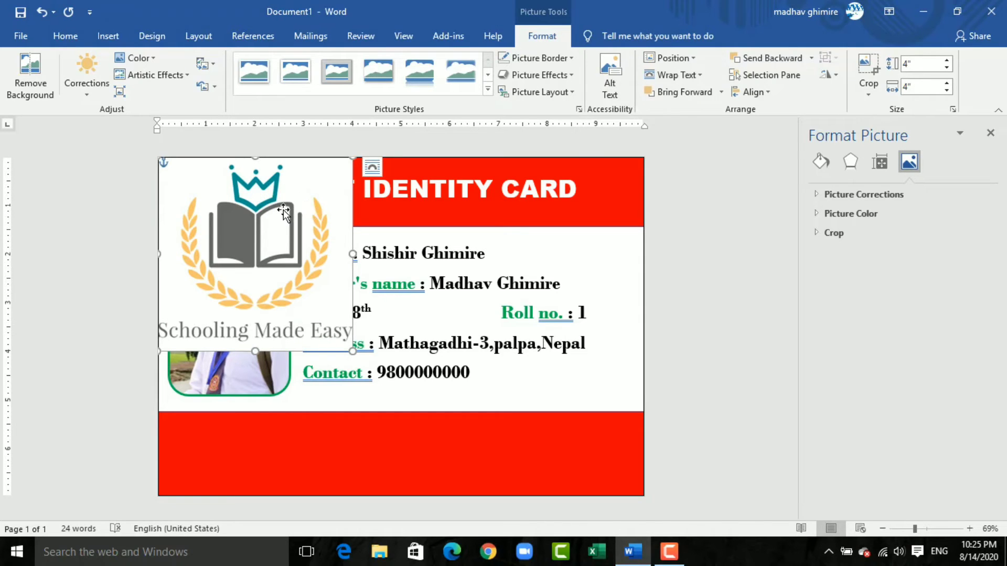
mouse_move(283, 210)
left_mouse_down()
mouse_move(296, 335)
mouse_move(331, 348)
left_mouse_up()
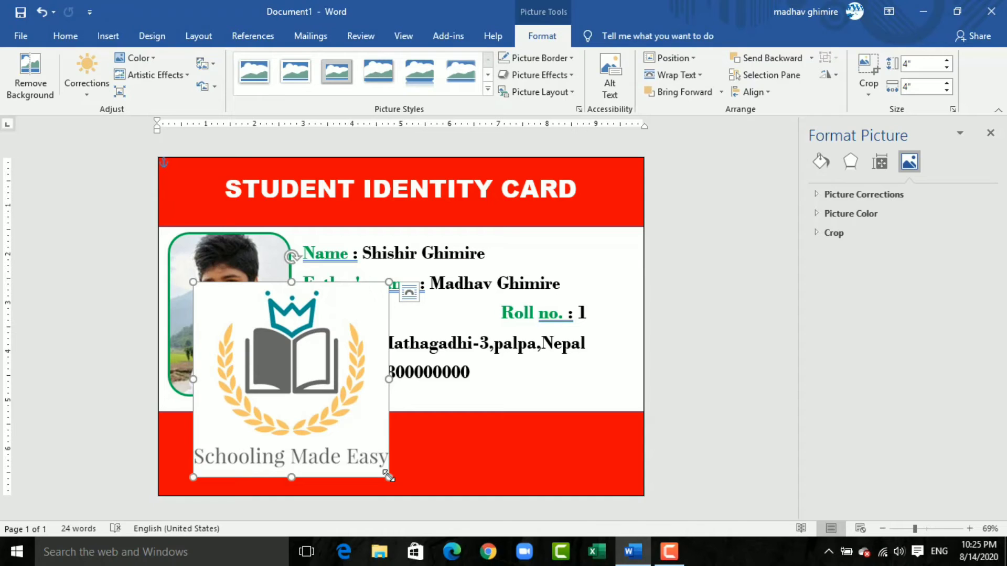
left_click_drag(389, 477, 246, 356)
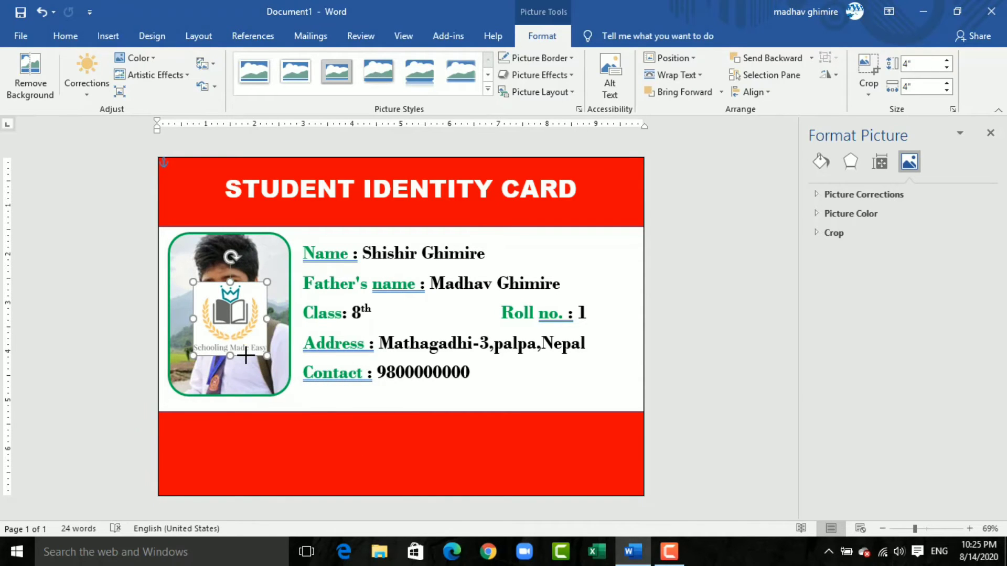
mouse_move(226, 320)
left_mouse_down()
mouse_move(199, 460)
mouse_move(197, 452)
left_mouse_up()
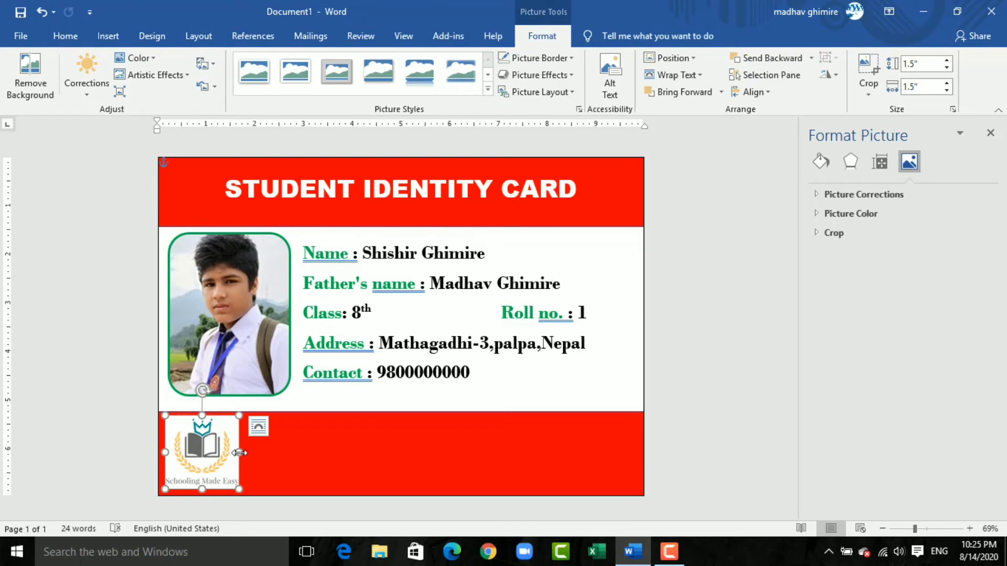
left_click_drag(239, 453, 240, 455)
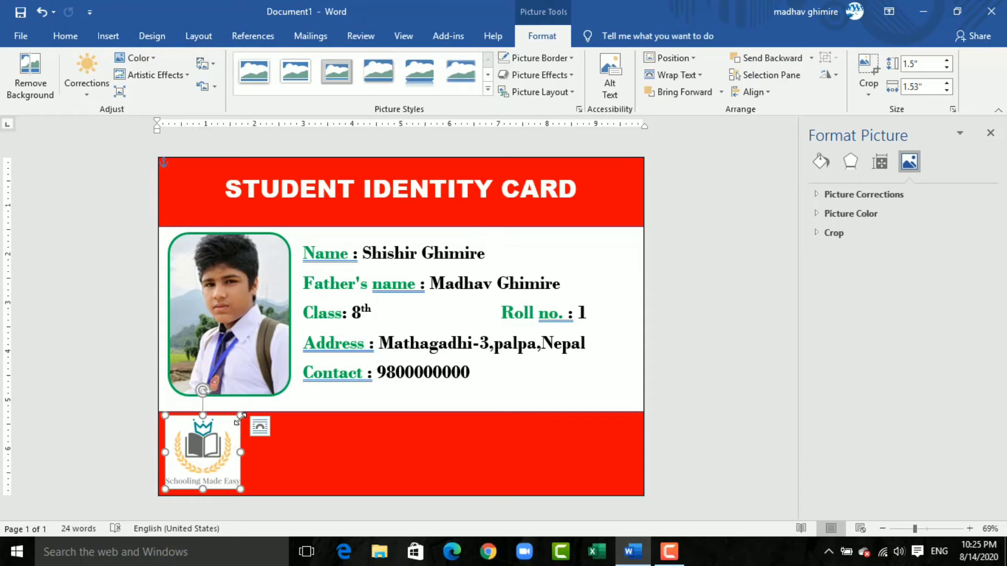
left_click(276, 453)
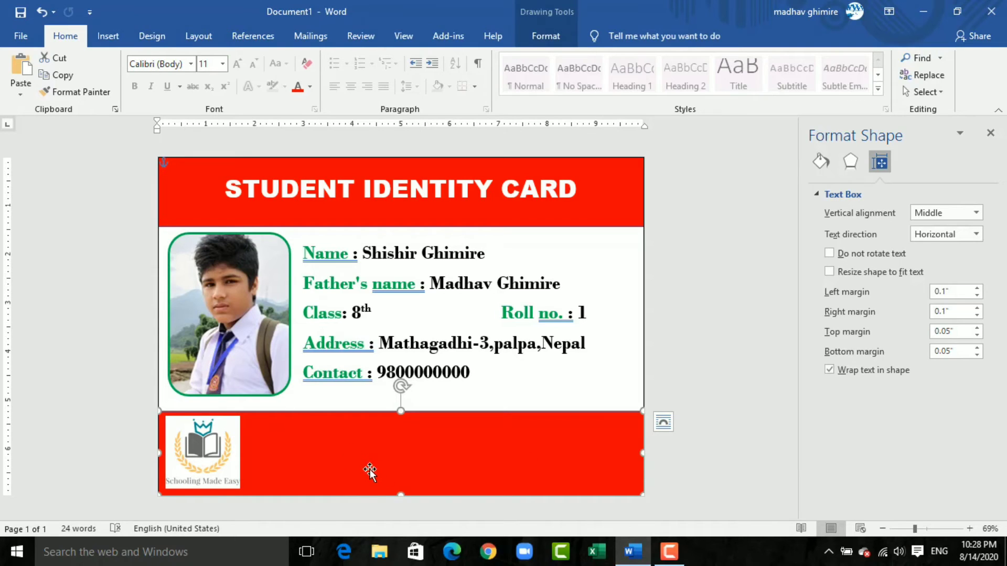
Draw a wide text box in the red footer beside the logo for the school's details.
left_click(107, 37)
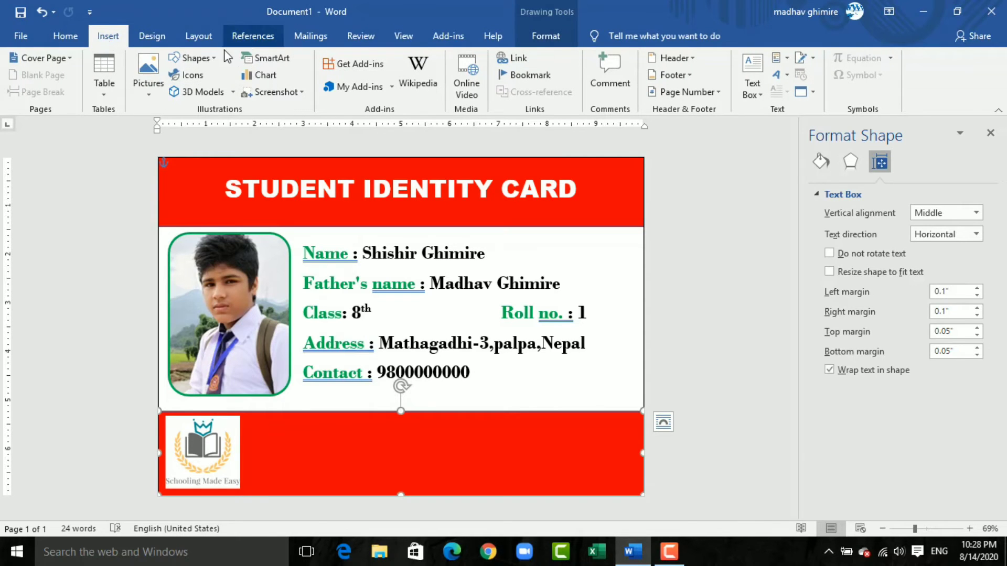
left_click(205, 58)
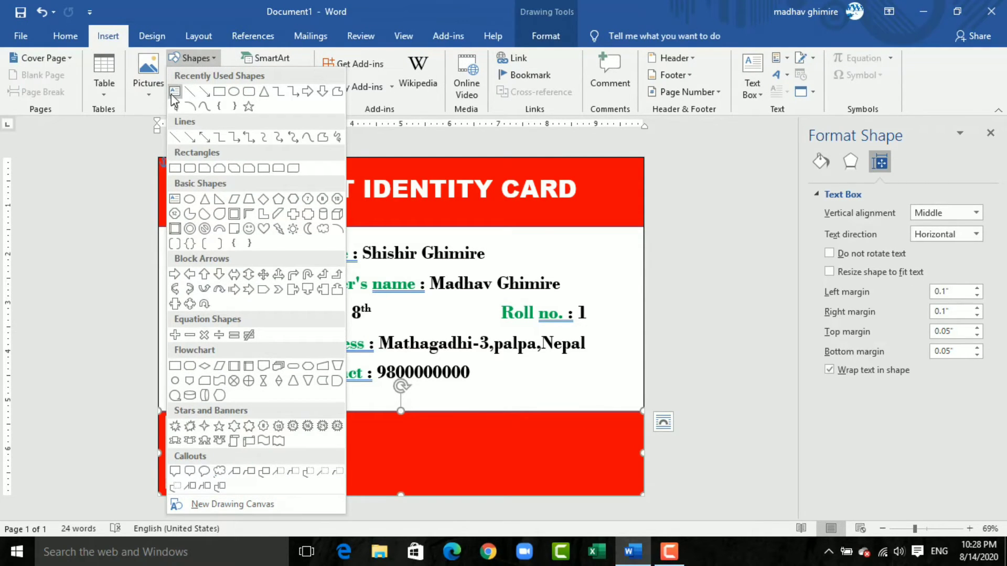
left_click(173, 93)
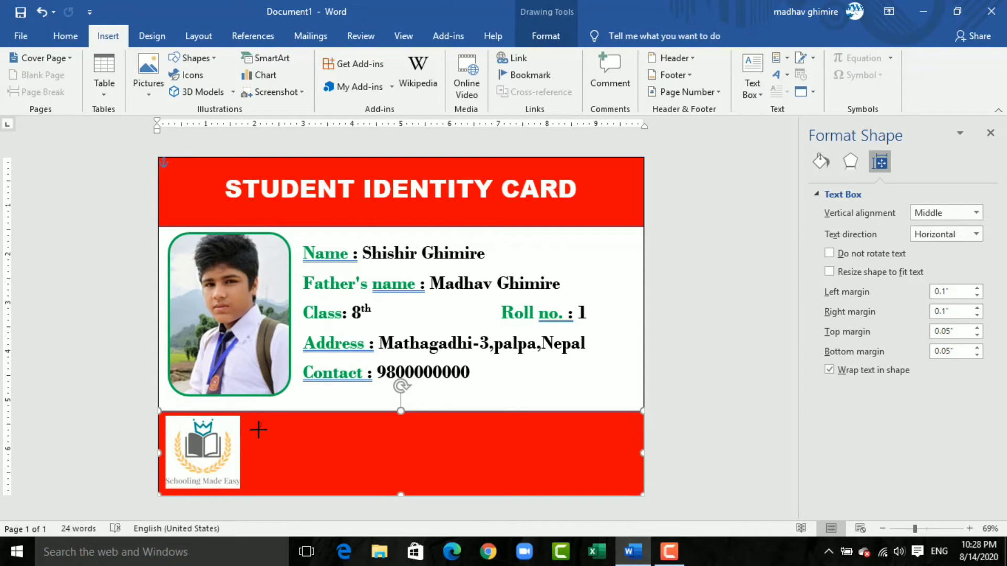
mouse_move(259, 422)
left_mouse_down()
mouse_move(386, 450)
mouse_move(518, 456)
left_mouse_up()
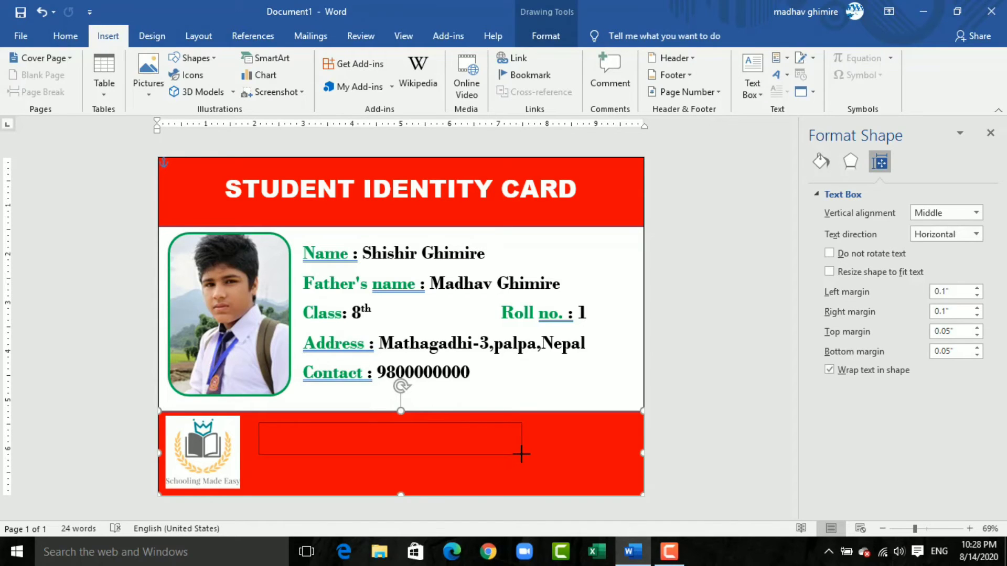
mouse_move(518, 456)
left_mouse_down()
mouse_move(524, 466)
mouse_move(427, 491)
mouse_move(469, 493)
left_mouse_up()
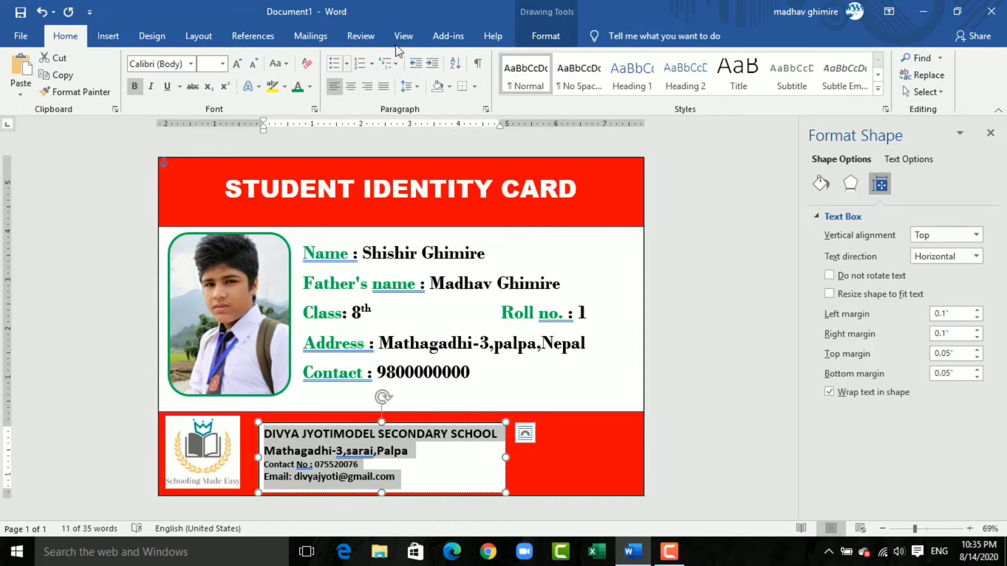
left_click(547, 37)
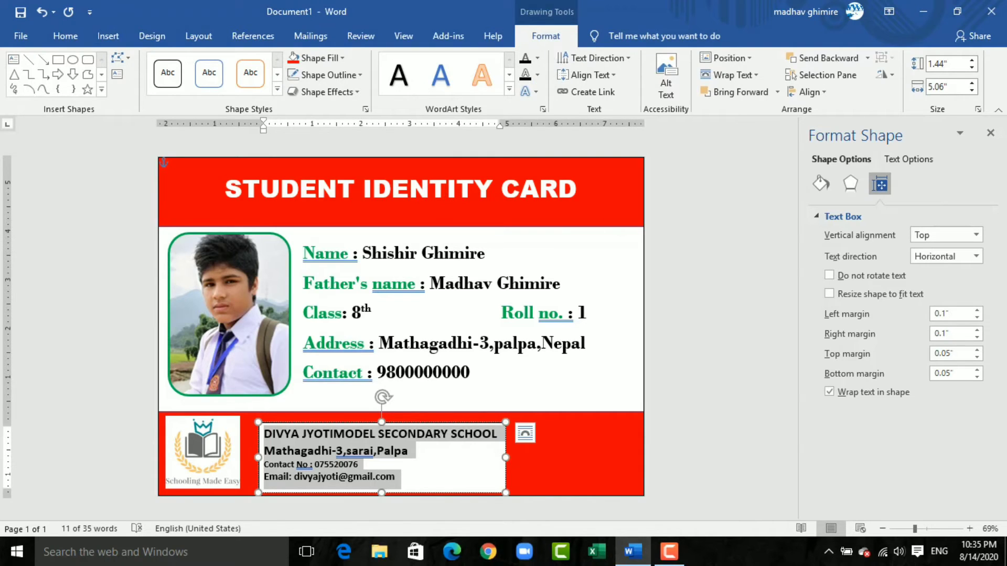
Make the footer text box's text white, with No Fill and No Outline.
left_click(538, 59)
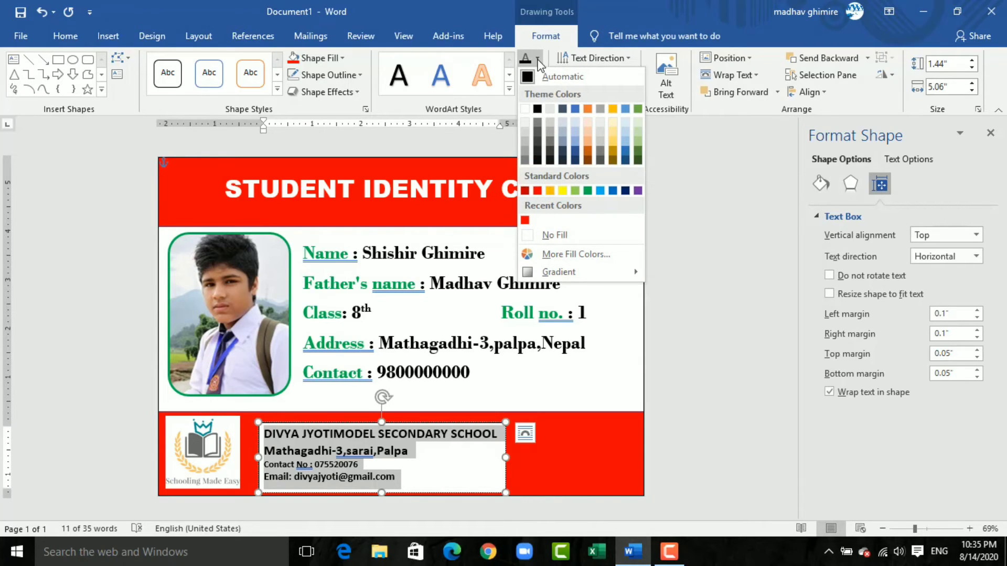
left_click(525, 109)
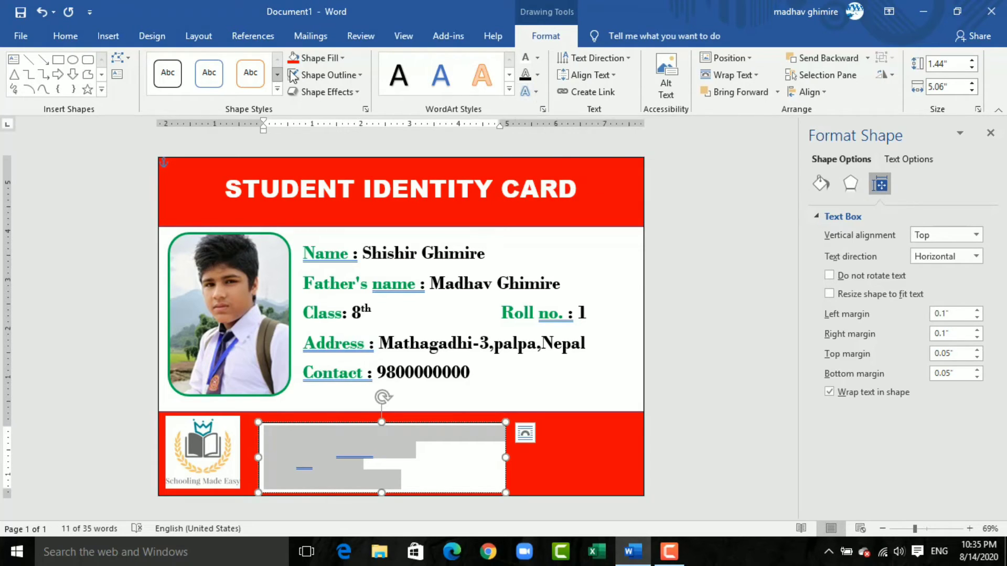
left_click(342, 59)
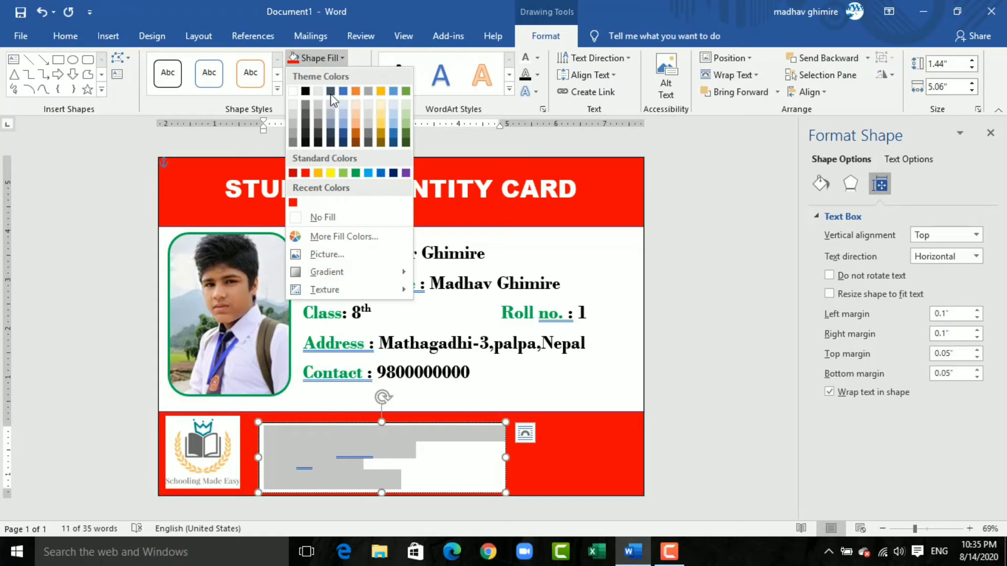
left_click(310, 218)
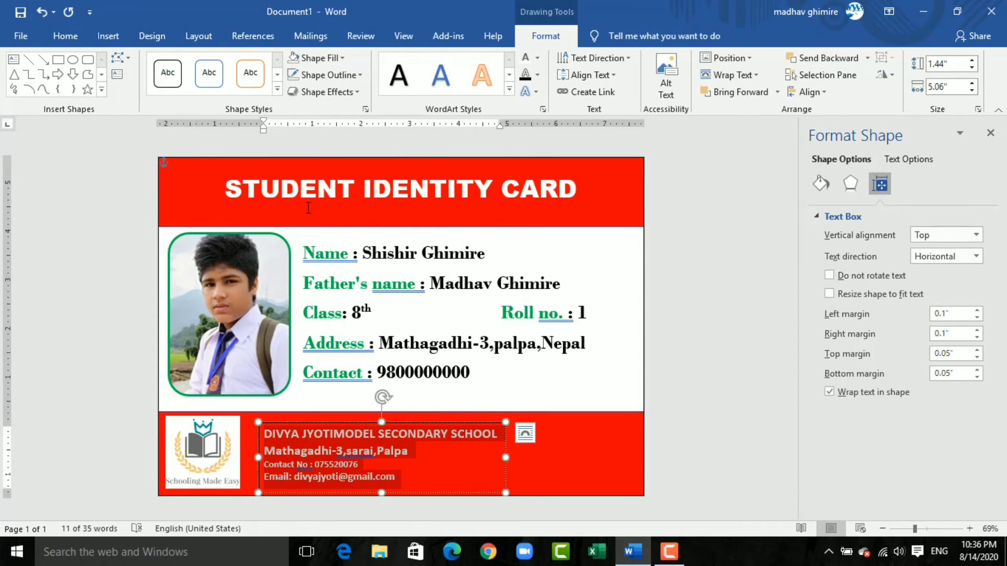
left_click(361, 74)
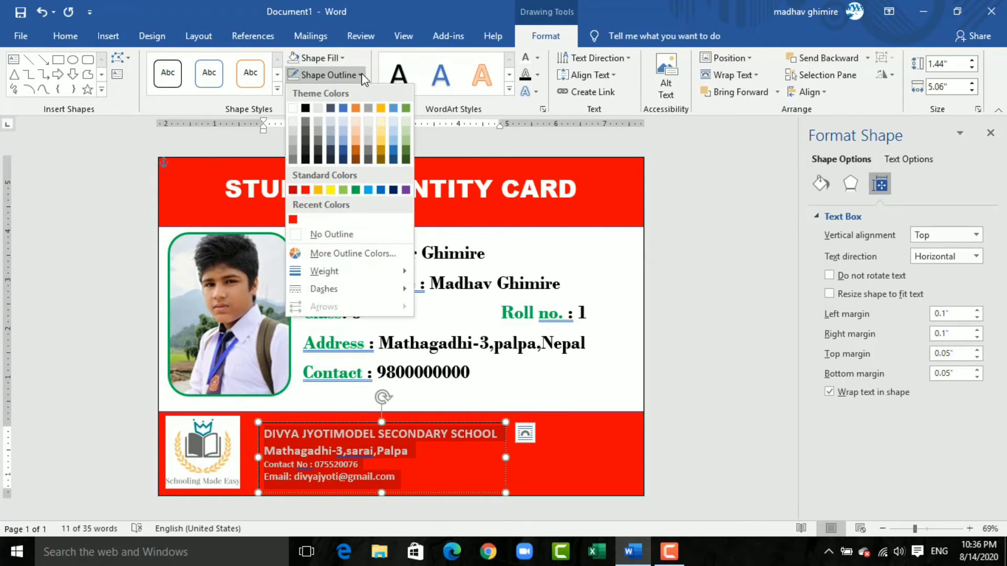
left_click(303, 234)
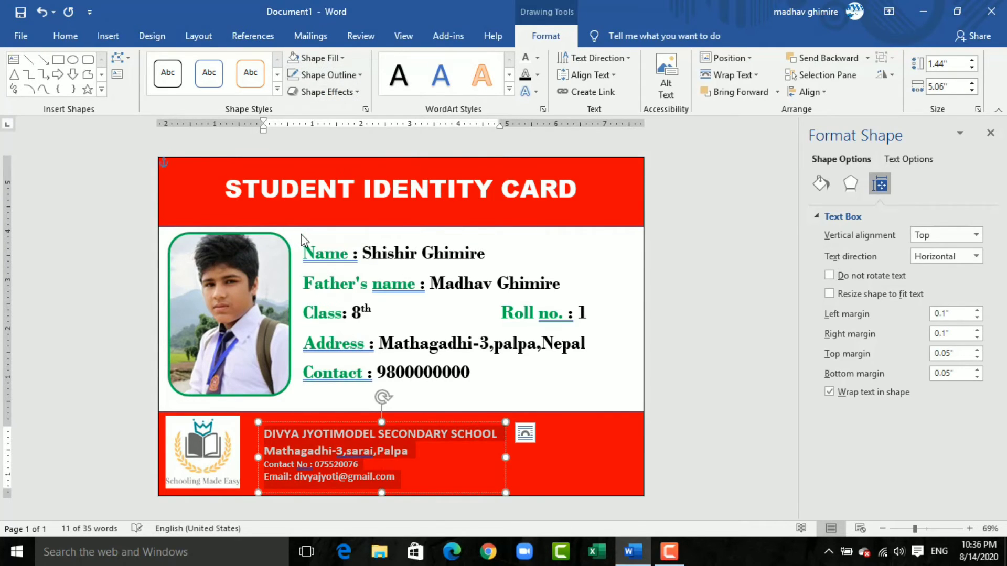
left_click(536, 462)
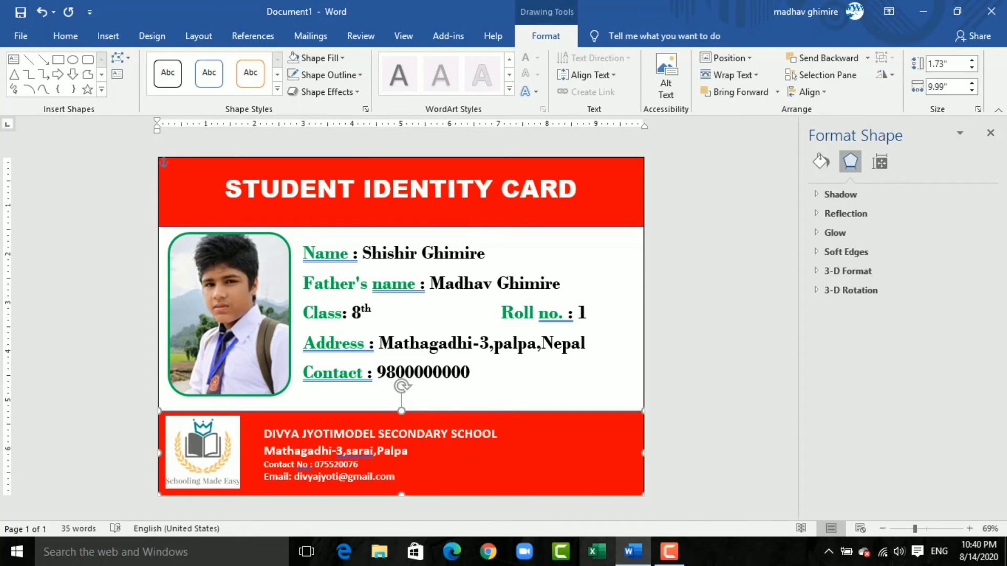
Draw a thin blue rectangle along the card's bottom-right edge and begin editing its points.
left_click(112, 39)
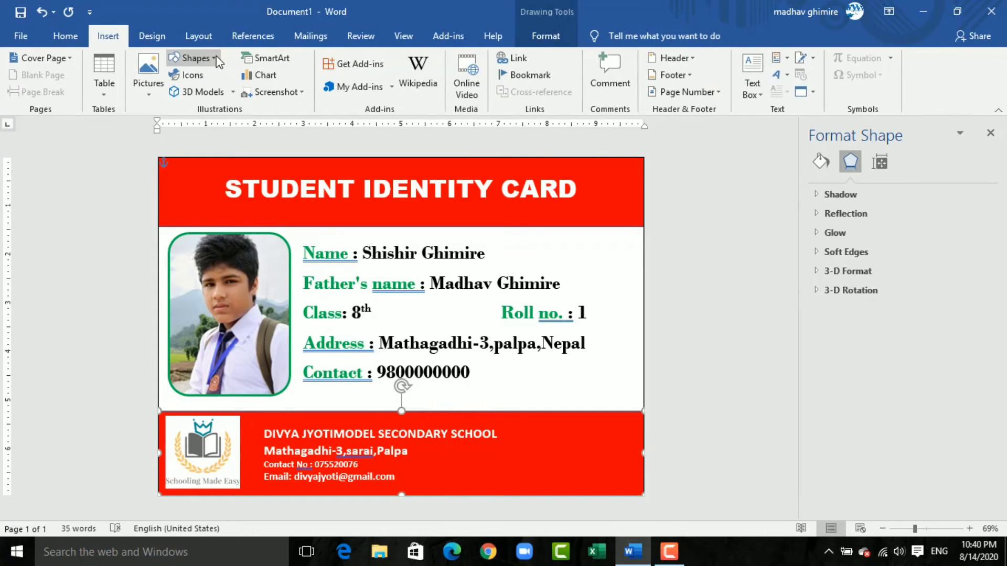
left_click(195, 57)
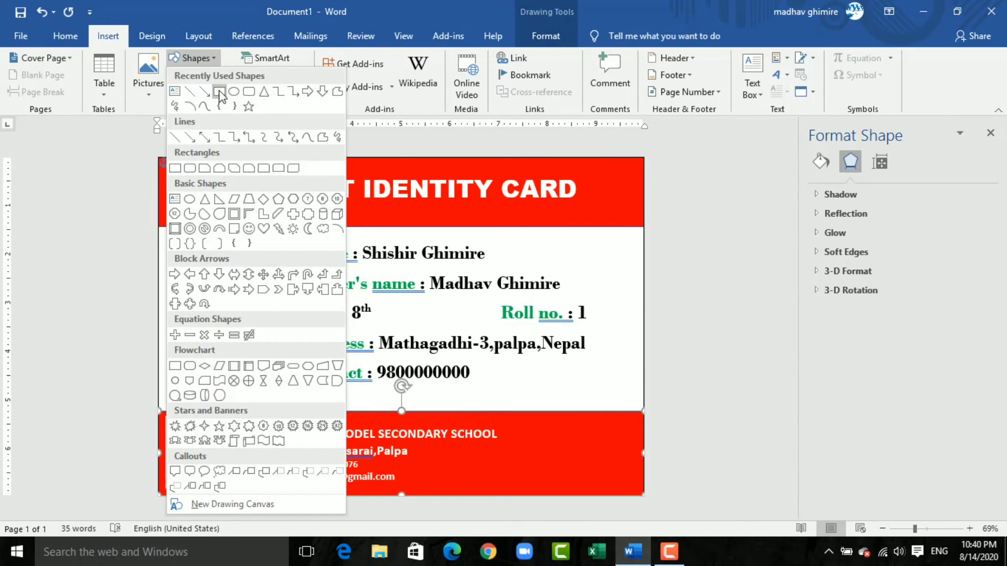
left_click(219, 92)
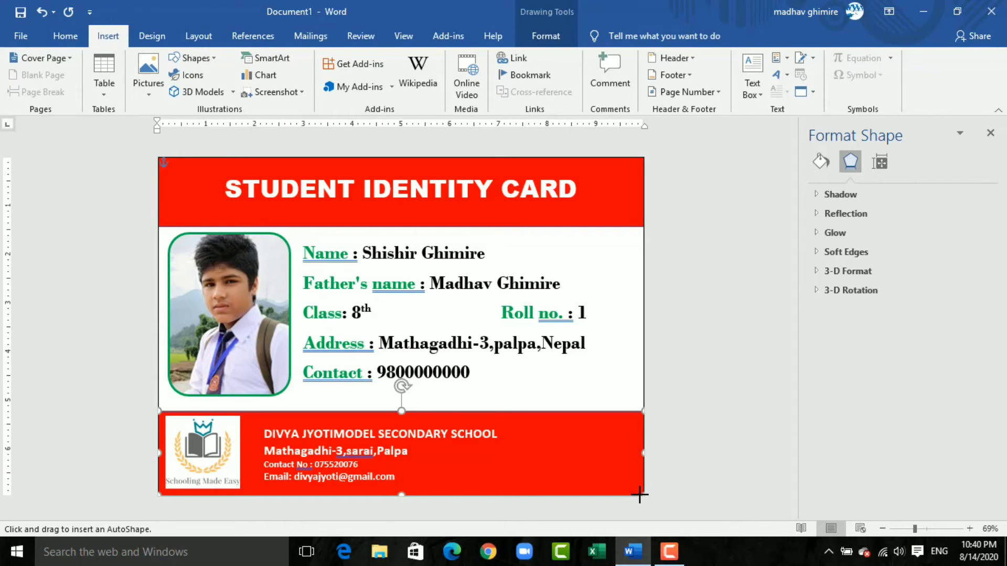
mouse_move(639, 495)
left_mouse_down()
mouse_move(419, 495)
mouse_move(419, 450)
left_mouse_up()
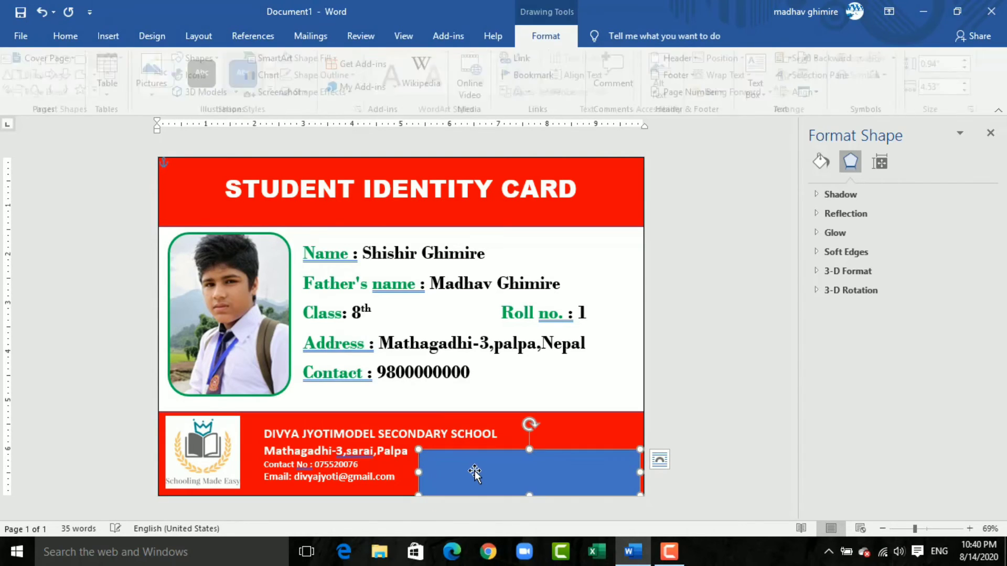
right_click(447, 451)
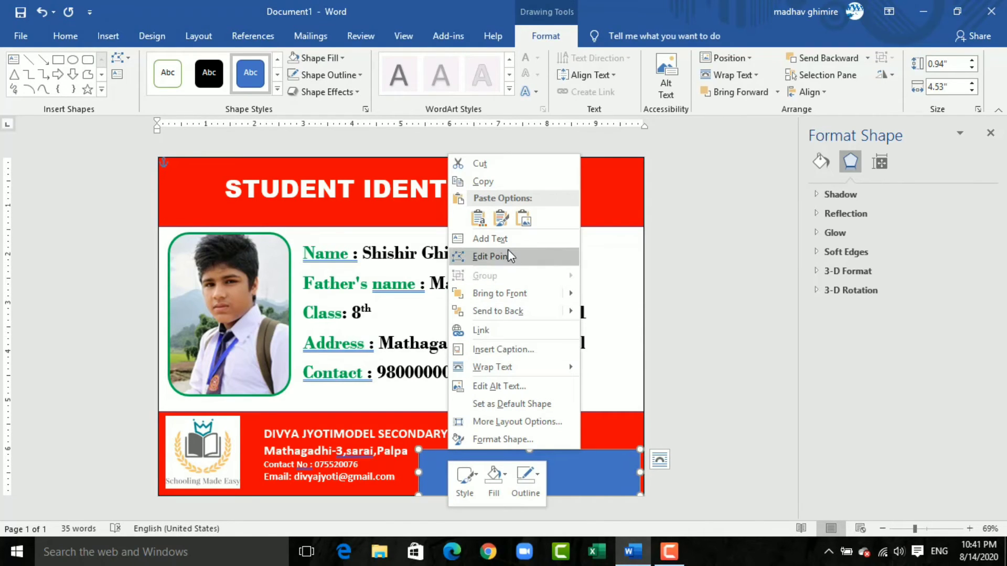
left_click(493, 257)
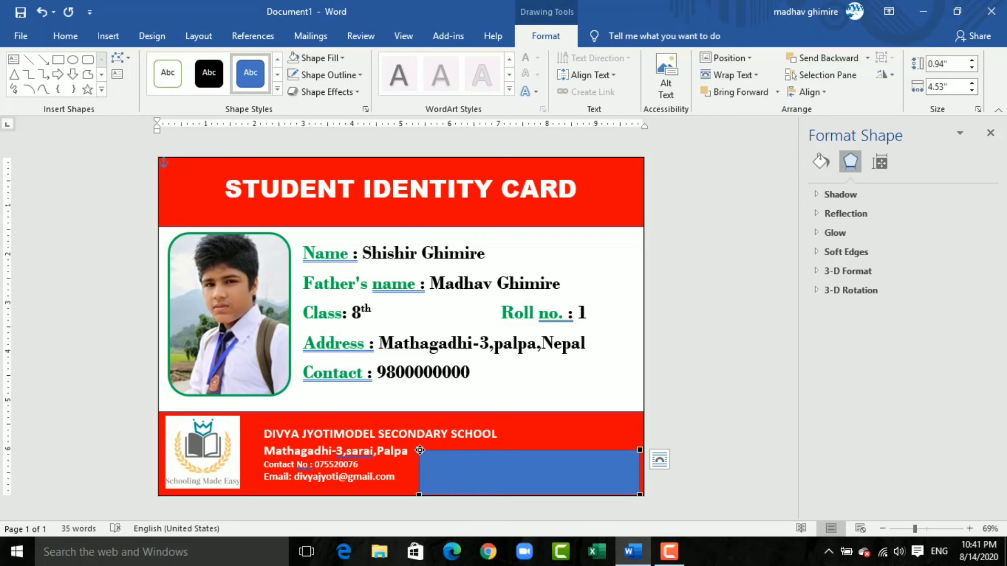
Curve the blue rectangle's top-left edge into a wave and nudge it into place.
left_click_drag(420, 450, 418, 466)
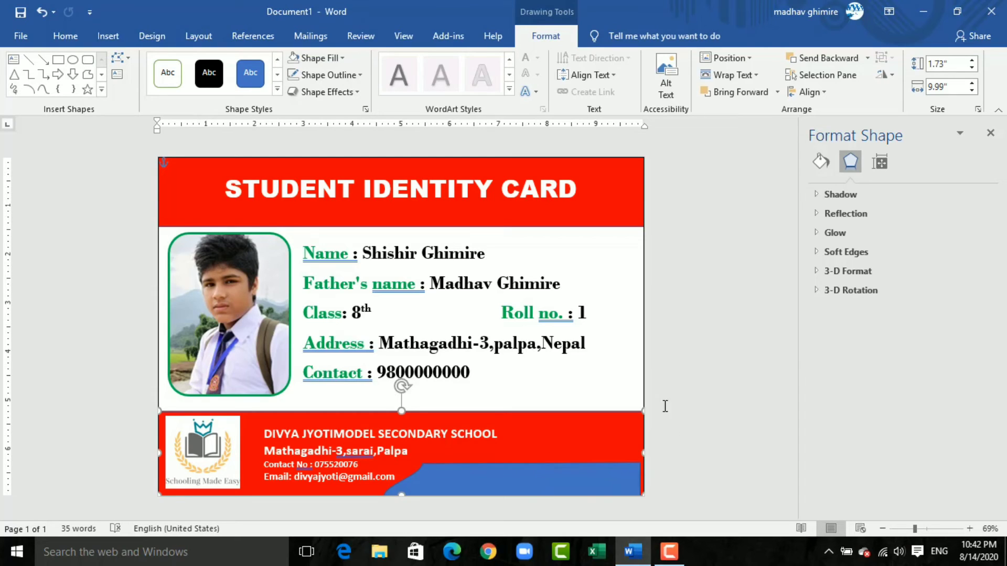
left_click(624, 474)
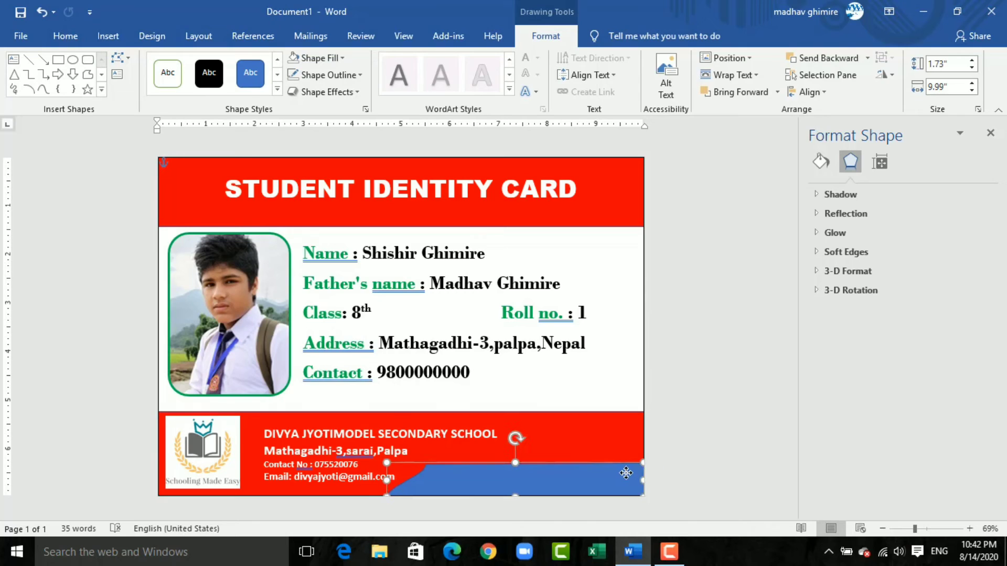
left_click_drag(626, 473, 624, 472)
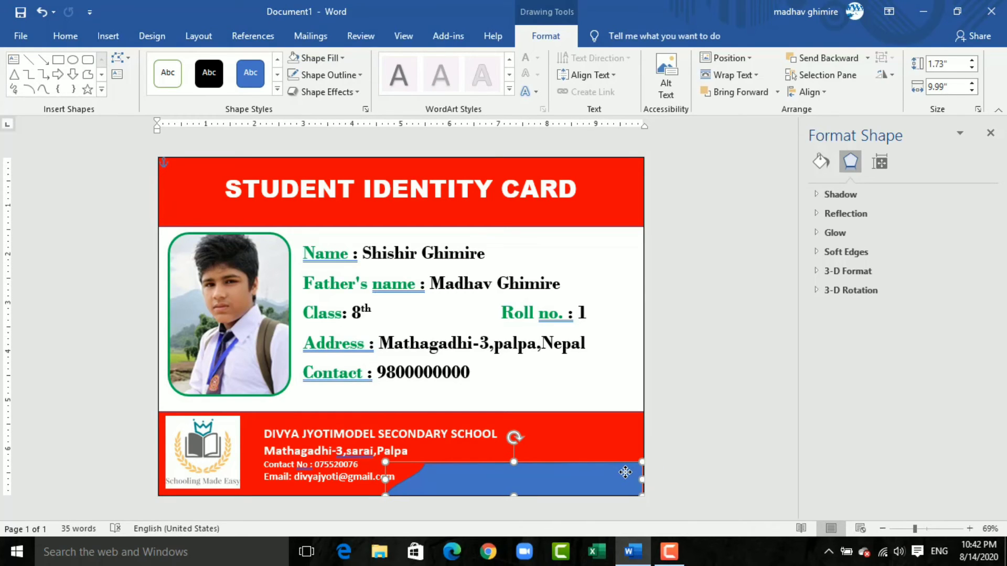
left_click(624, 472)
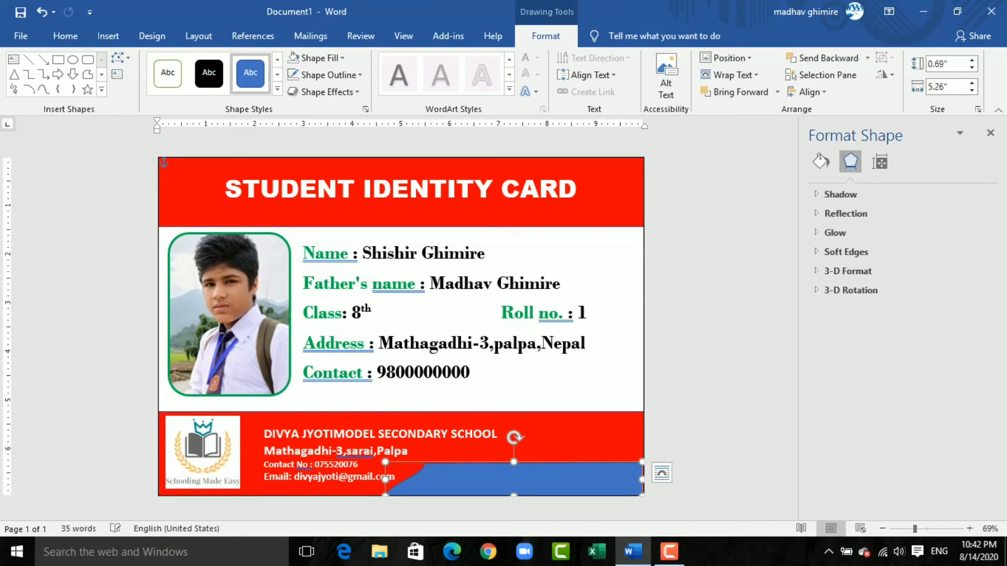
Fill the wave shape white and remove its outline.
right_click(468, 479)
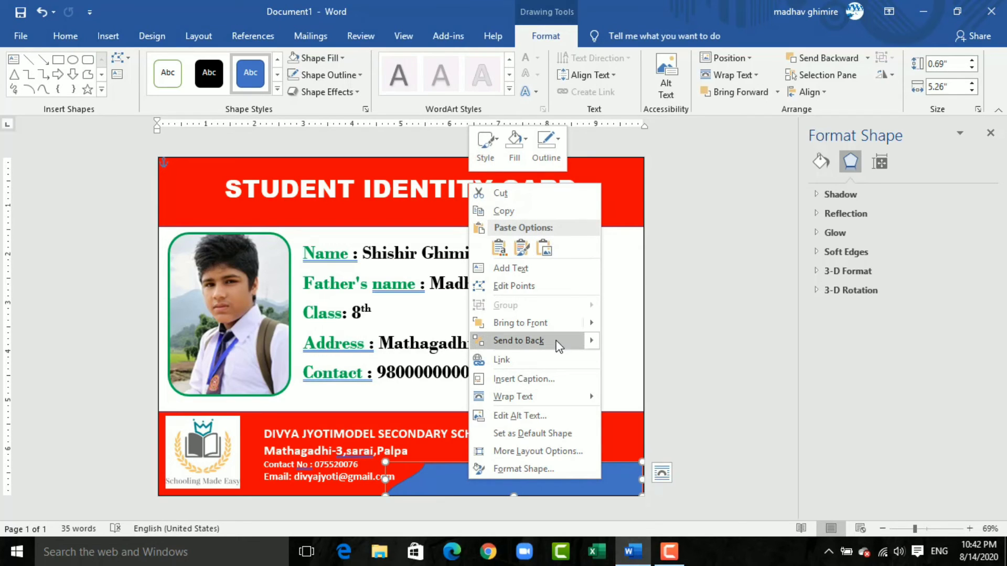
left_click(524, 138)
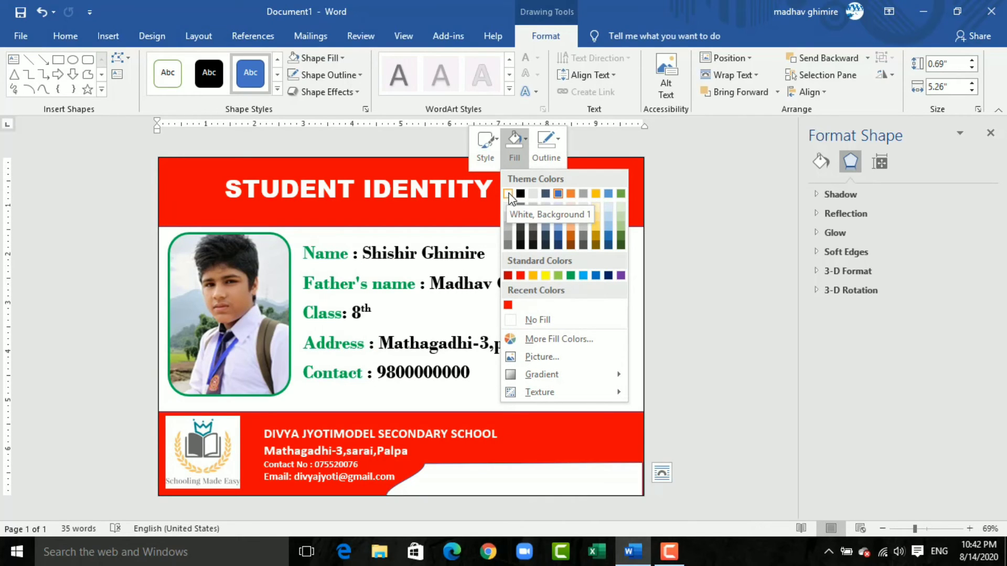
left_click(508, 194)
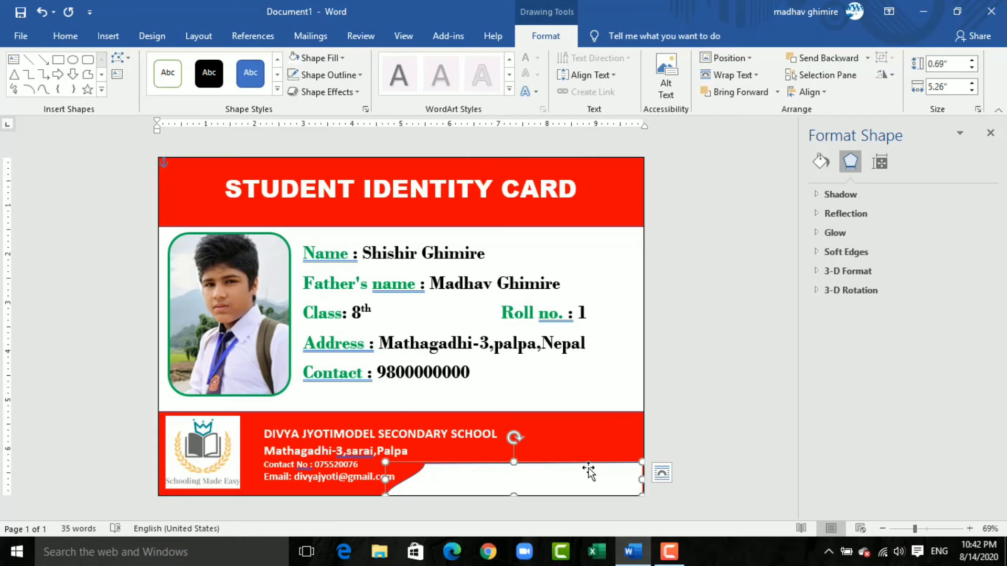
left_click(614, 427)
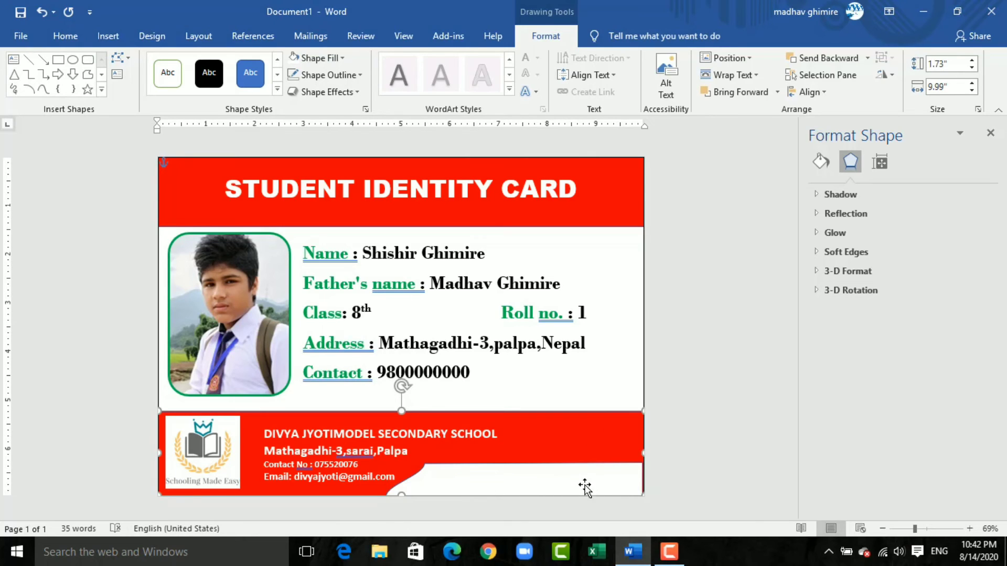
left_click(522, 467)
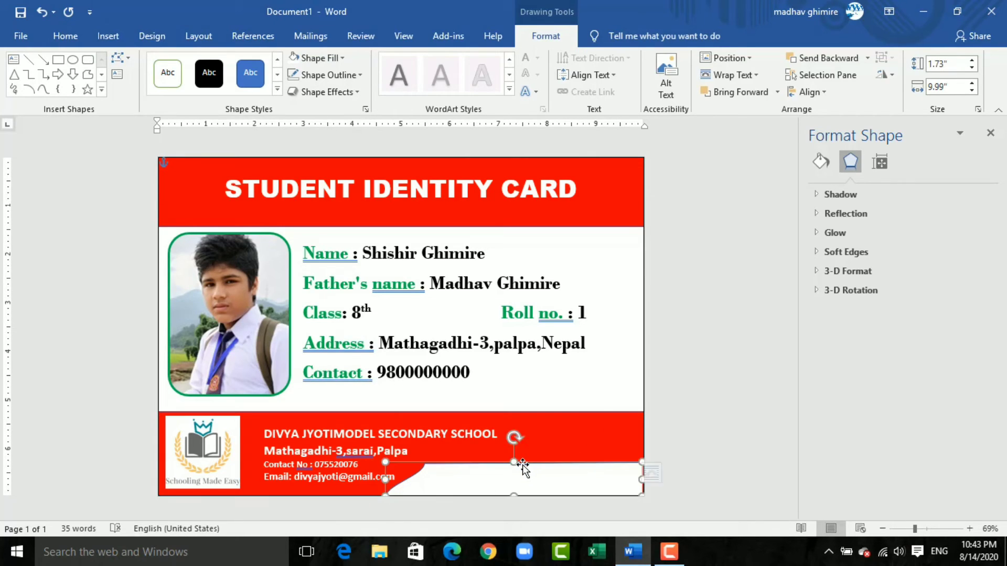
right_click(523, 468)
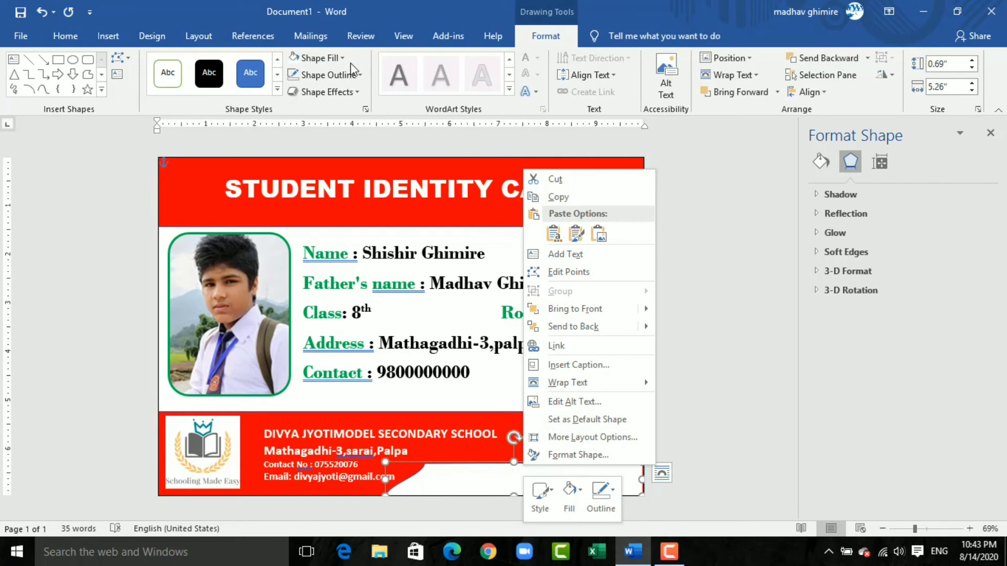
left_click(361, 73)
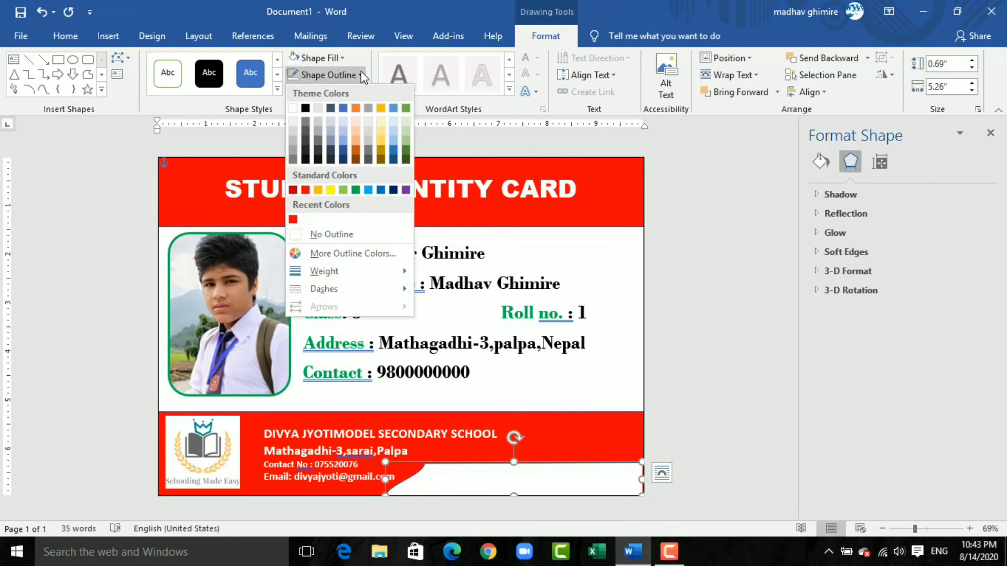
left_click(332, 234)
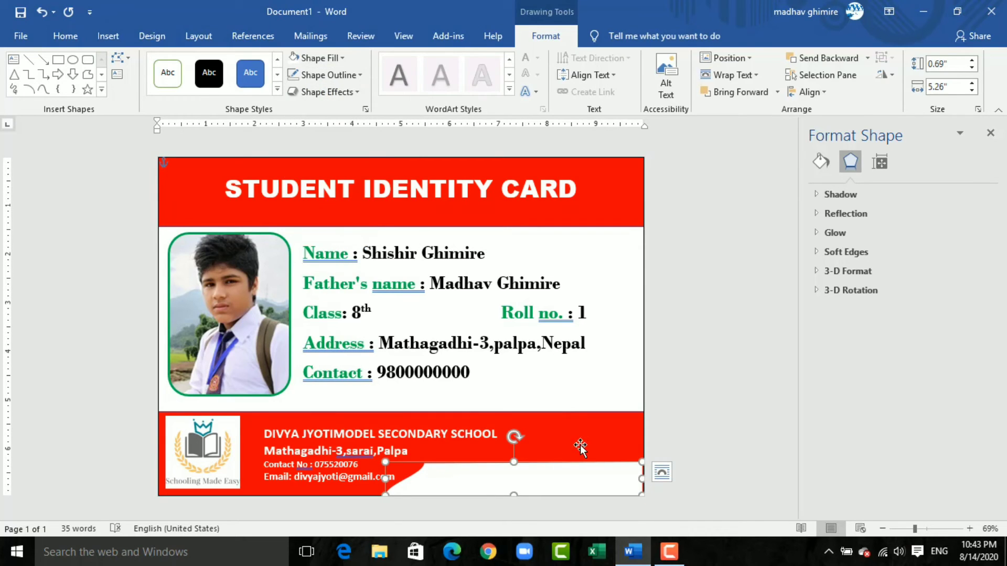
left_click(628, 439)
type("Principle")
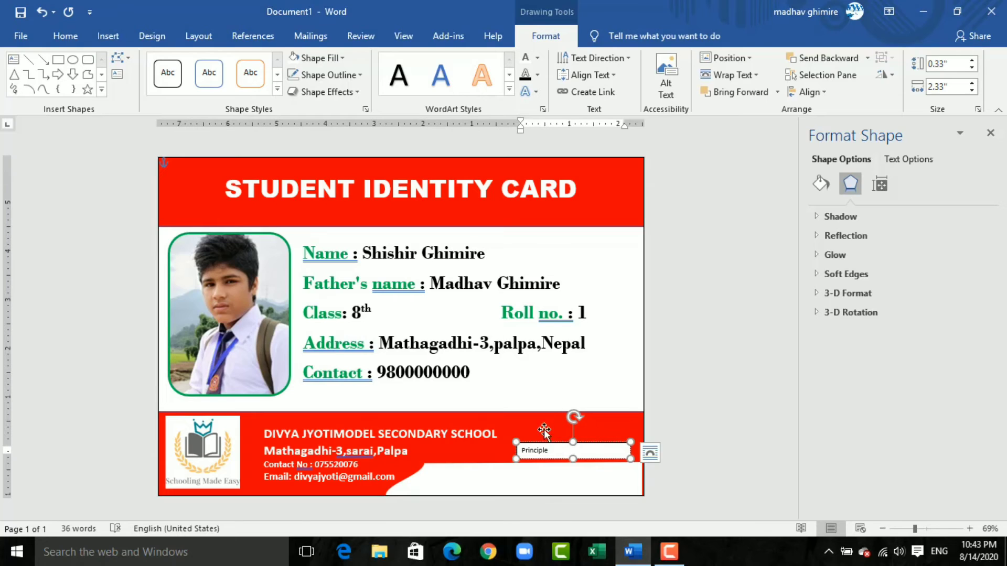
Enlarge the Principle label to size 20 and fit its box around the text.
left_click_drag(551, 452, 519, 452)
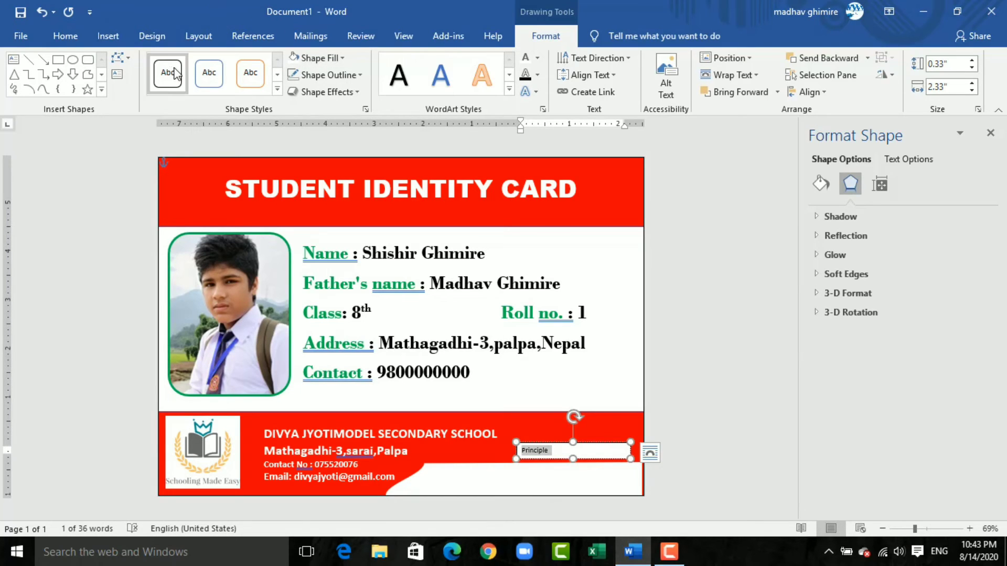
left_click(65, 36)
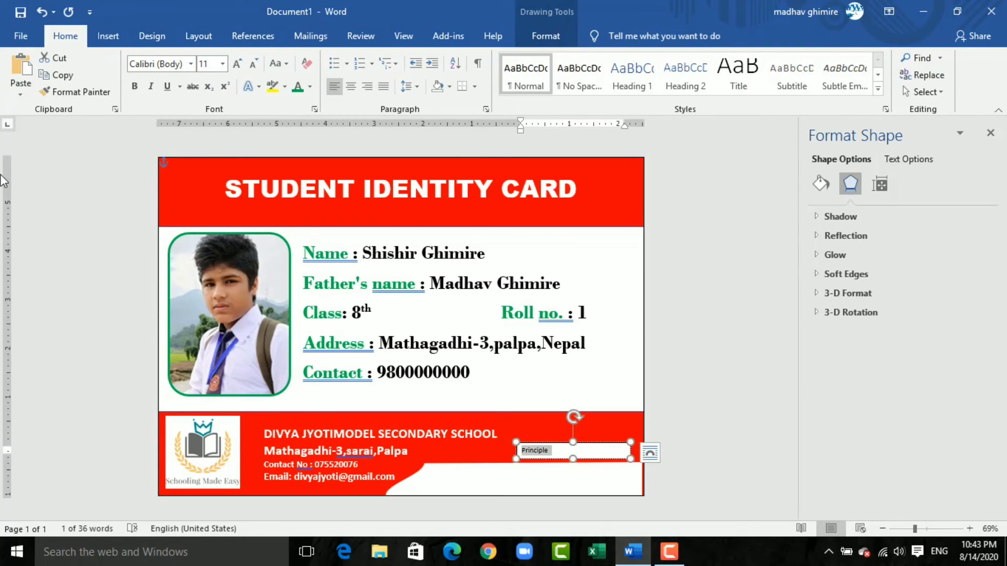
left_click(237, 64)
left_click(236, 64)
left_click(236, 64)
left_click(237, 63)
left_click(236, 63)
left_click(236, 63)
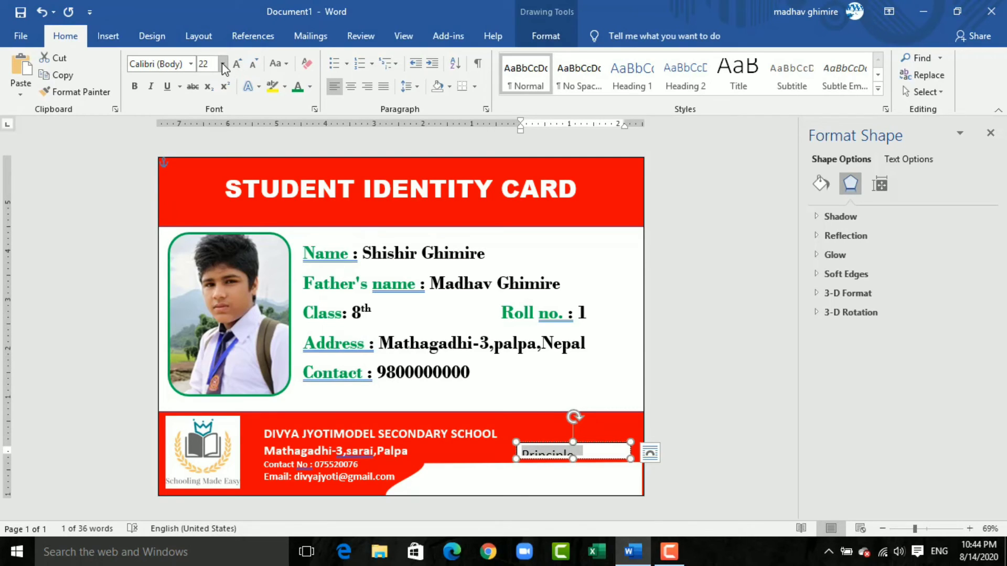
left_click(254, 64)
left_click_drag(517, 443, 558, 433)
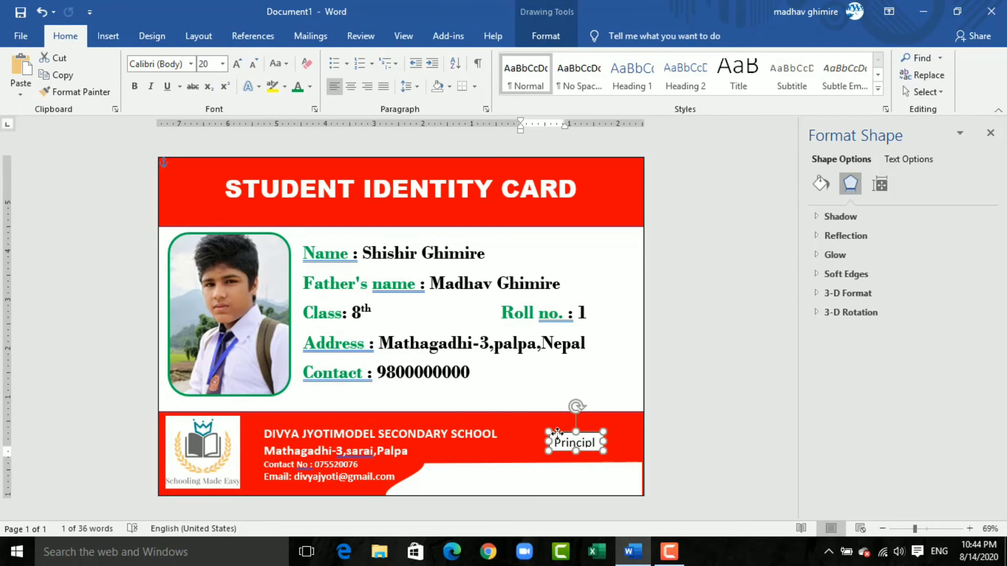
left_click_drag(557, 432, 558, 430)
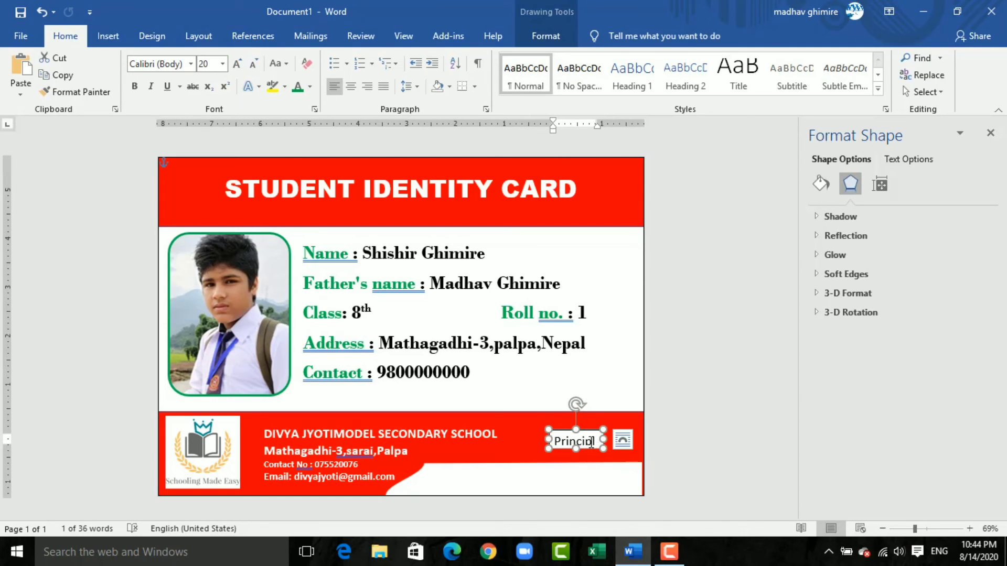
Make the Principle label text white, with No Fill and No Outline on its box.
left_click_drag(580, 441, 551, 441)
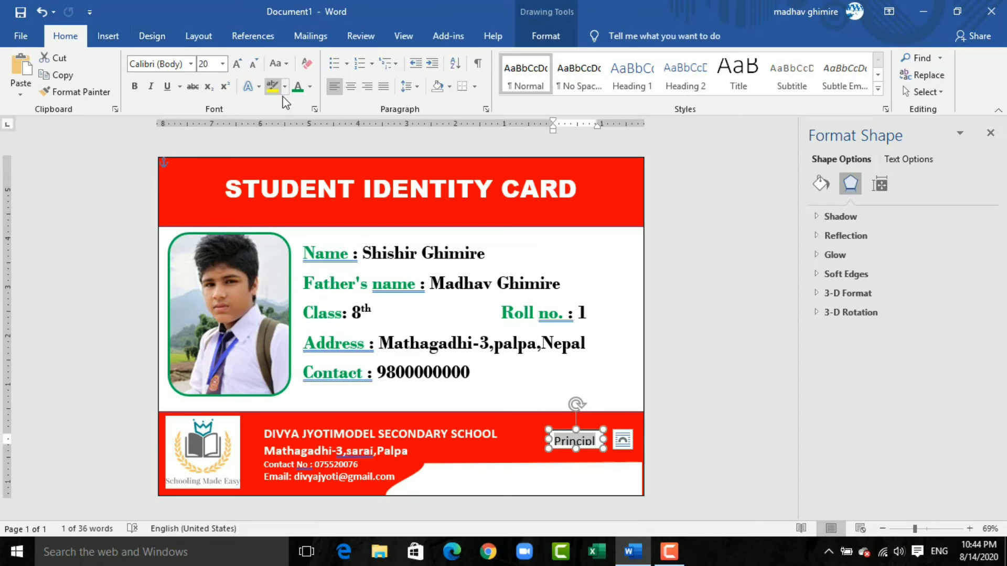
left_click(310, 86)
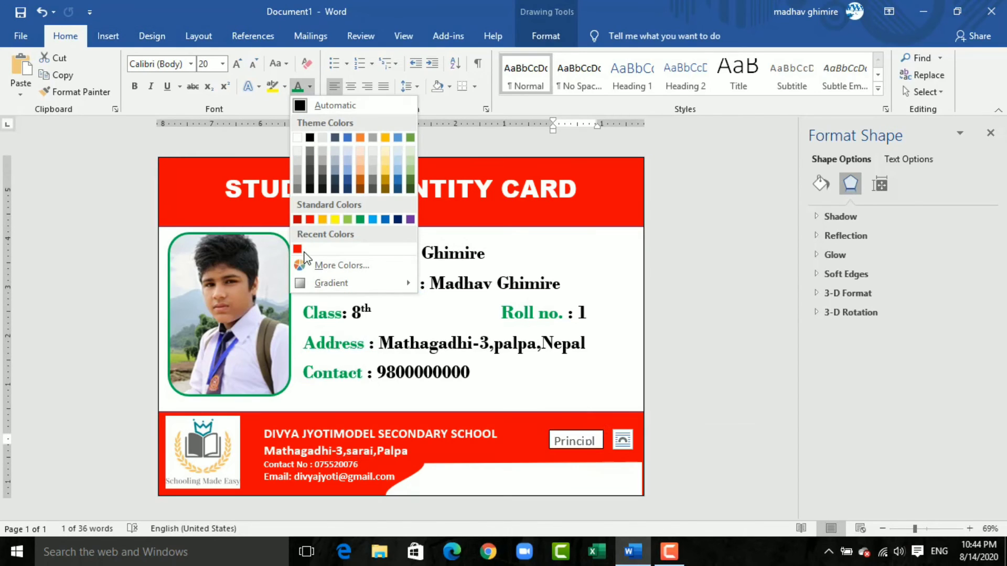
left_click(296, 138)
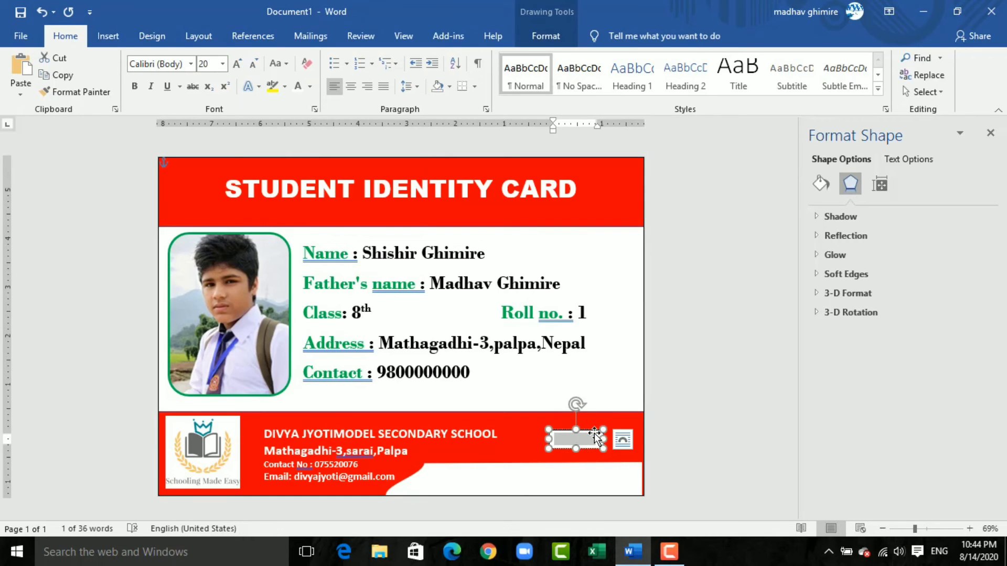
left_click(543, 36)
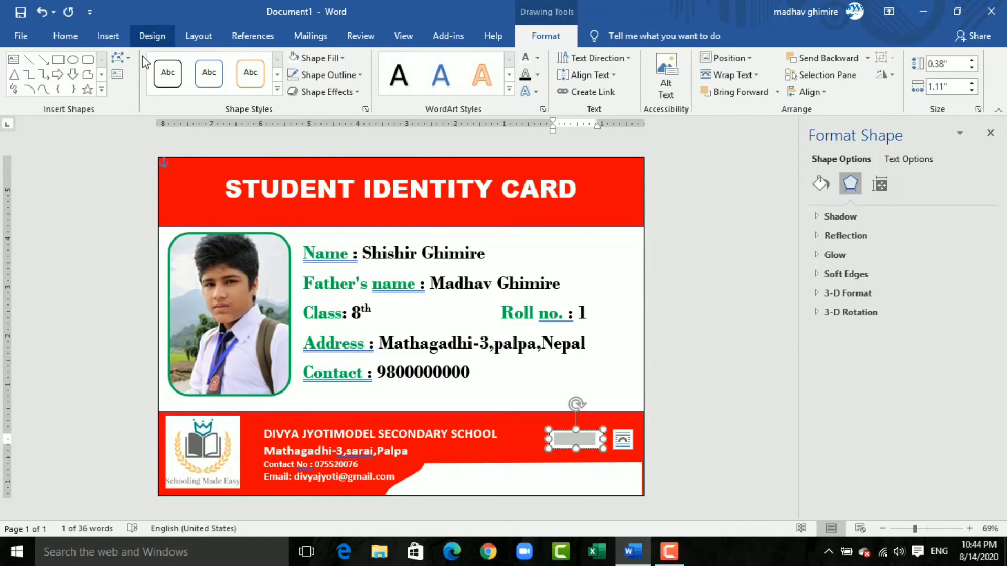
left_click(341, 58)
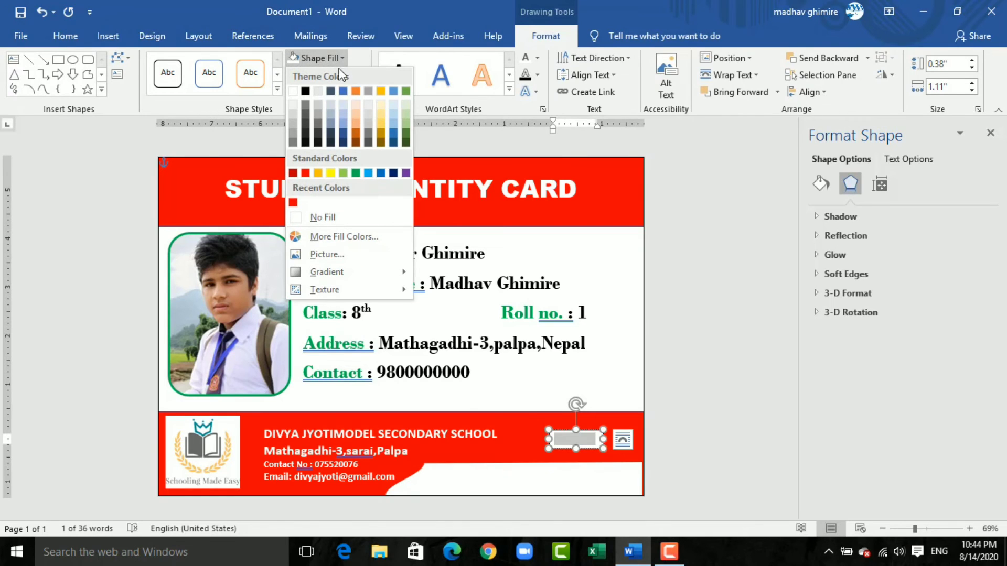
left_click(301, 226)
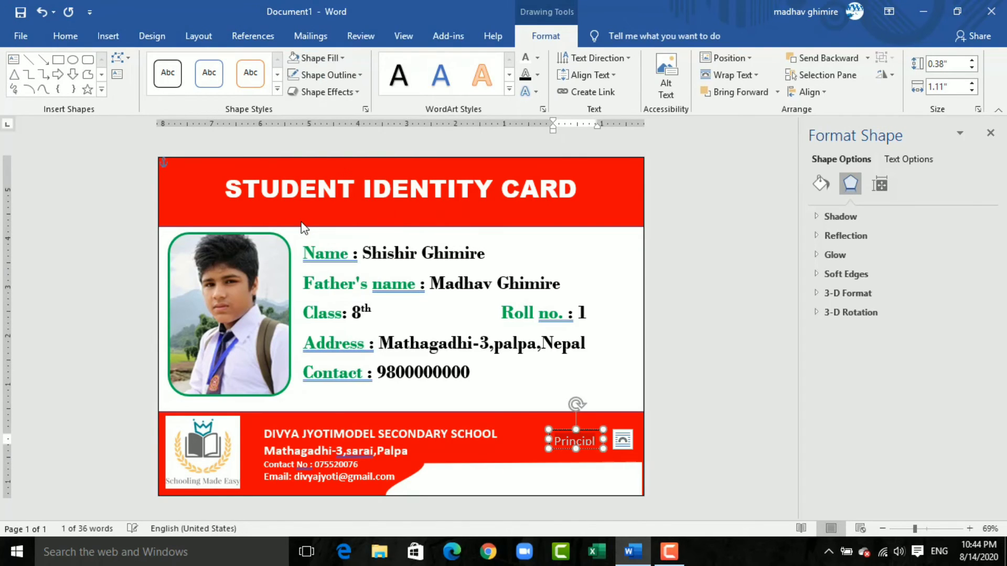
left_click(360, 75)
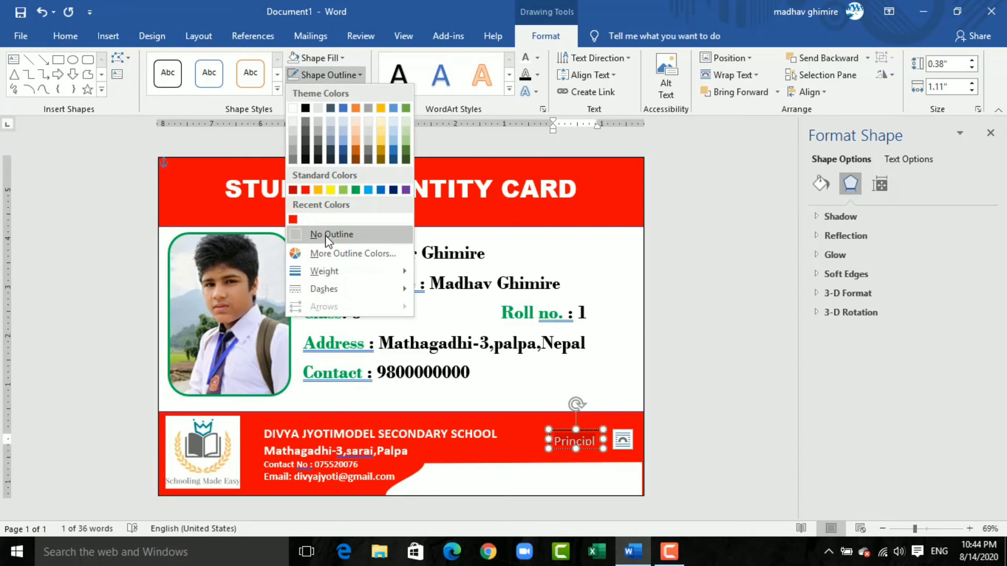
left_click(300, 234)
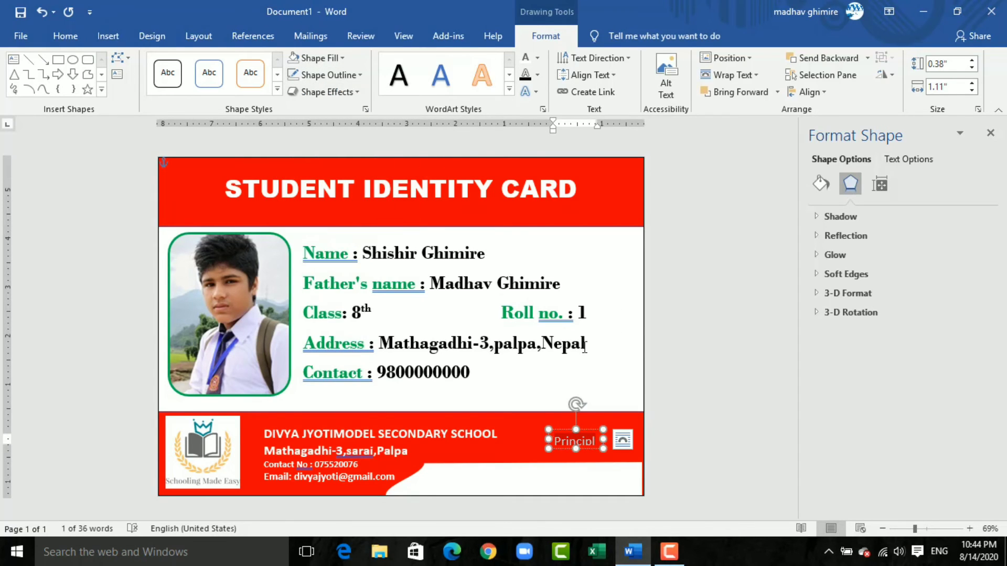
left_click(632, 431)
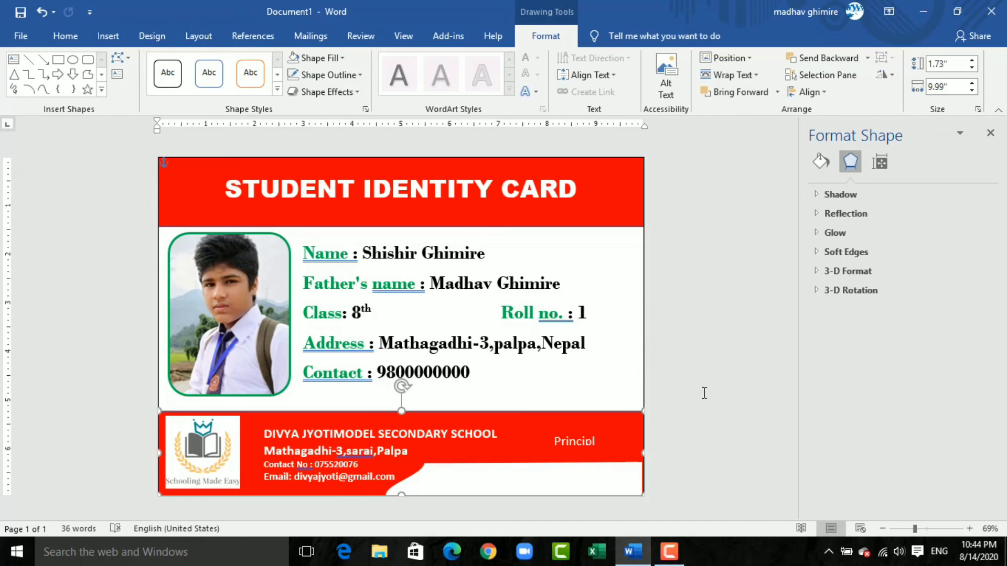
left_click(672, 393)
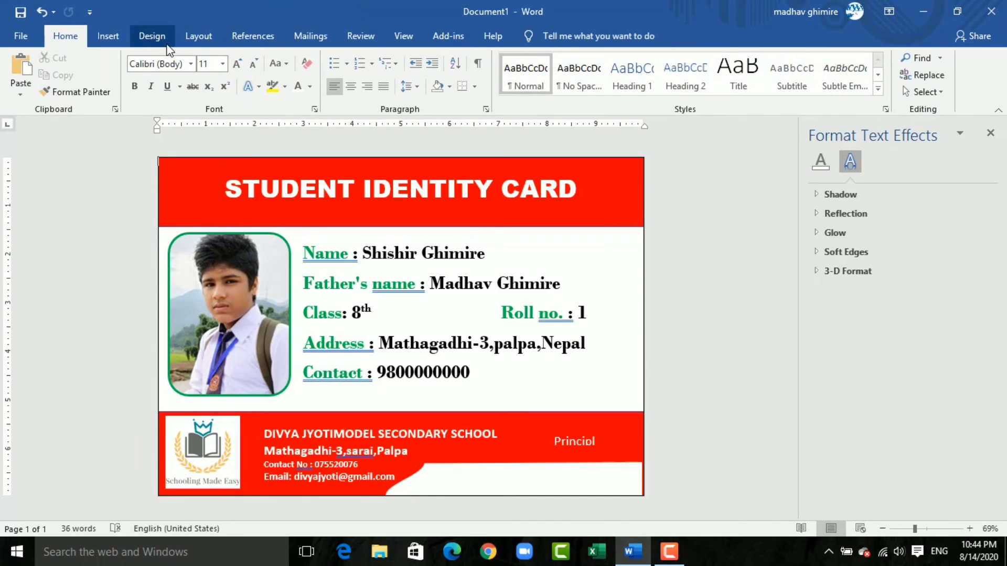
Add a text box under the Contact line reading 'web' and 'divyajyoti.ideabreed.com'.
left_click(112, 38)
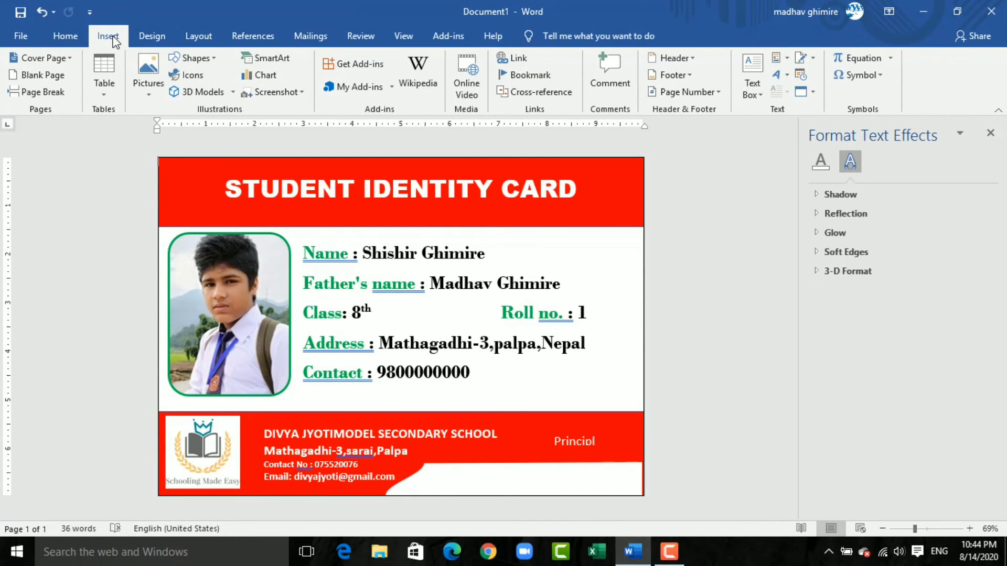
left_click(218, 59)
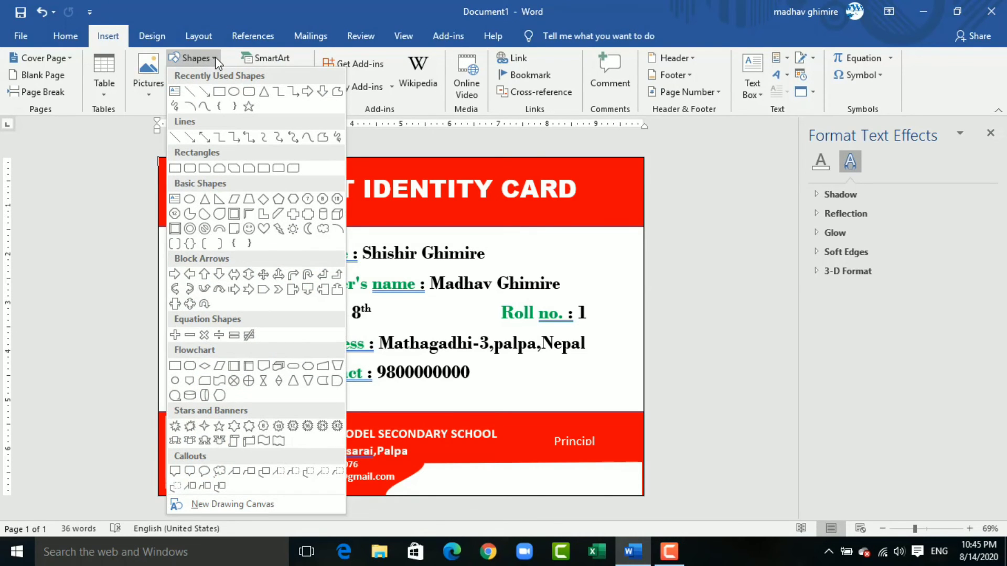
left_click(175, 91)
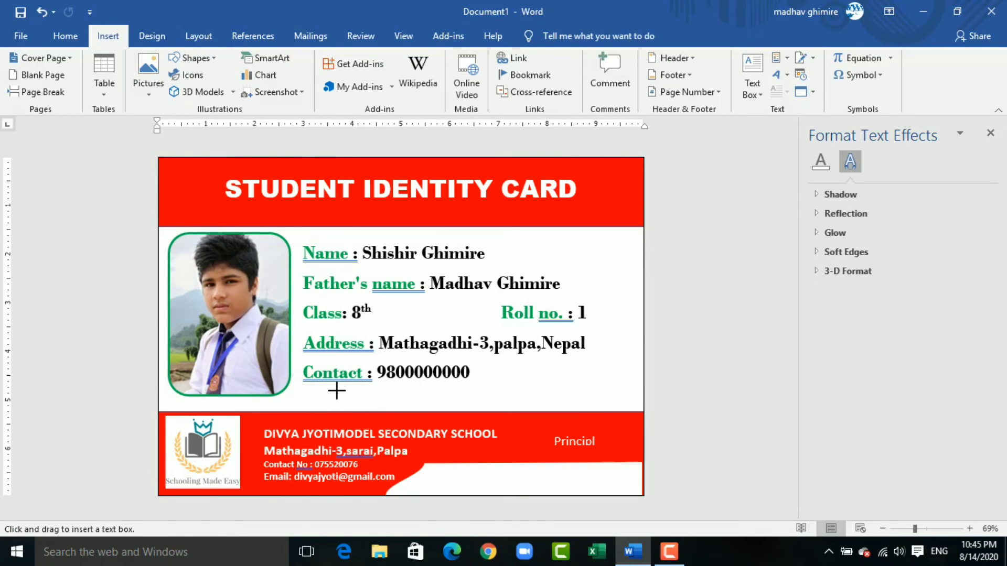
mouse_move(337, 391)
left_mouse_down()
mouse_move(573, 423)
mouse_move(630, 409)
mouse_move(596, 408)
left_mouse_up()
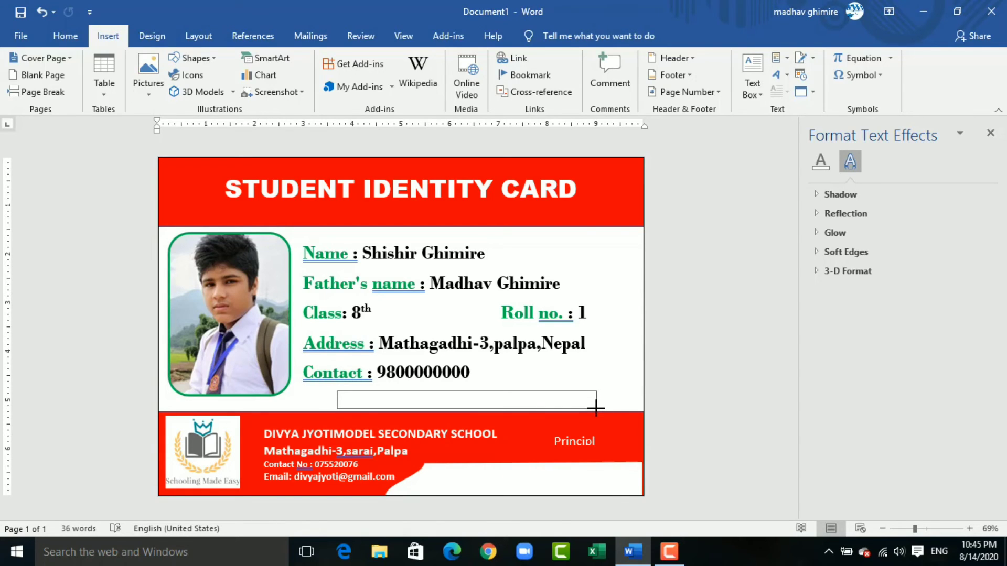
left_click_drag(595, 408, 596, 408)
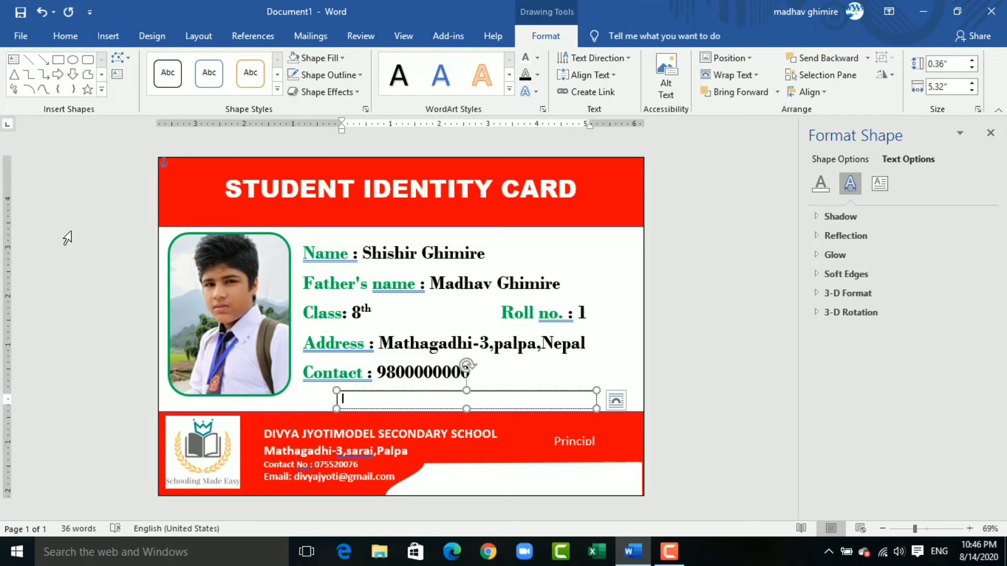
type("w")
type("eb:")
type("divyajyoti.ideabreed.")
type("com")
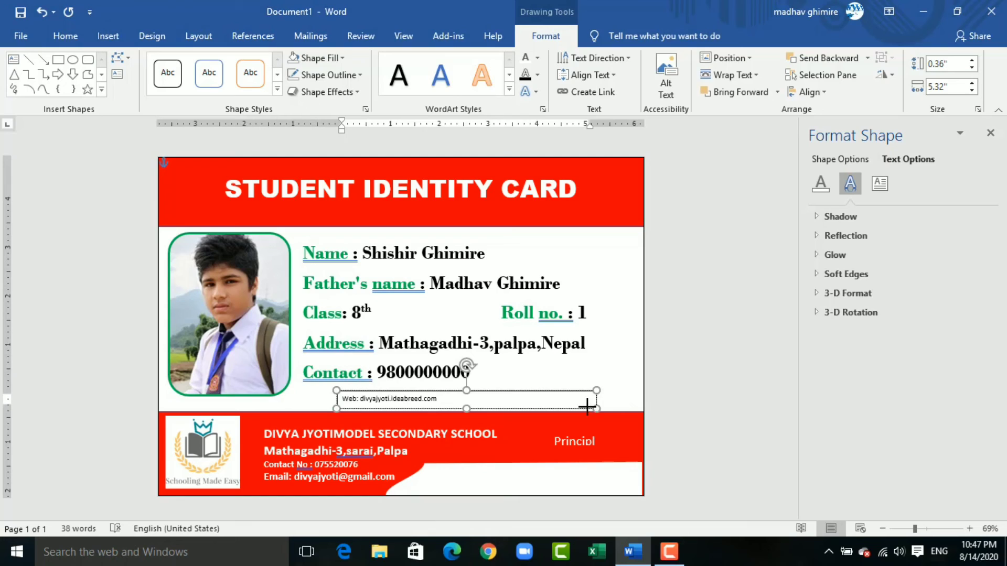
Narrow the web address box, select its text, and scroll the font list toward the barcode font.
left_click_drag(587, 407, 502, 411)
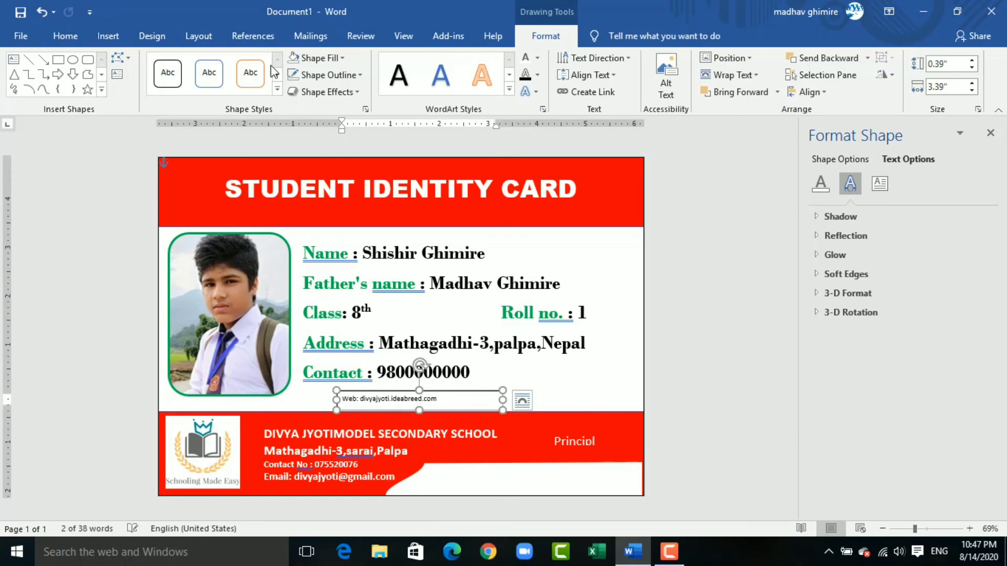
left_click_drag(445, 395, 336, 398)
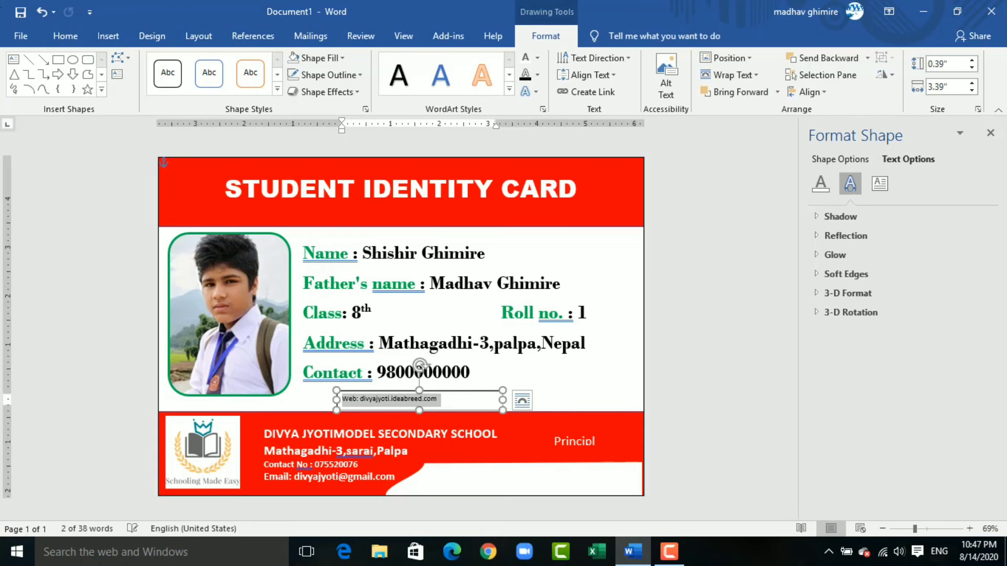
left_click(71, 38)
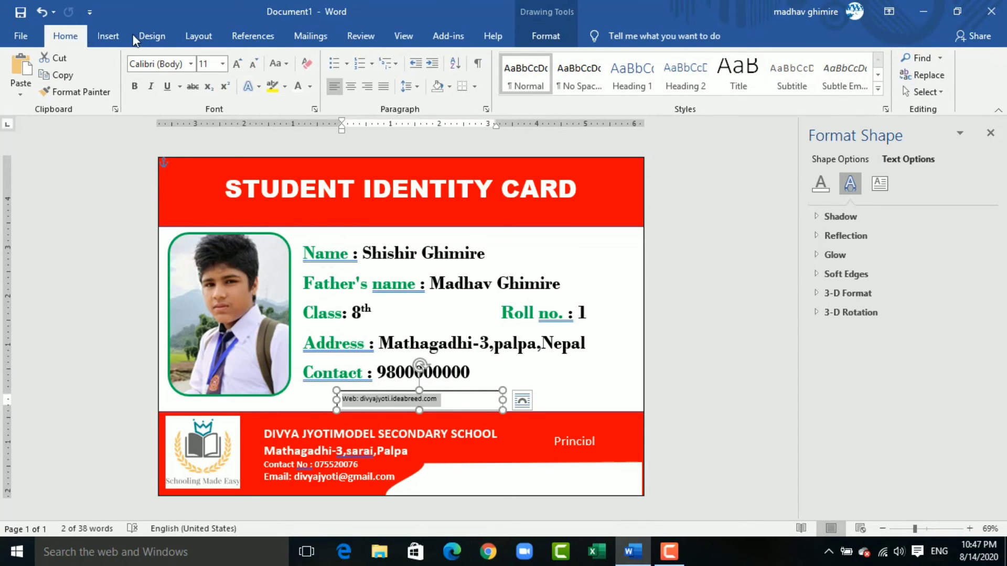
left_click(191, 64)
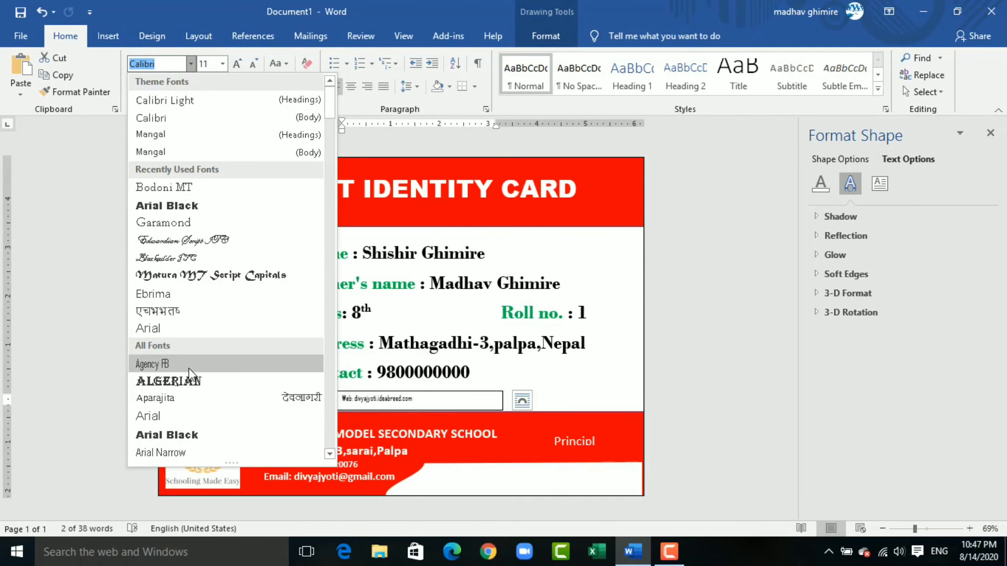
key("Down")
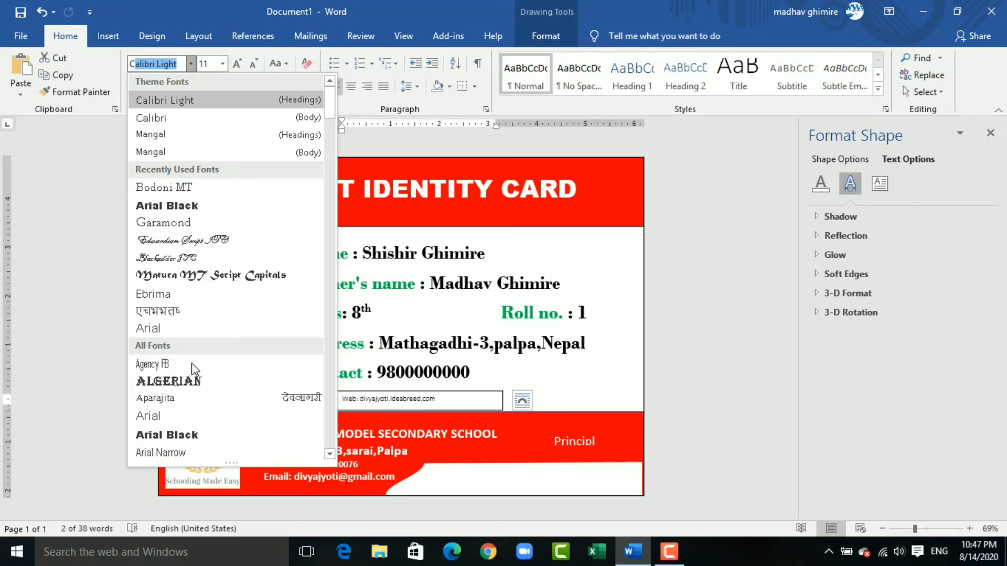
scroll(219, 222, "down", 3)
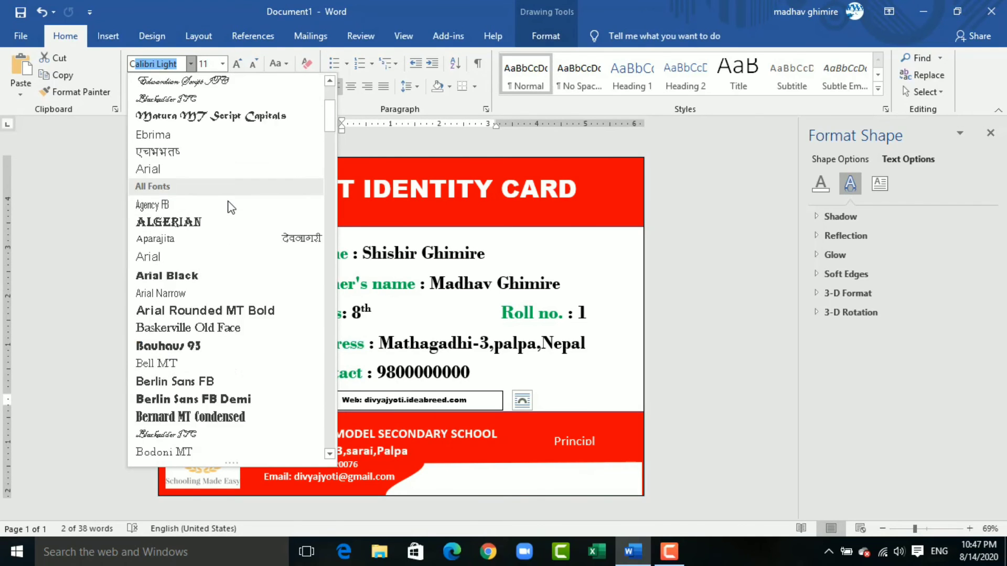
scroll(230, 207, "down", 3)
scroll(231, 207, "down", 5)
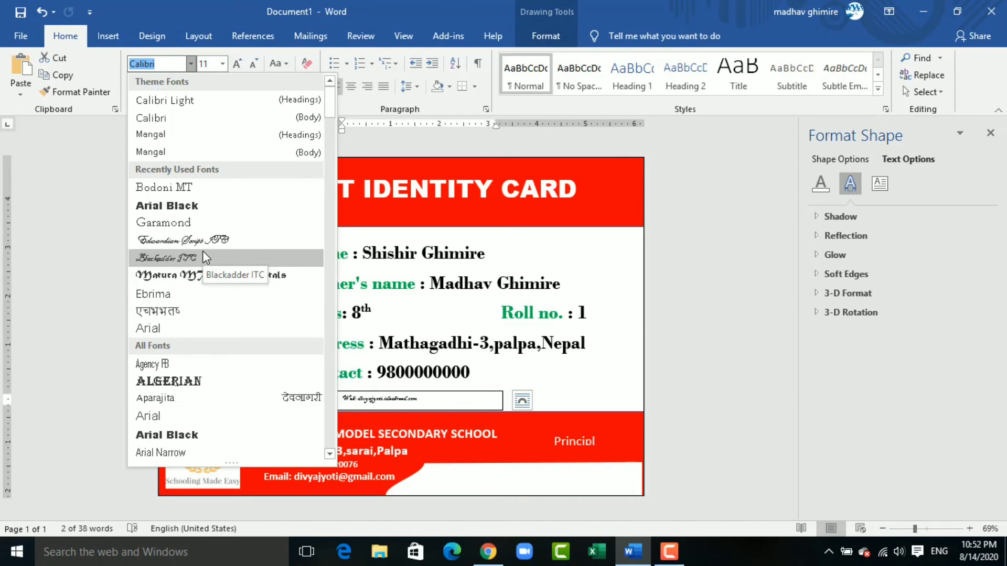
scroll(203, 257, "down", 1)
scroll(204, 257, "down", 2)
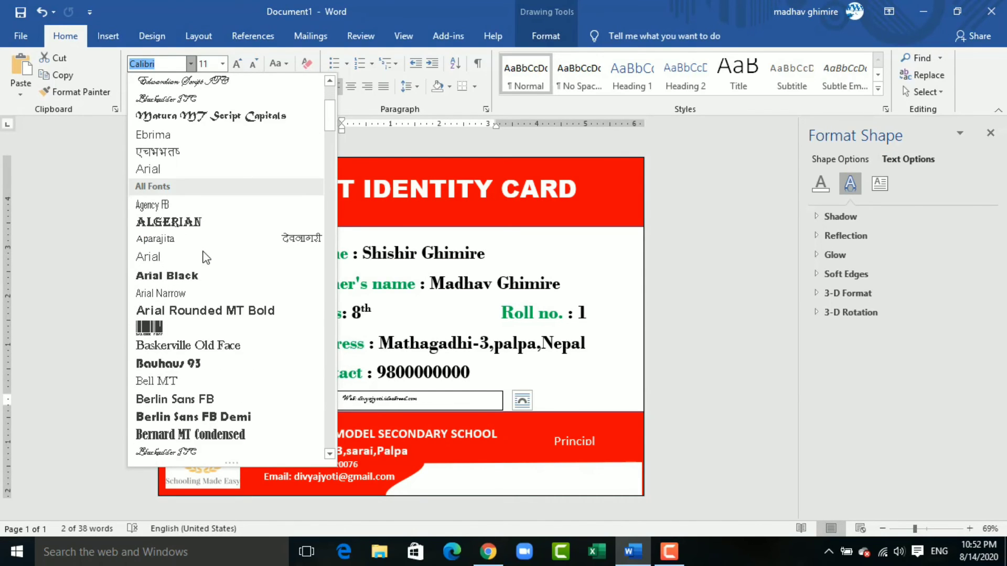
Apply the barcode font to the web address and move its box into the footer's bottom right.
left_click(162, 330)
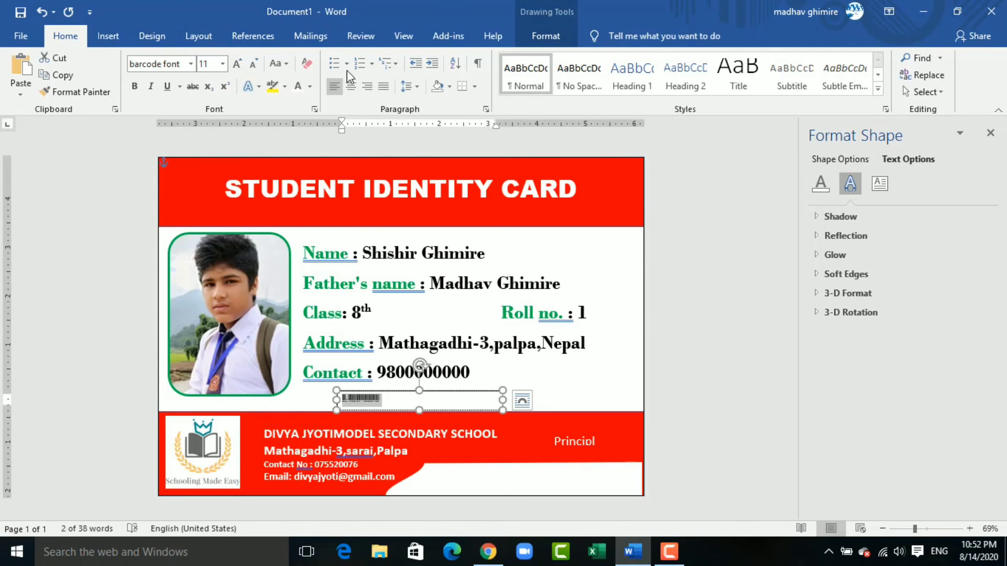
left_click(237, 64)
left_click(237, 64)
left_click(237, 64)
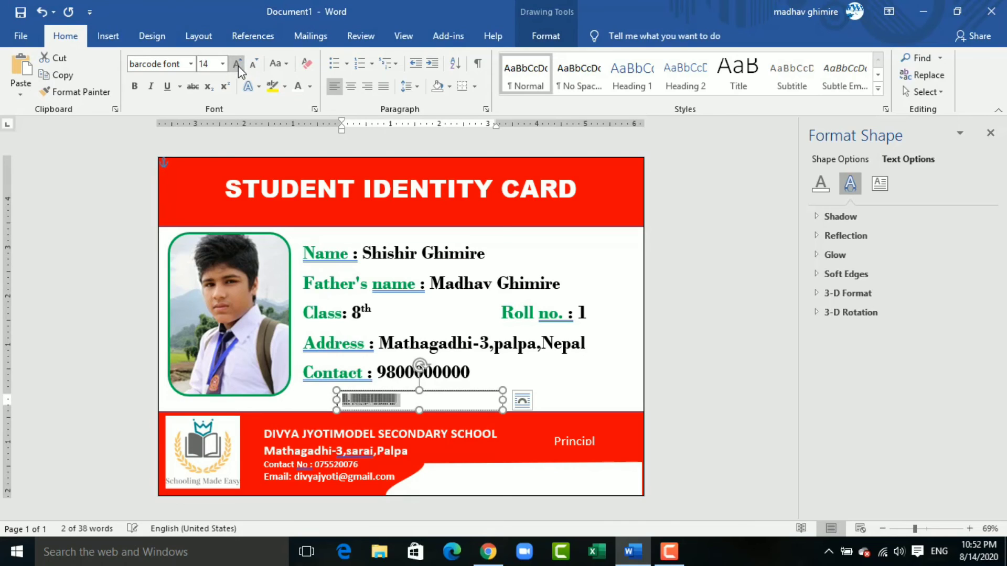
left_click(237, 64)
left_click(237, 64)
left_click(237, 64)
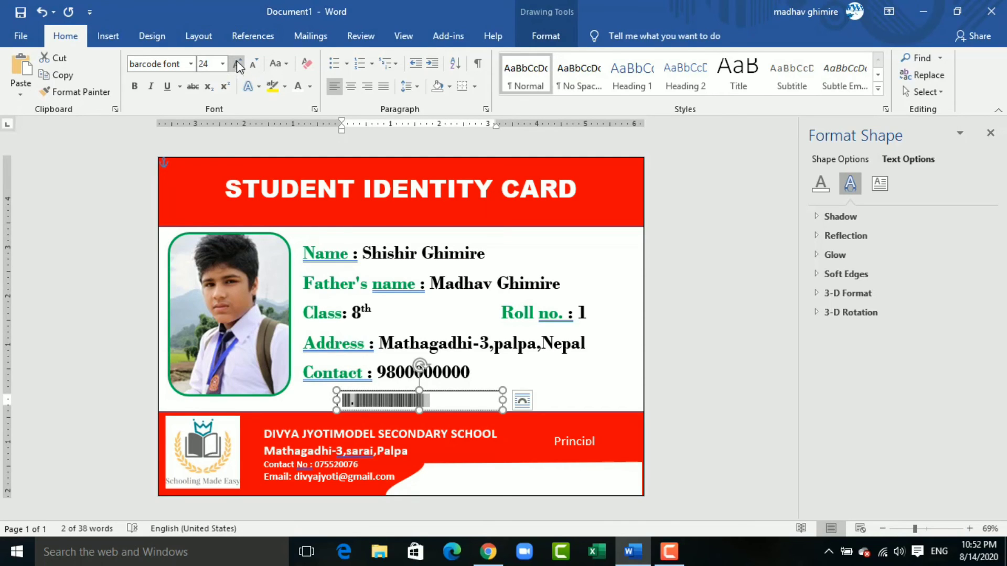
left_click(255, 65)
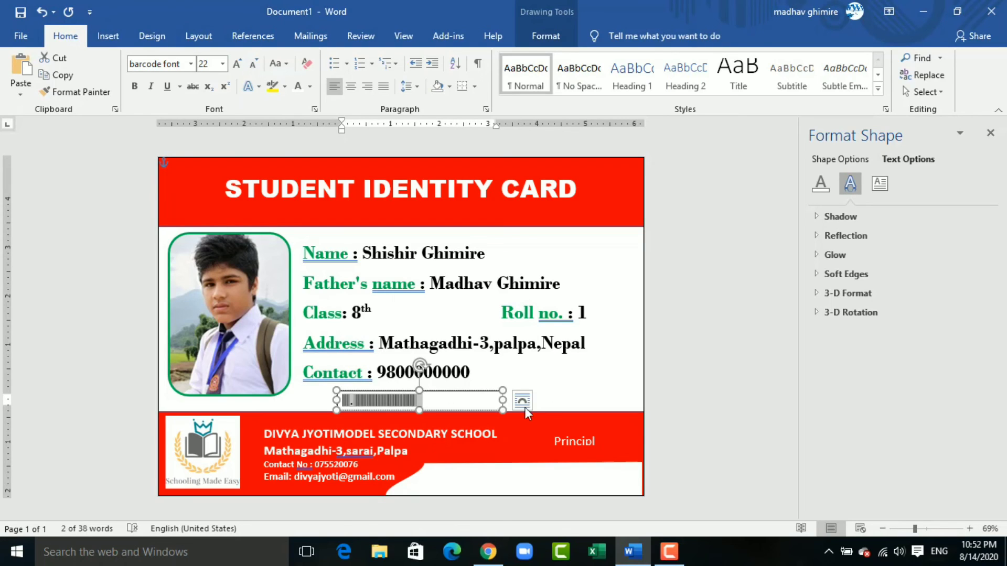
left_click_drag(501, 400, 427, 399)
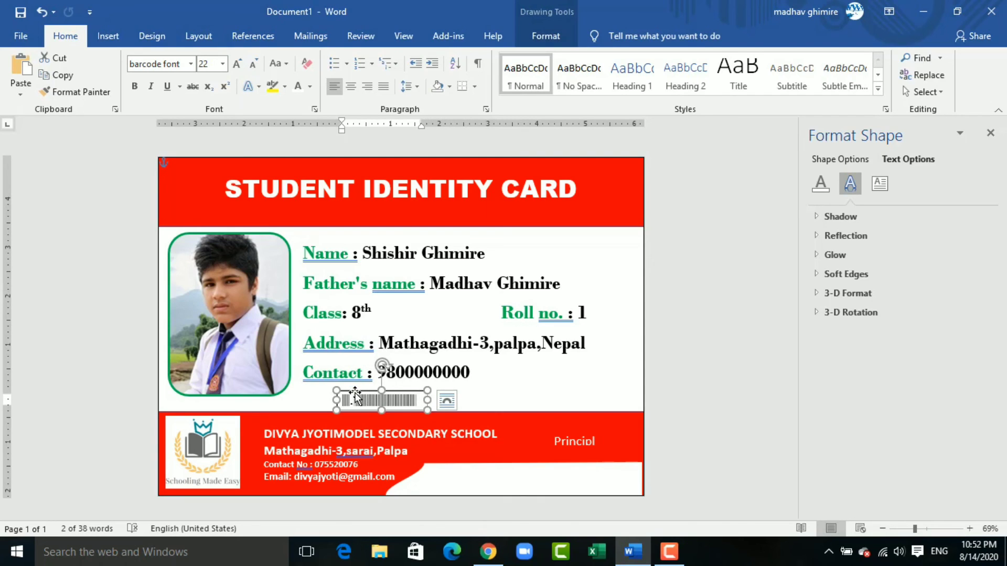
left_click_drag(358, 397, 441, 469)
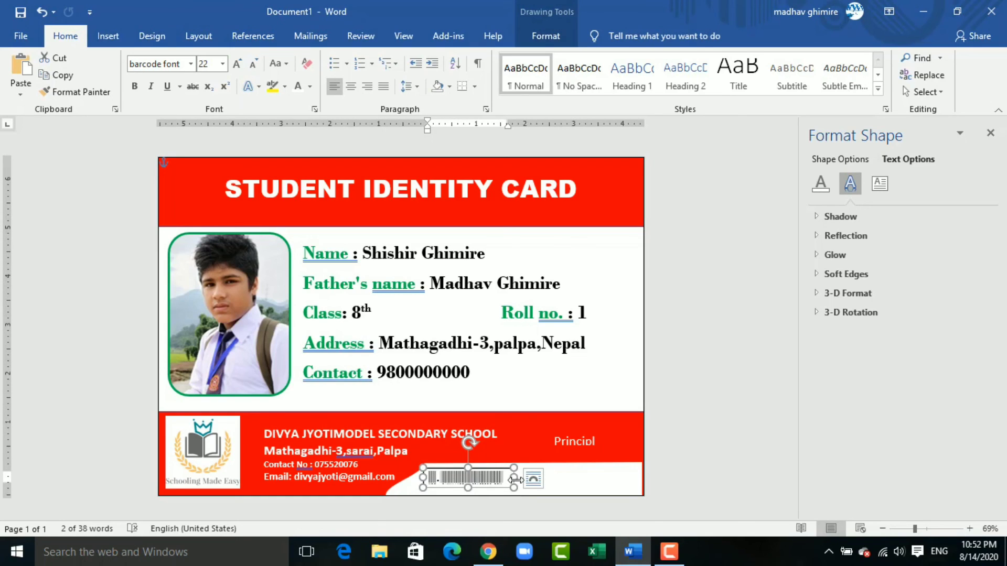
left_click_drag(516, 479, 623, 475)
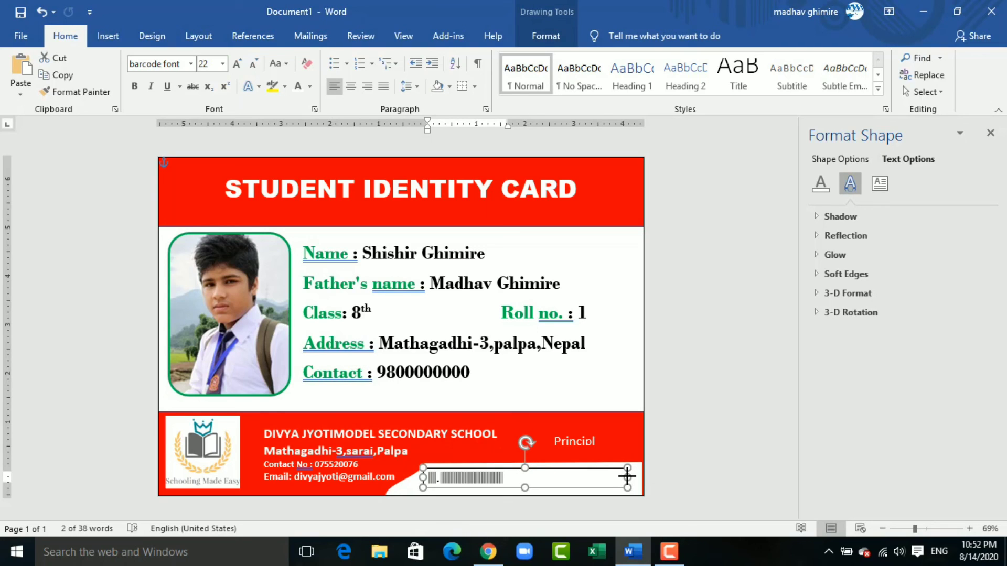
left_click_drag(622, 476, 627, 476)
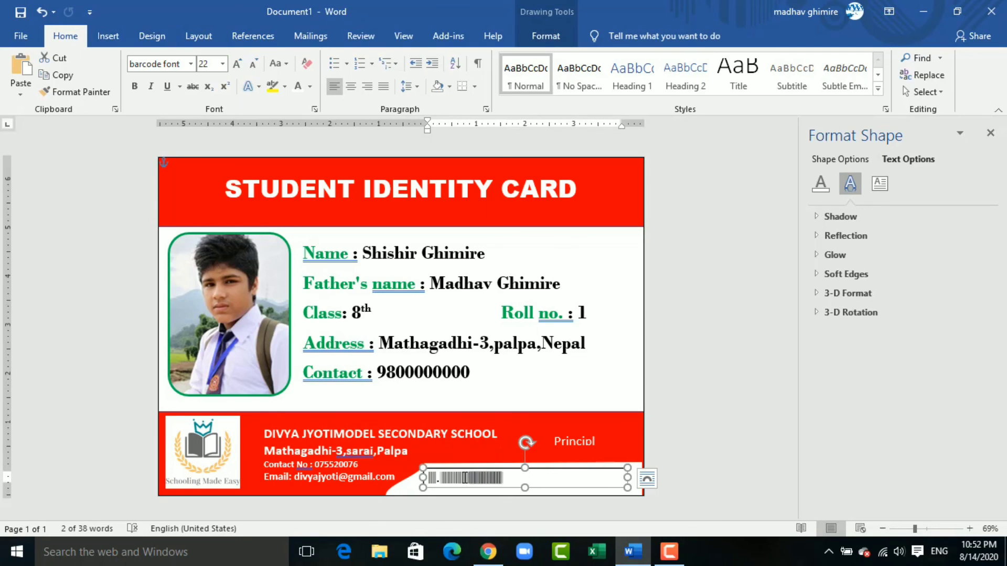
Add an asterisk, set the barcode text to size 48, and make its box taller.
type("*")
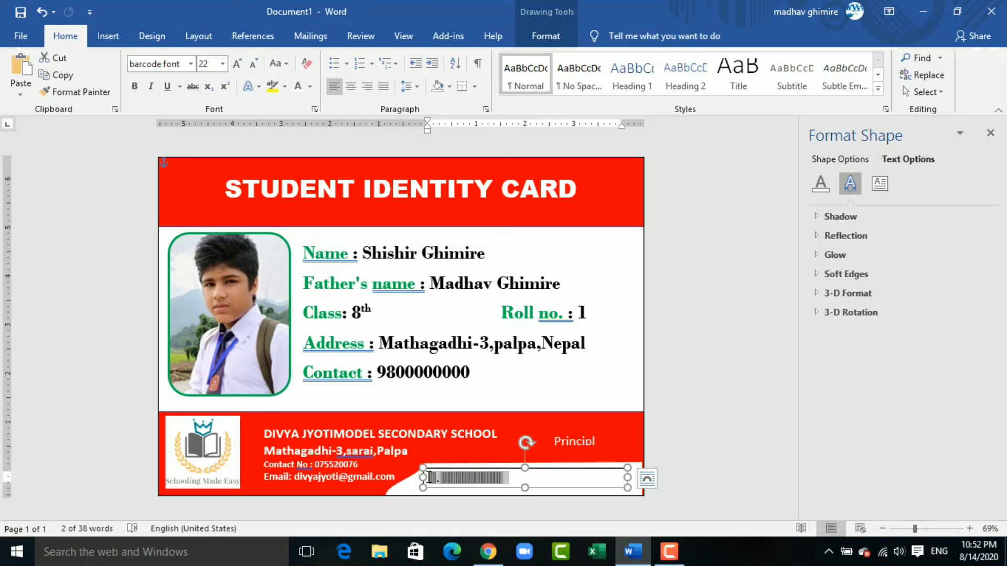
left_click(237, 62)
left_click(238, 62)
left_click(237, 62)
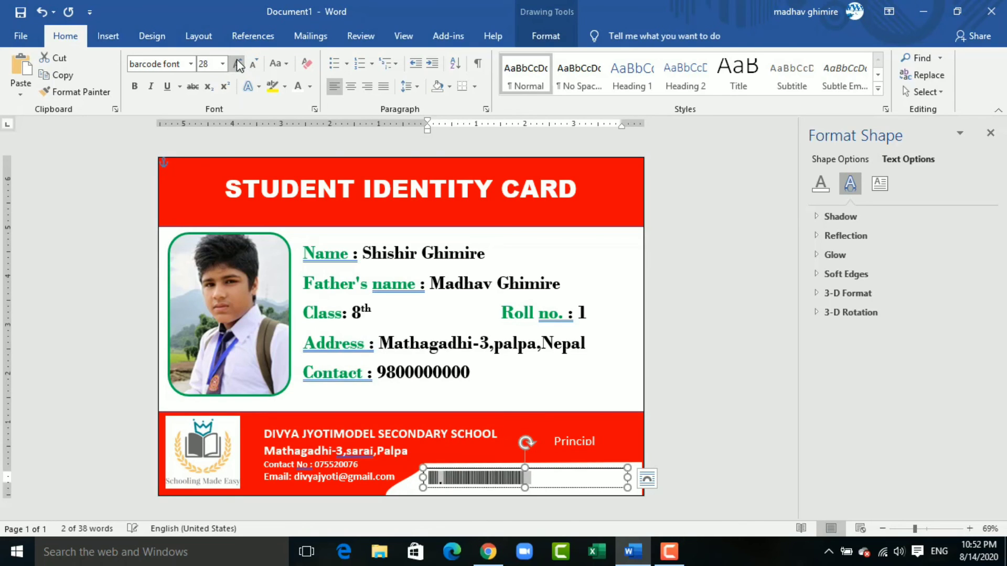
left_click(237, 62)
left_click(237, 62)
left_click(237, 62)
left_click(237, 61)
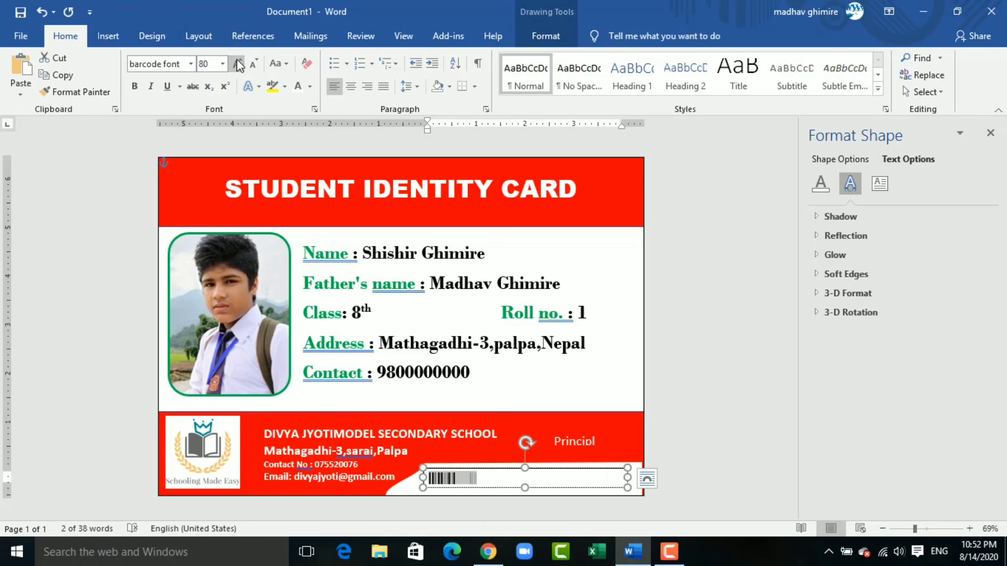
left_click(256, 66)
left_click(256, 66)
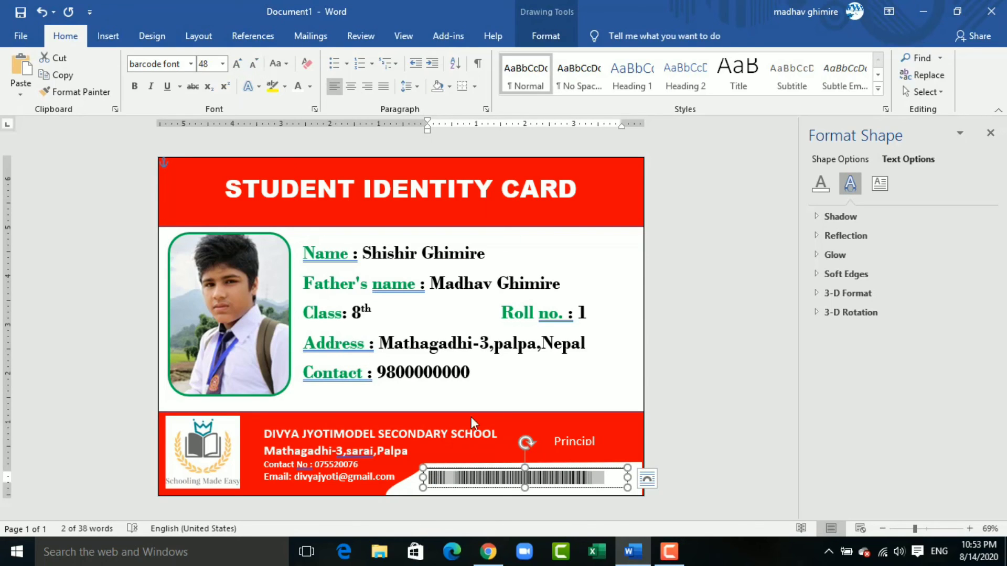
left_click_drag(525, 487, 525, 458)
left_click(472, 466)
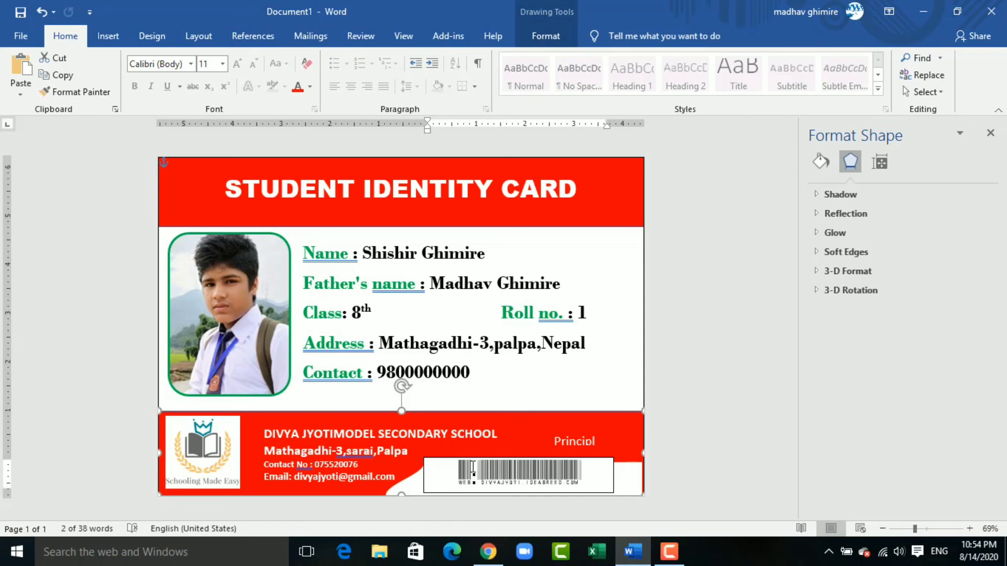
Set the barcode box to No Outline and No Fill.
double_click(456, 463)
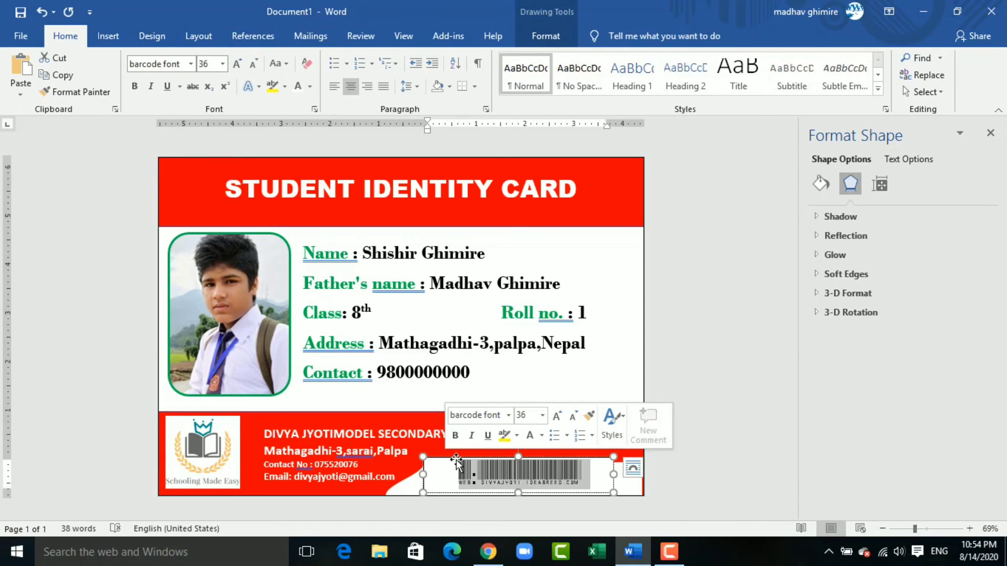
right_click(457, 454)
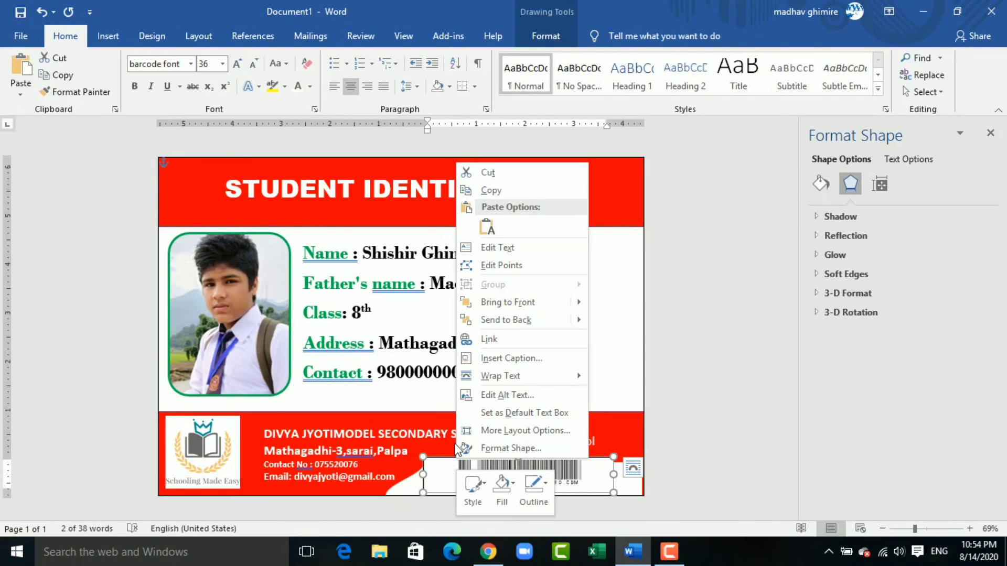
left_click(566, 38)
left_click(561, 38)
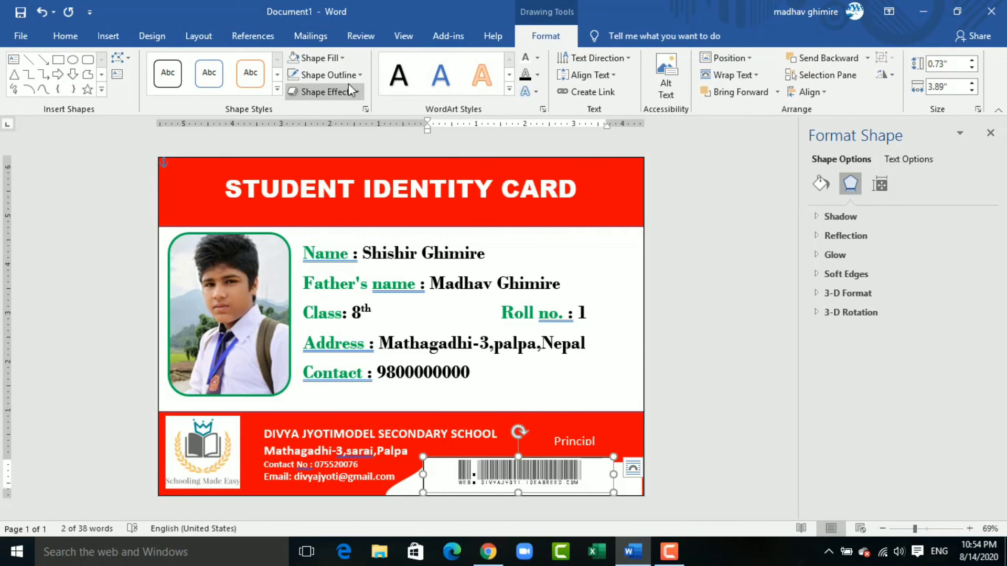
left_click(361, 75)
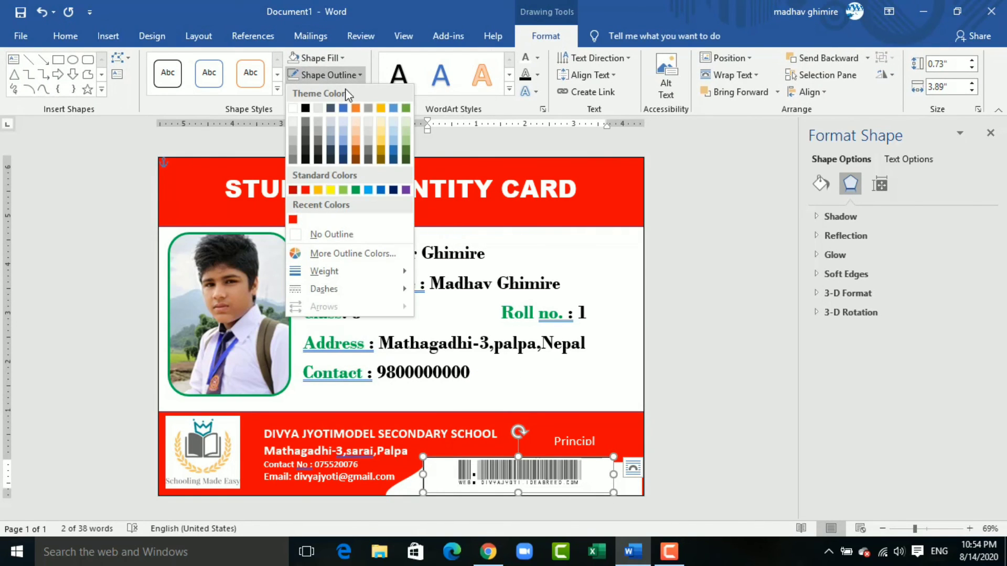
left_click(301, 234)
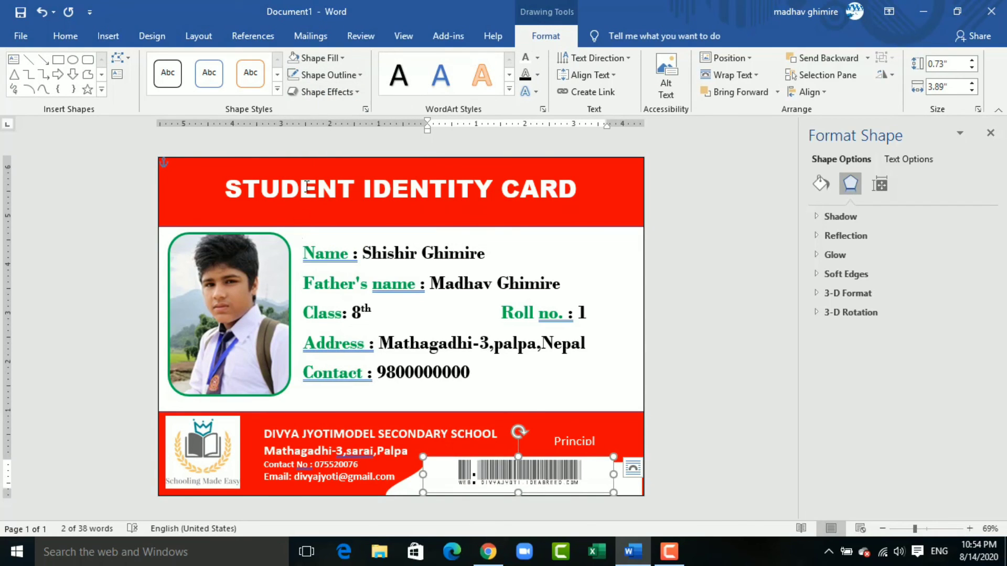
left_click(343, 58)
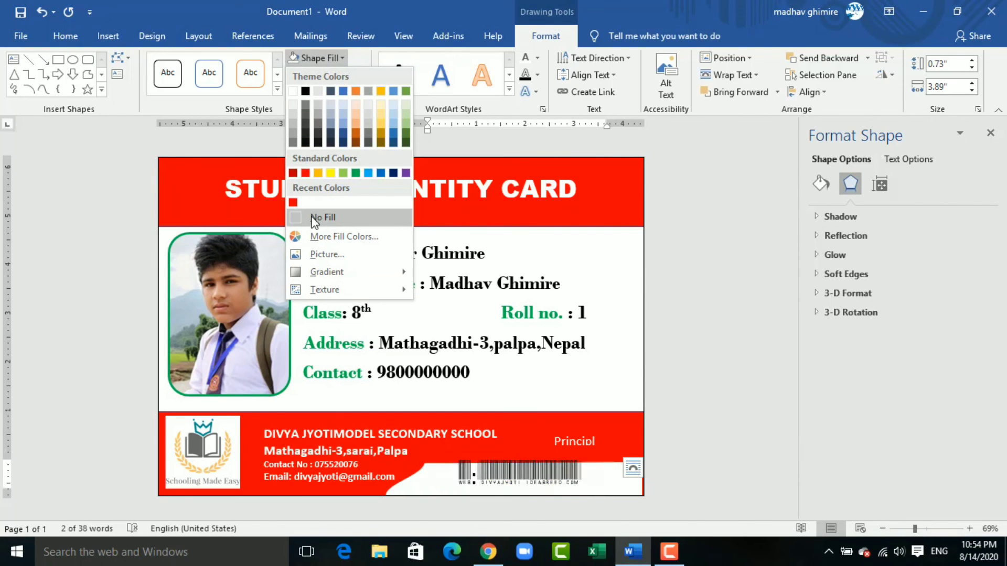
left_click(296, 219)
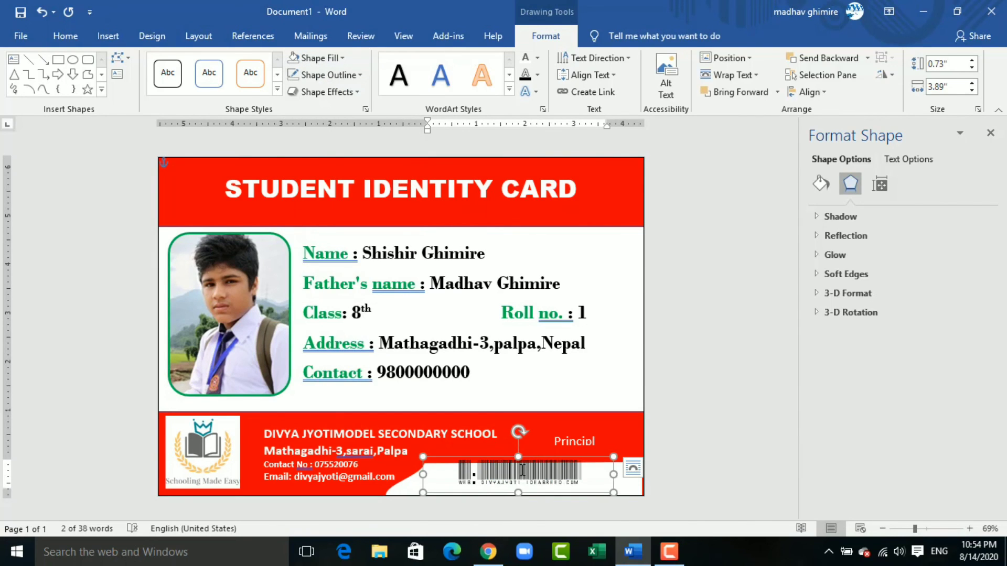
Narrow the white wave shape from its left edge to 4.29" under the barcode.
left_click(523, 469)
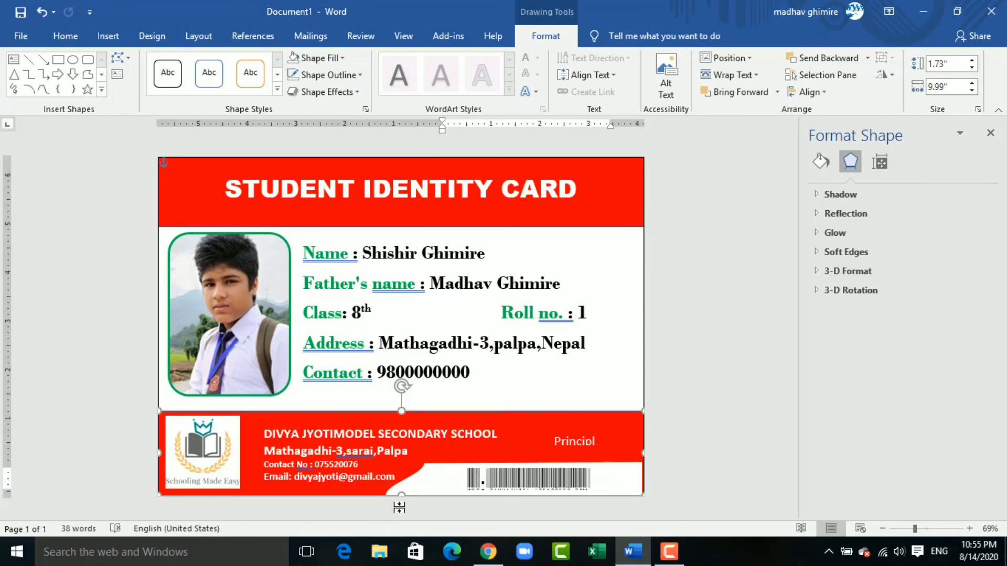
left_click(408, 488)
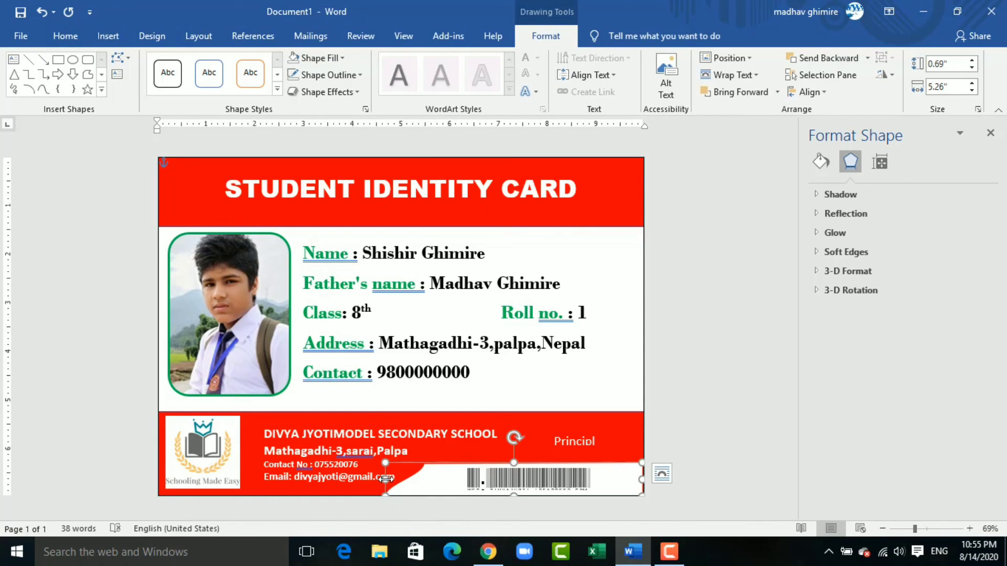
left_click_drag(410, 483, 436, 487)
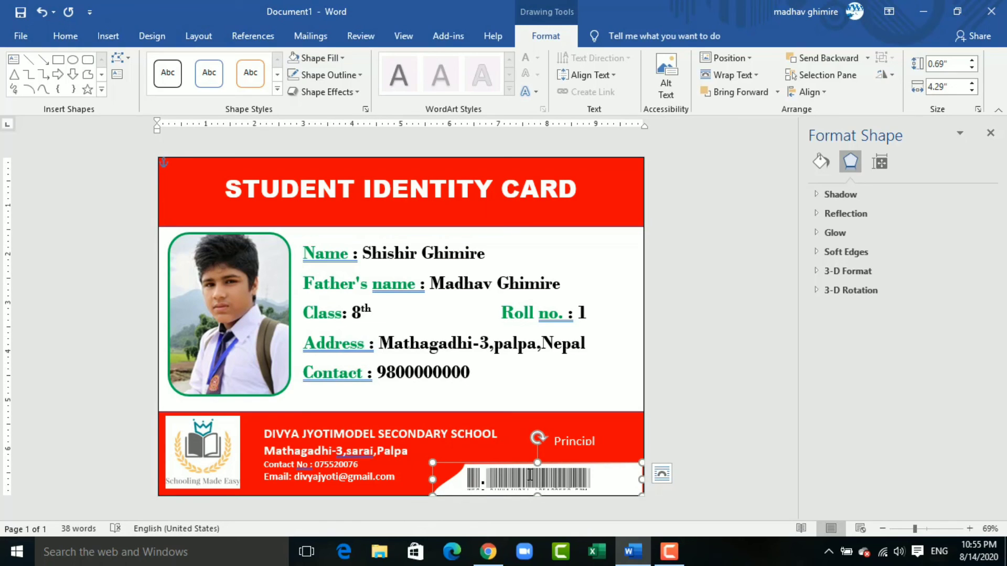
left_click(615, 442)
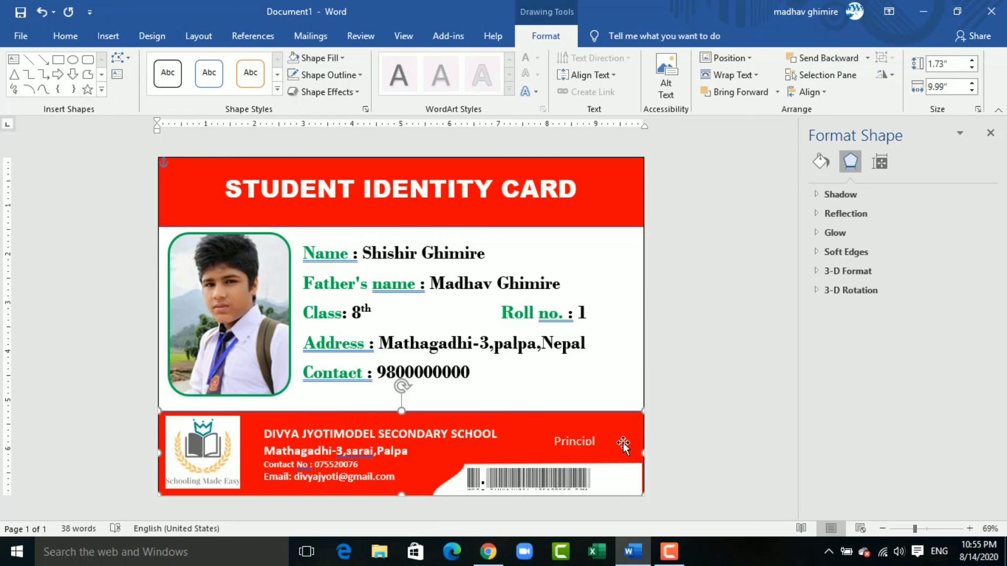